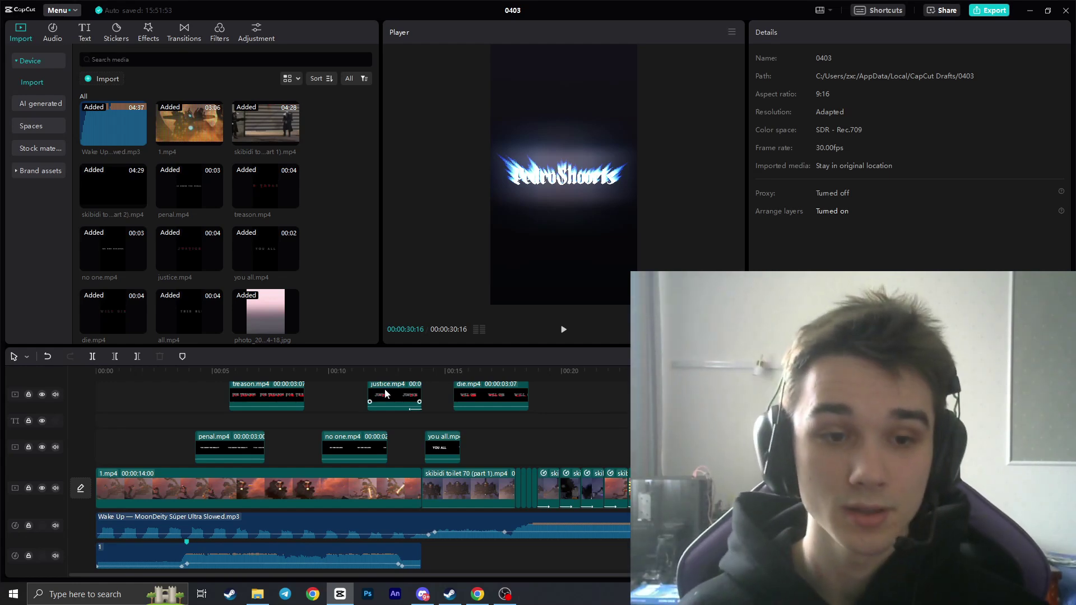
- Return the playhead to the project start, and shrink the Video Capture Device webcam source in OBS before switching back to CapCut
left_click(95, 372)
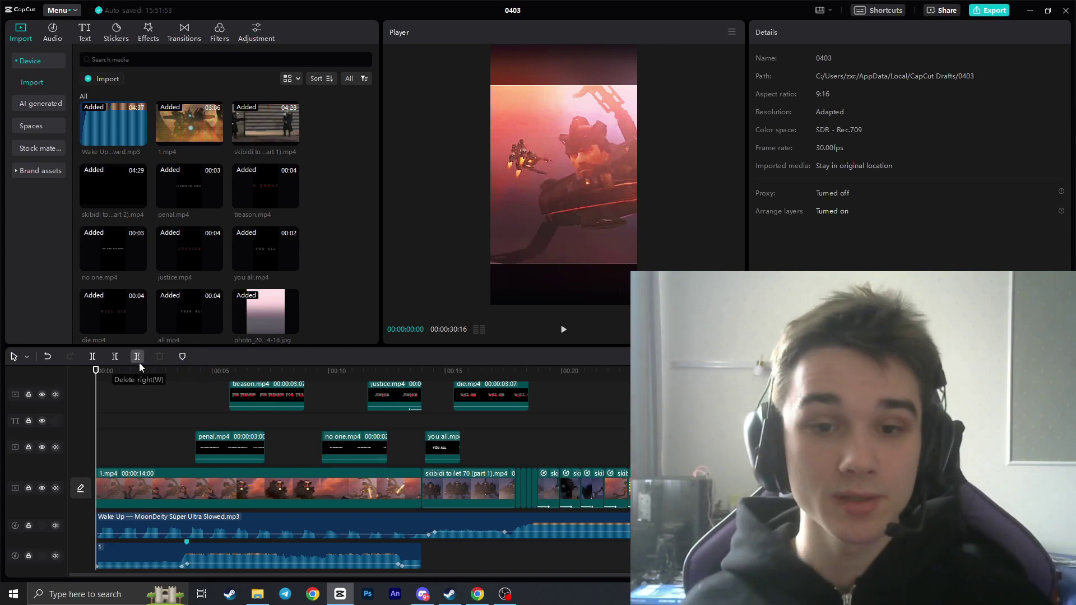
left_click(505, 594)
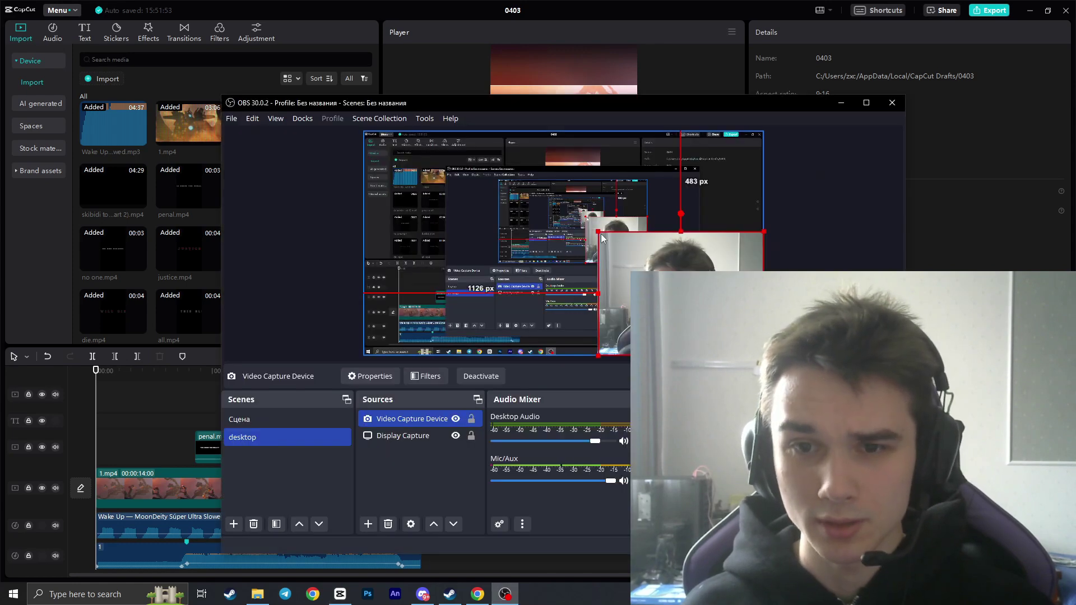
left_click_drag(601, 233, 679, 285)
left_click(340, 594)
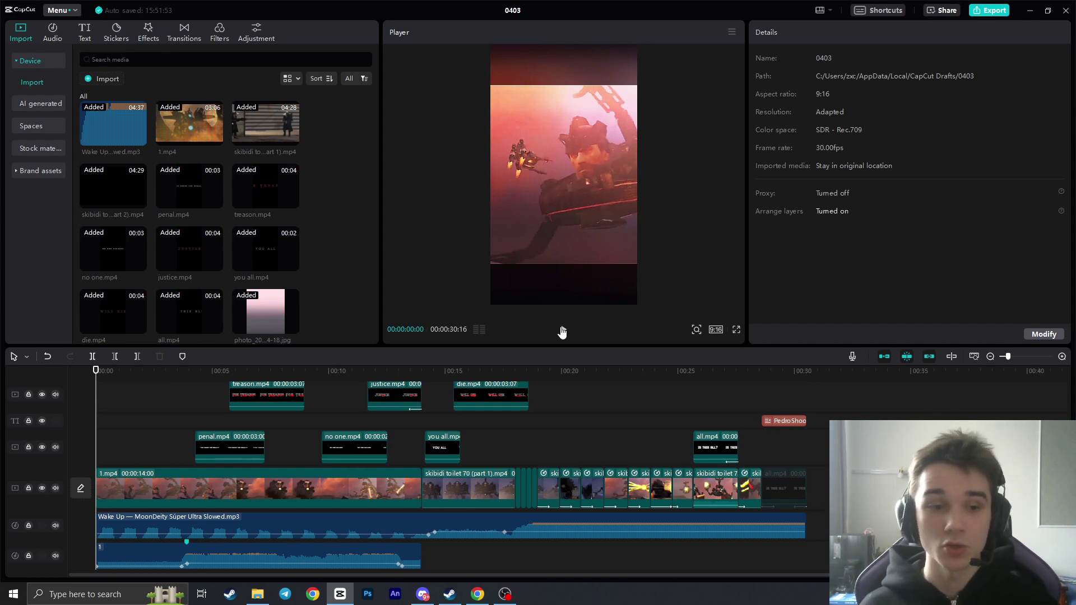
- Play the edit from the beginning past the drop, and scrub through its intro and text sections again
left_click(562, 331)
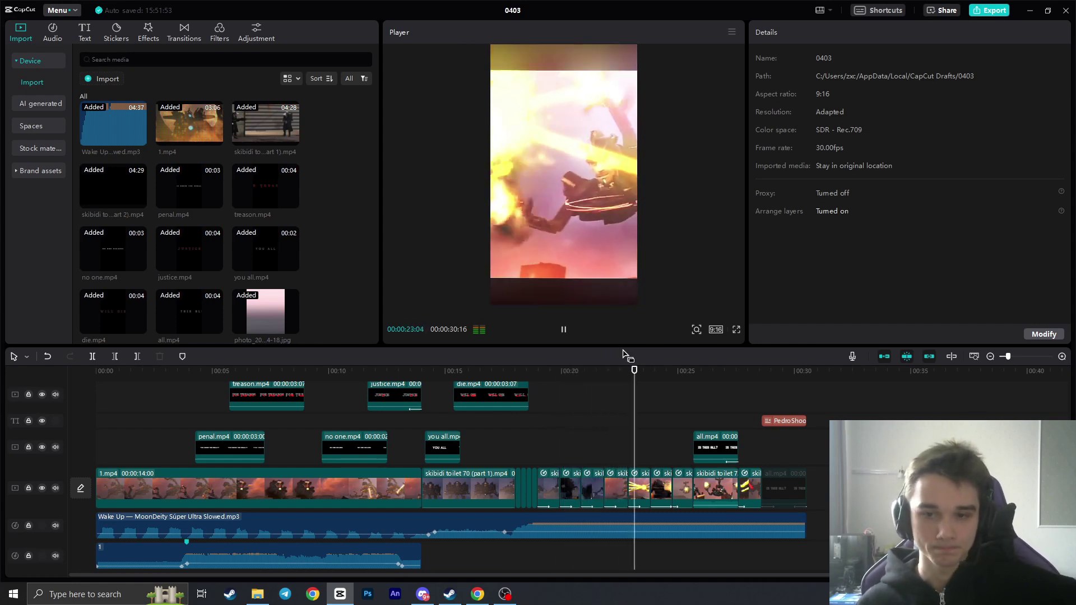
key("space")
left_click_drag(645, 371, 143, 387)
left_click(246, 389)
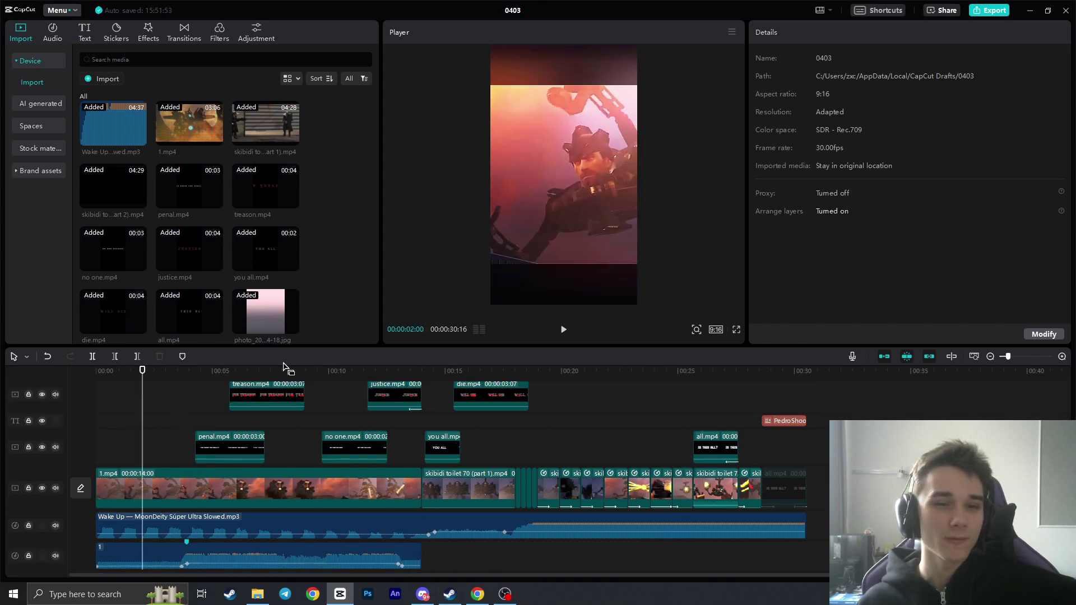
left_click_drag(202, 372, 526, 387)
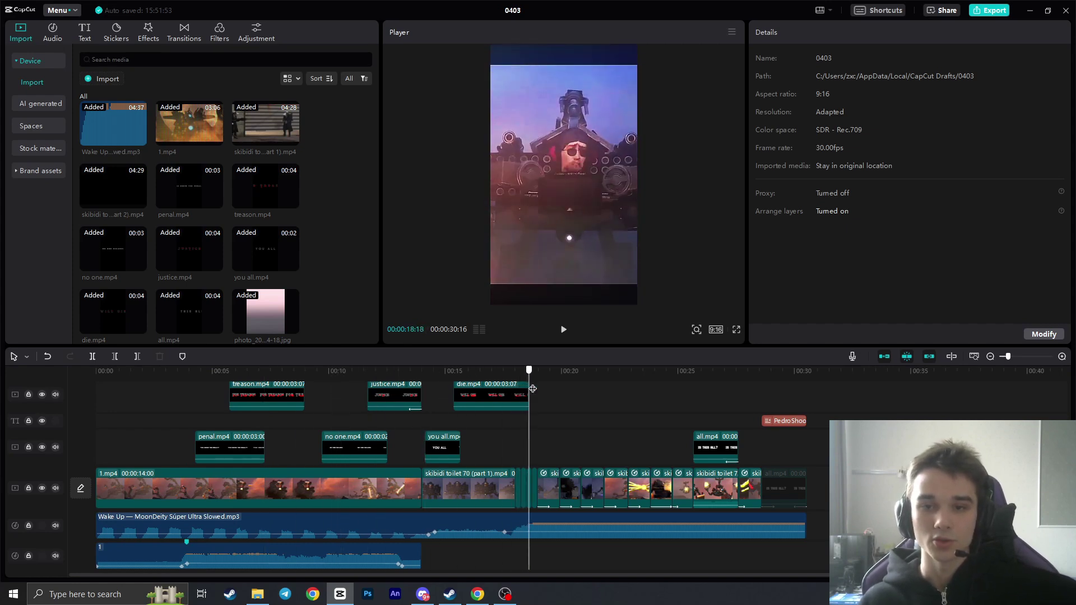
- Replay the drop section between about 00:00:18 and 00:00:19 to check how the short clips match the music
left_click(563, 331)
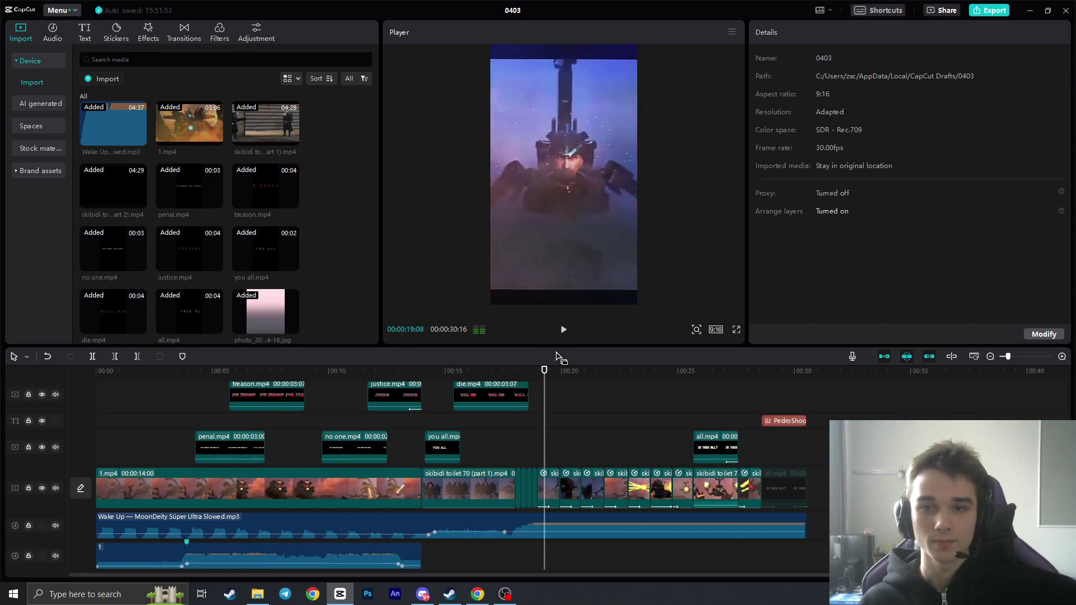
left_click(537, 371)
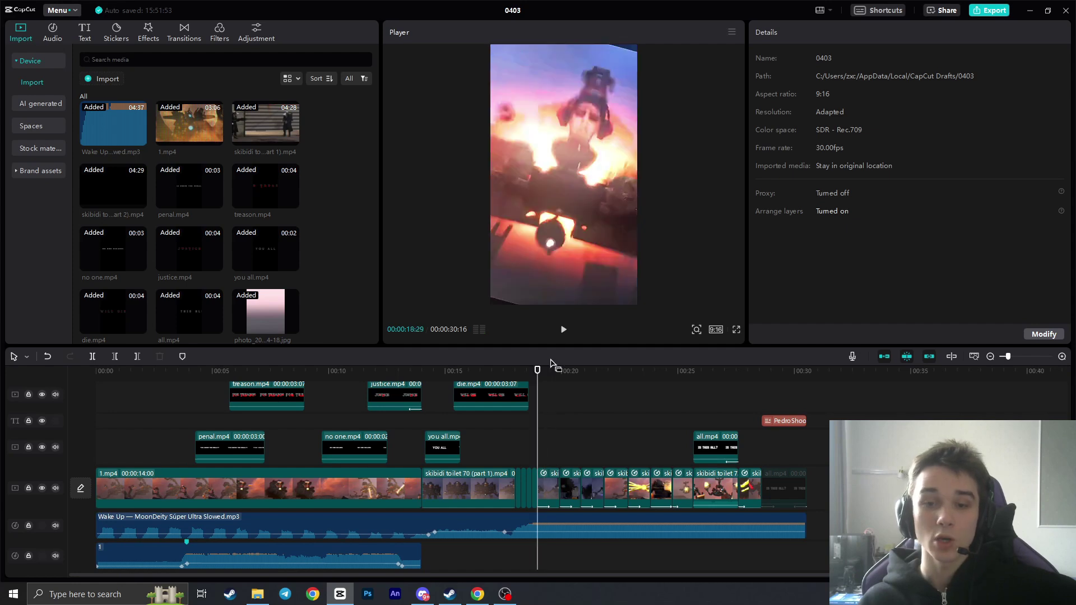
left_click(564, 331)
left_click(565, 333)
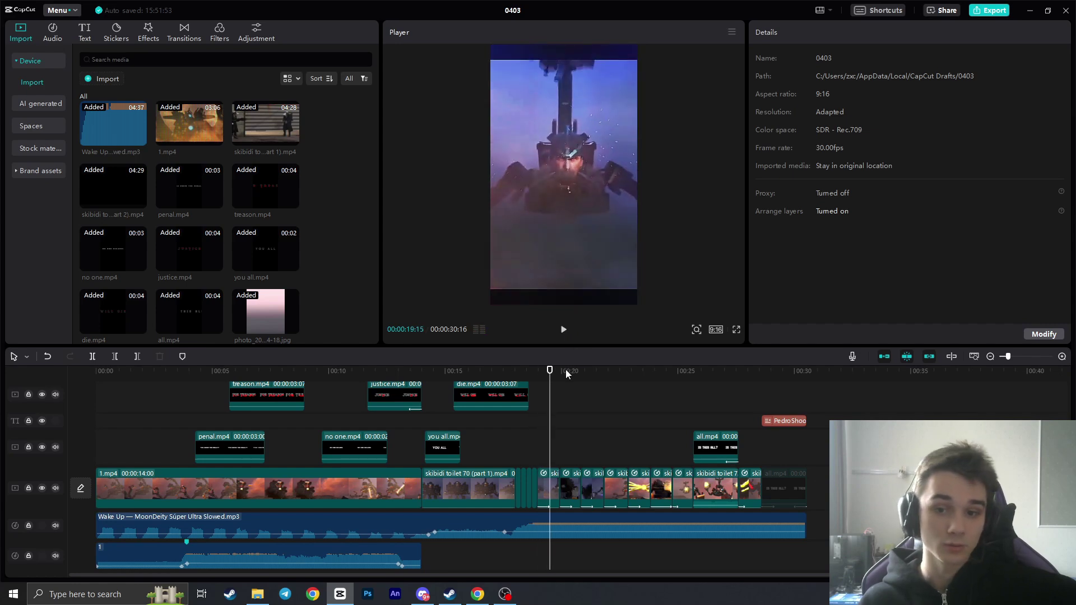
left_click_drag(566, 368, 548, 399)
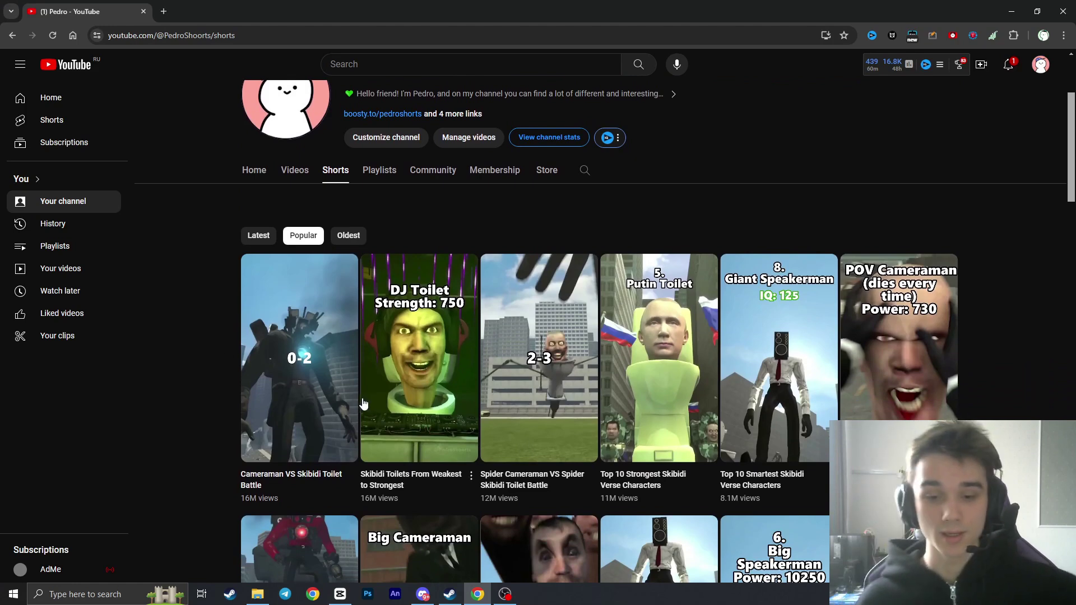
- Look through the channel's popular Shorts on YouTube, and switch back to CapCut
scroll(194, 337, "down", 2)
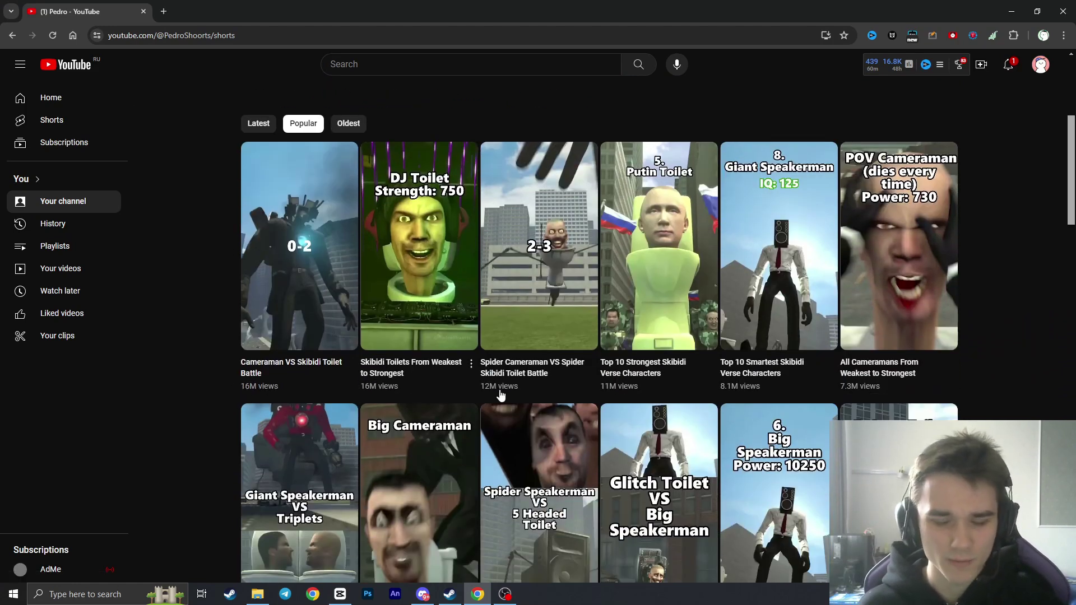
scroll(500, 395, "down", 1)
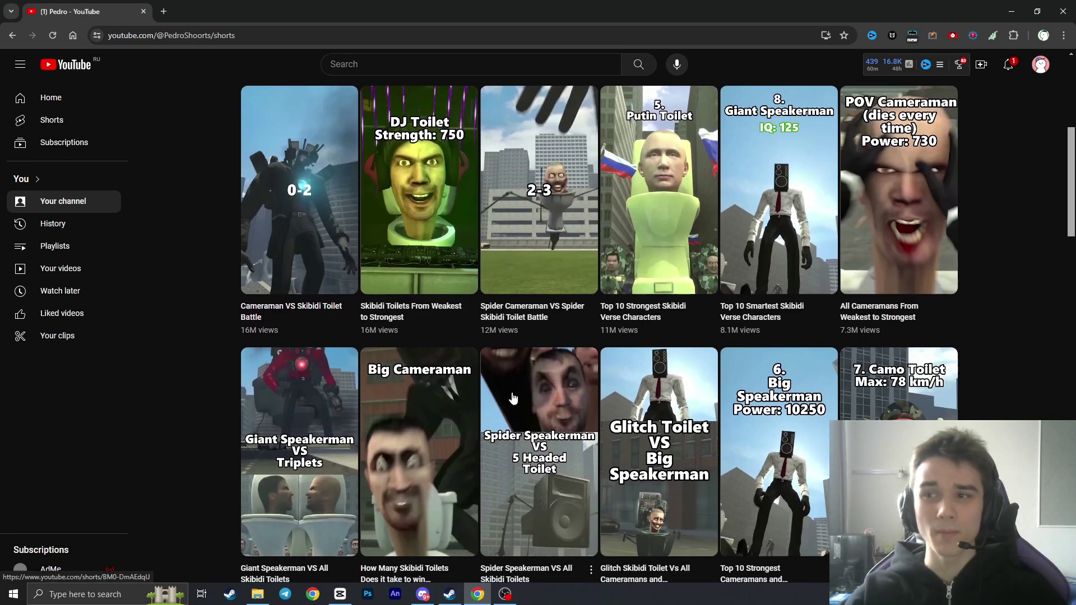
left_click(505, 594)
left_click(479, 597)
left_click(340, 593)
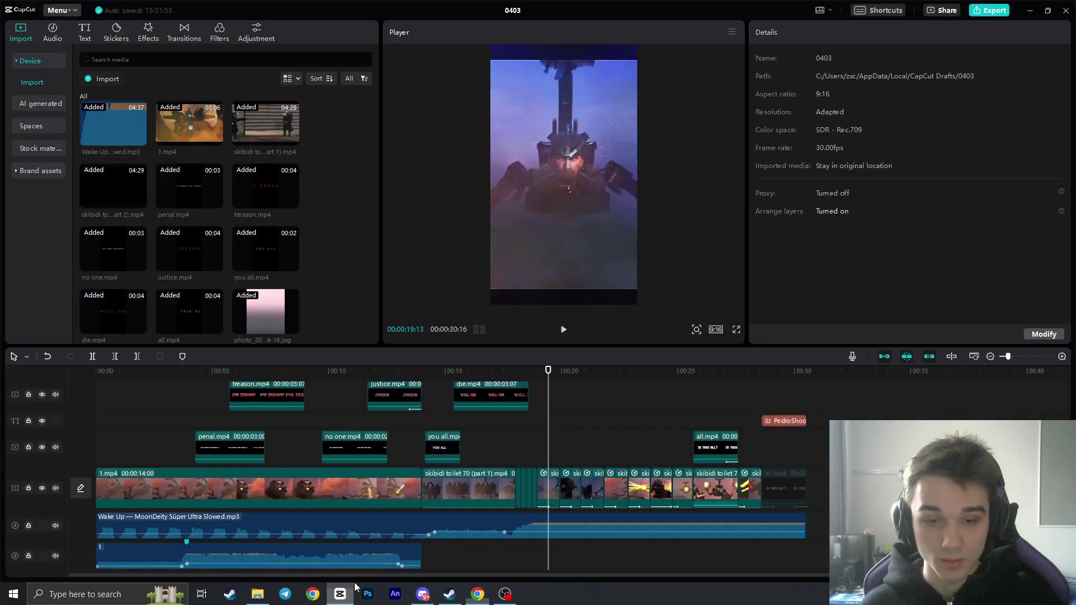
- Scrub through the opening seconds of the edit, and play the drop from about 00:00:18
left_click_drag(130, 370, 165, 365)
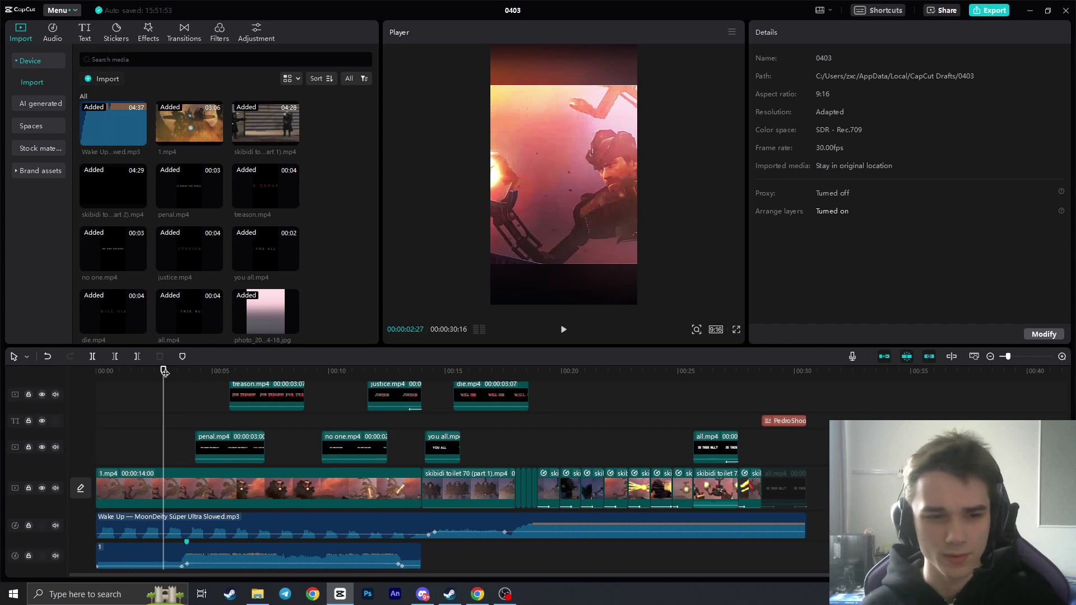
left_click_drag(163, 369, 139, 378)
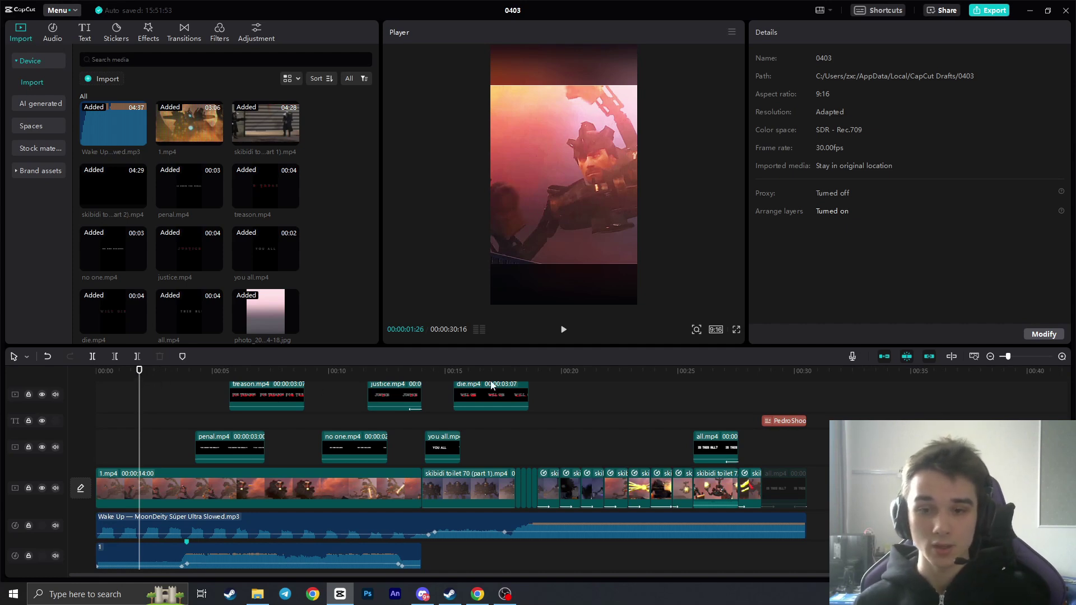
left_click_drag(139, 374, 520, 373)
left_click(561, 330)
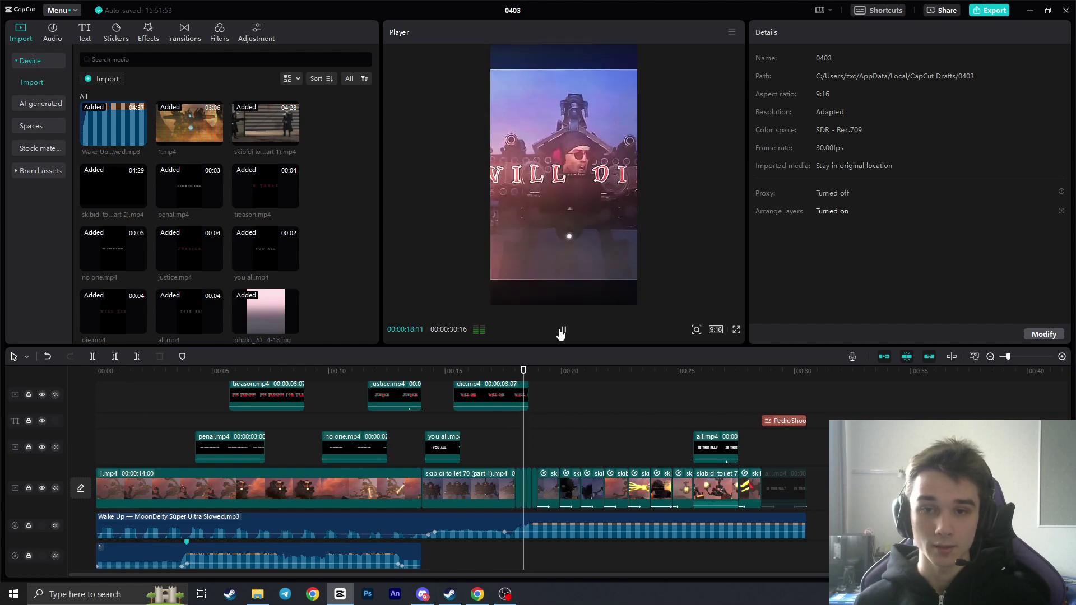
left_click(562, 331)
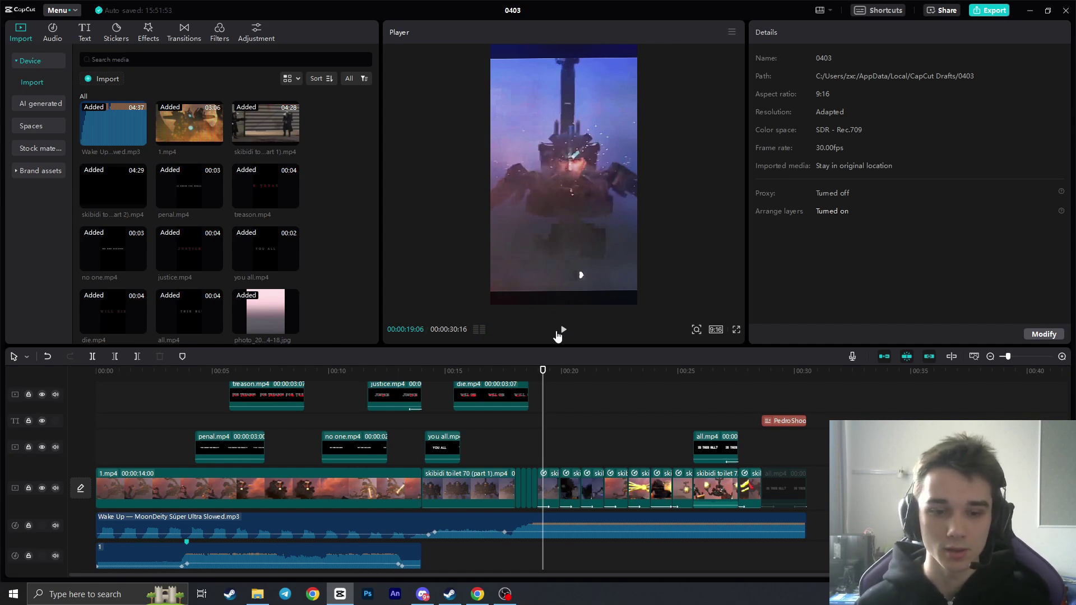
- Duplicate the Wake Up music clip directly after its original, starting at 00:00:30:16
left_click(567, 523)
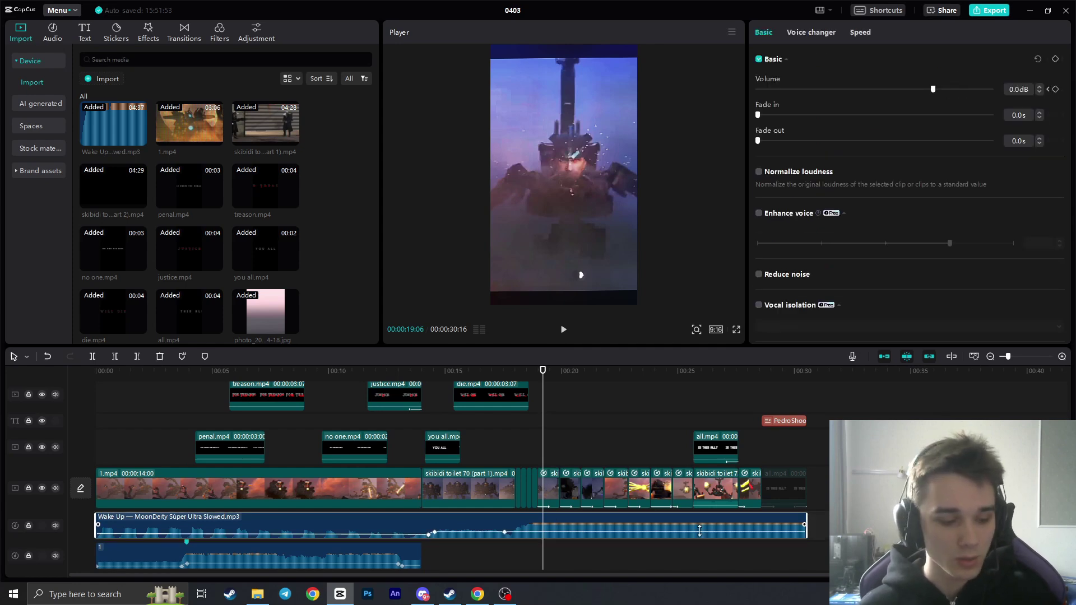
left_click(825, 533)
key("ctrl+v")
left_click_drag(617, 575, 840, 576)
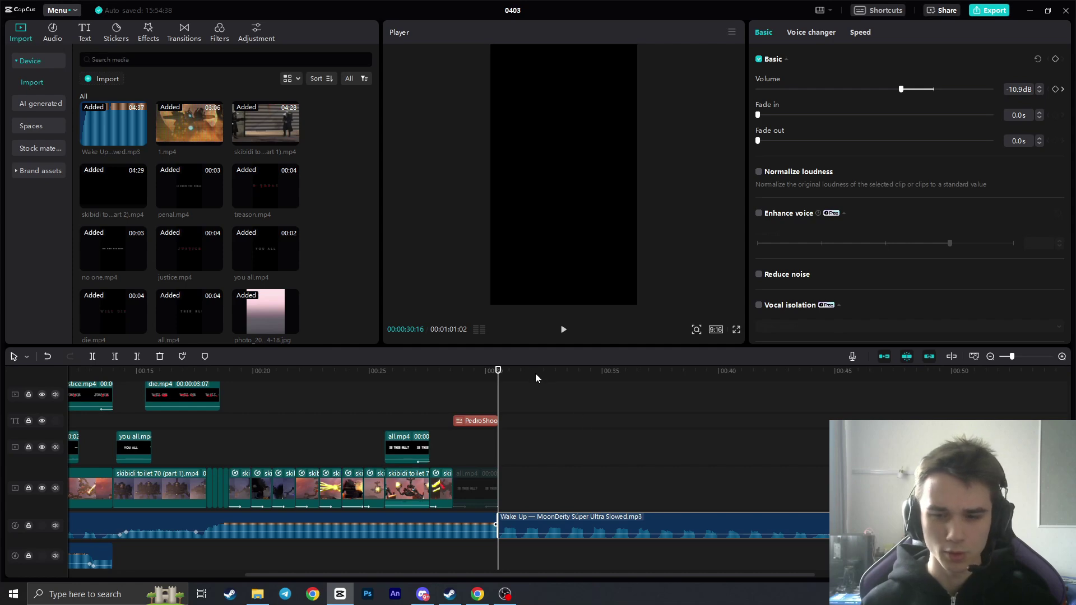
left_click_drag(557, 370, 502, 417)
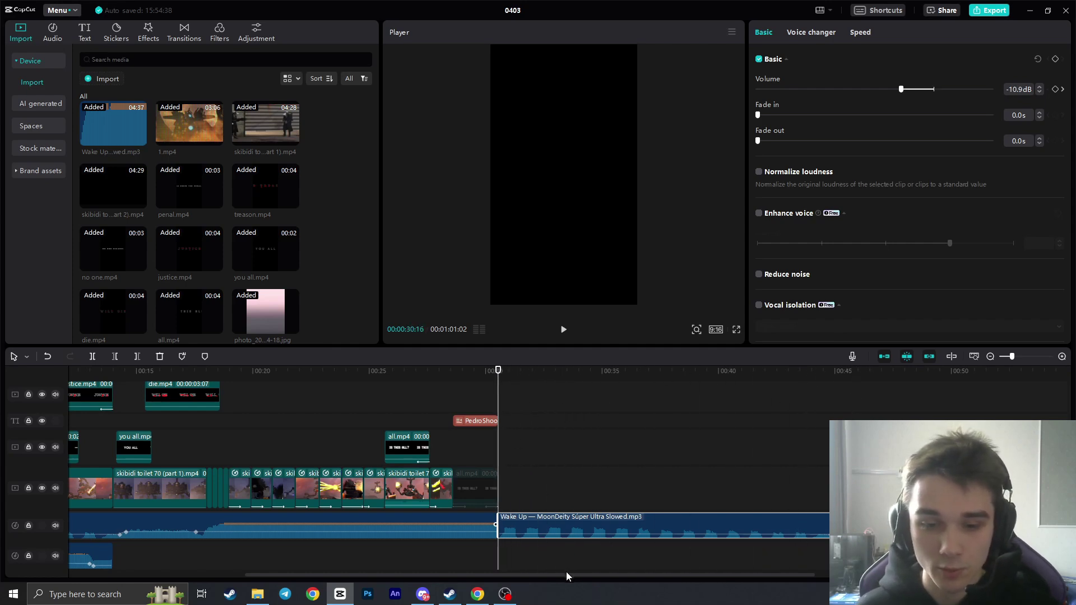
left_click_drag(566, 572, 389, 571)
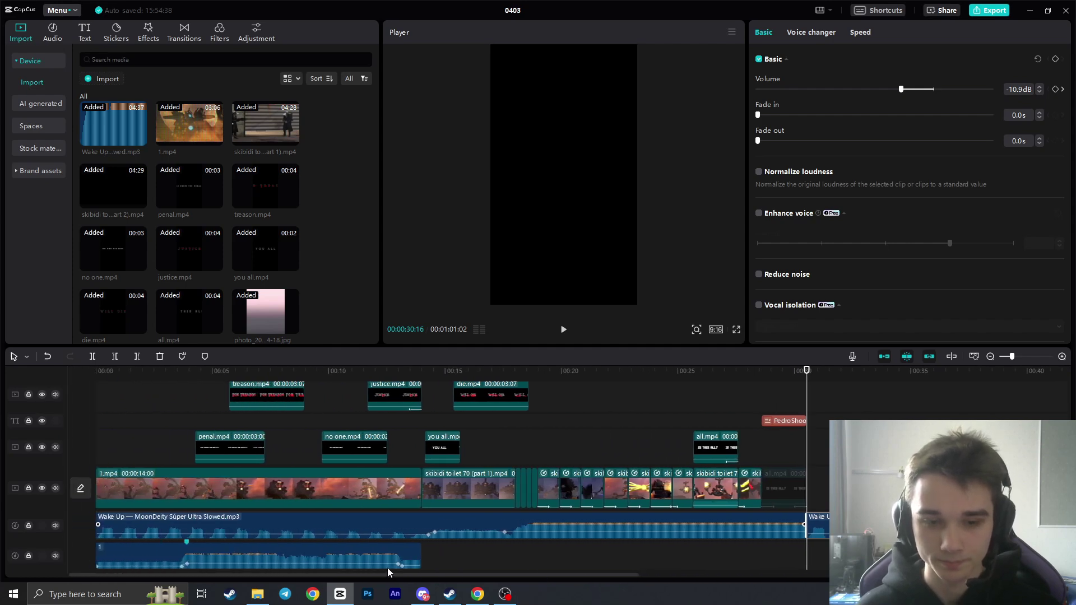
- Duplicate the opening 1.mp4 clip at the end of the main track, above the copied music
left_click(358, 486)
left_click(840, 486)
left_click(844, 486)
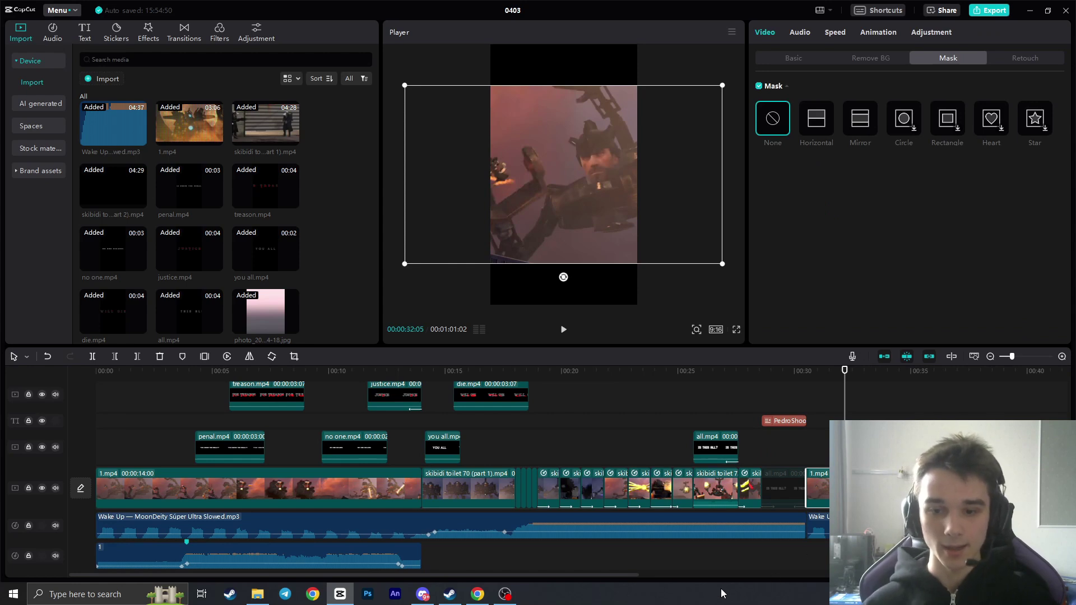
left_click_drag(630, 573, 797, 570)
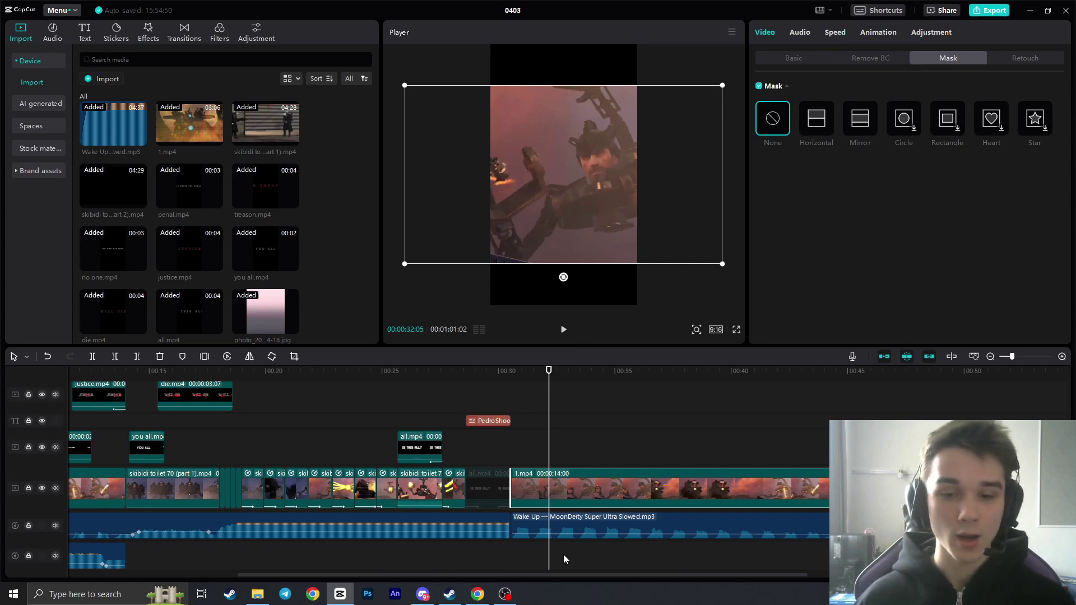
left_click_drag(560, 571, 331, 546)
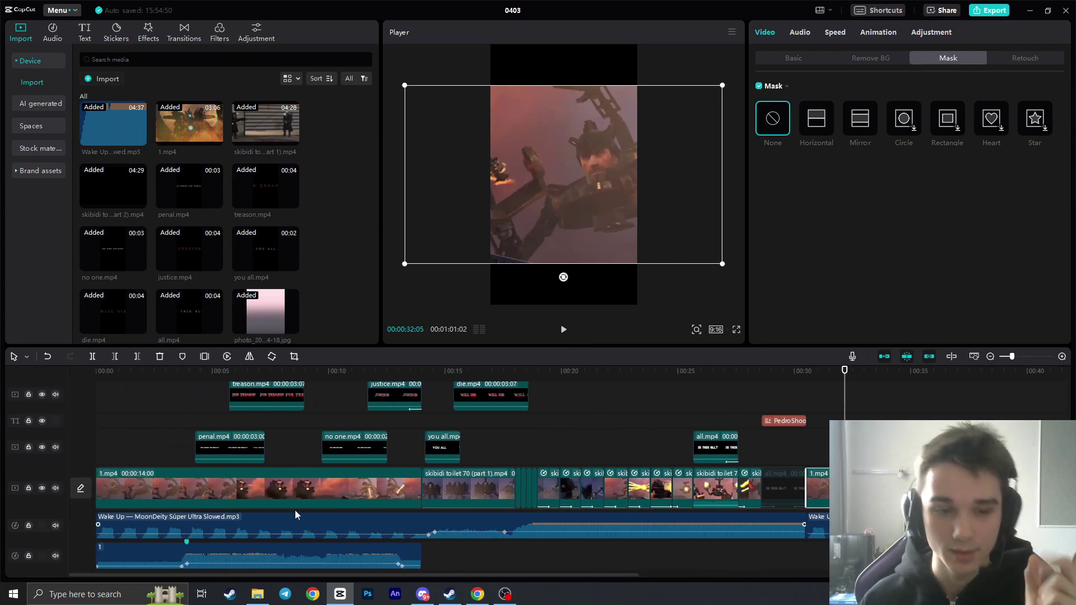
- Examine the effect and adjustment layers above the clips, including the Nostalgic Light effect's settings
scroll(277, 485, "up", 1)
left_click_drag(210, 374, 238, 376)
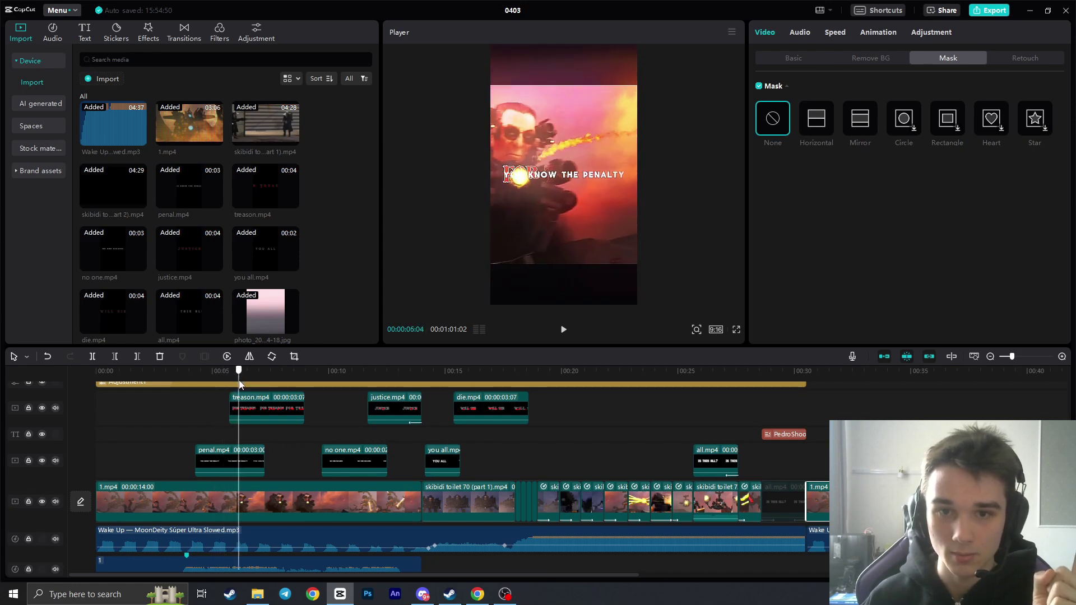
scroll(263, 455, "up", 5)
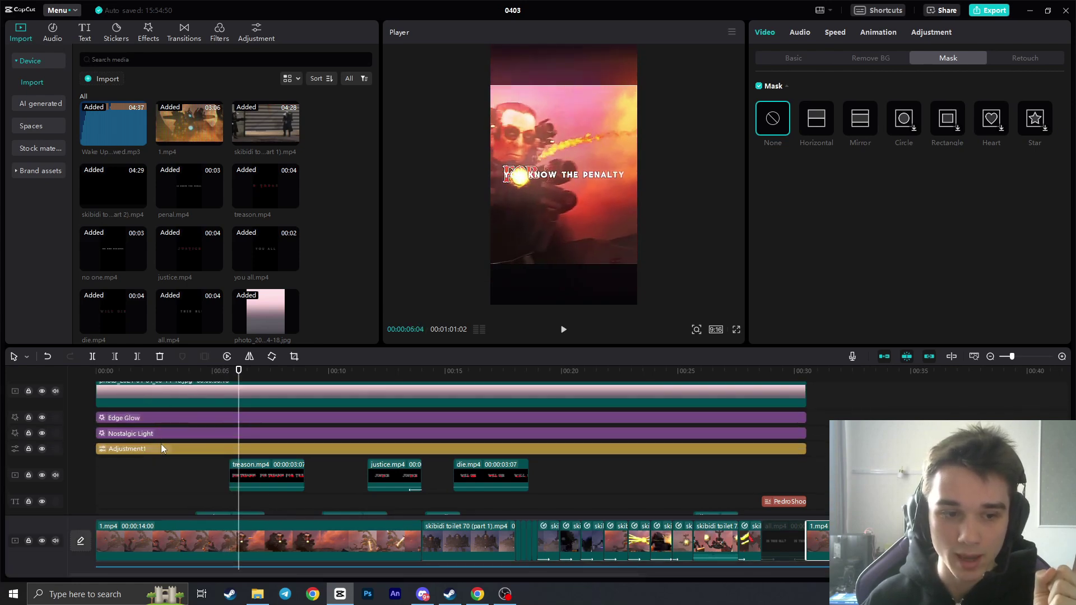
left_click(163, 433)
left_click(177, 370)
scroll(278, 483, "down", 3)
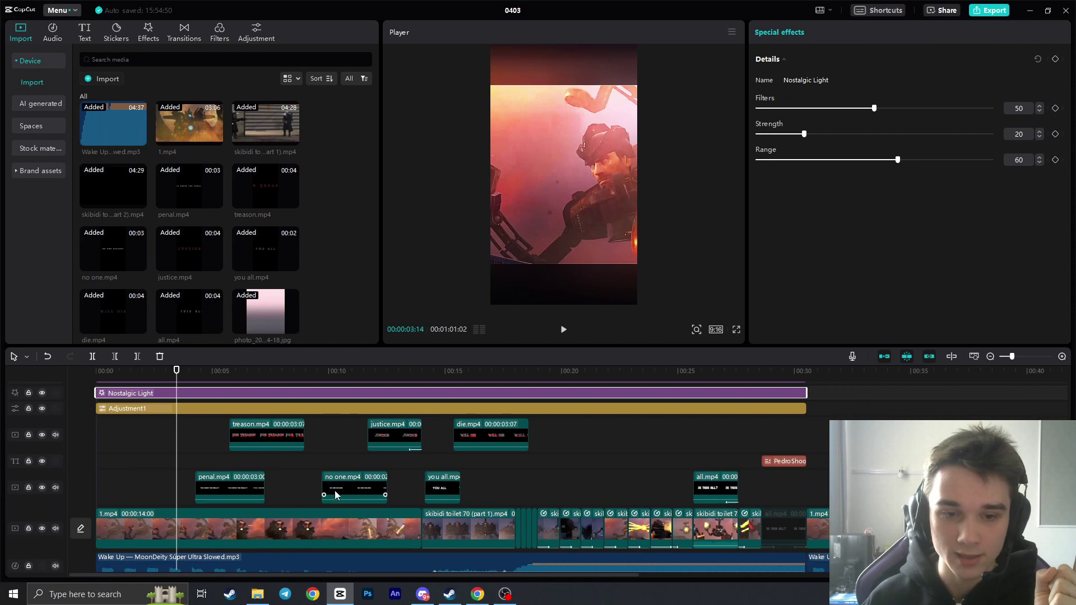
scroll(336, 493, "down", 1)
left_click_drag(529, 371, 527, 401)
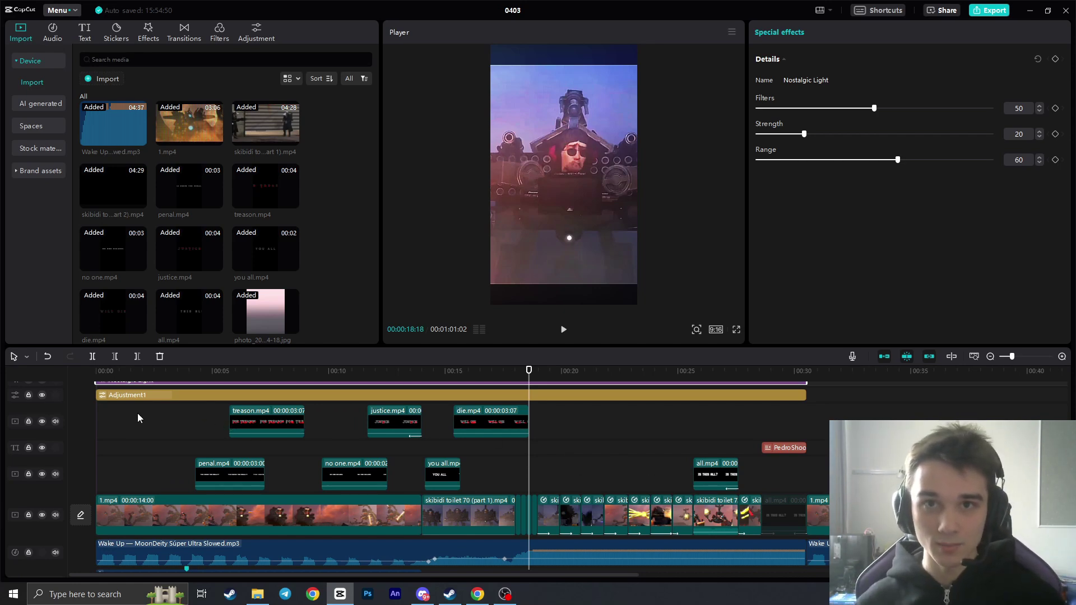
left_click_drag(148, 419, 603, 449)
left_click(604, 449)
left_click_drag(553, 575, 699, 575)
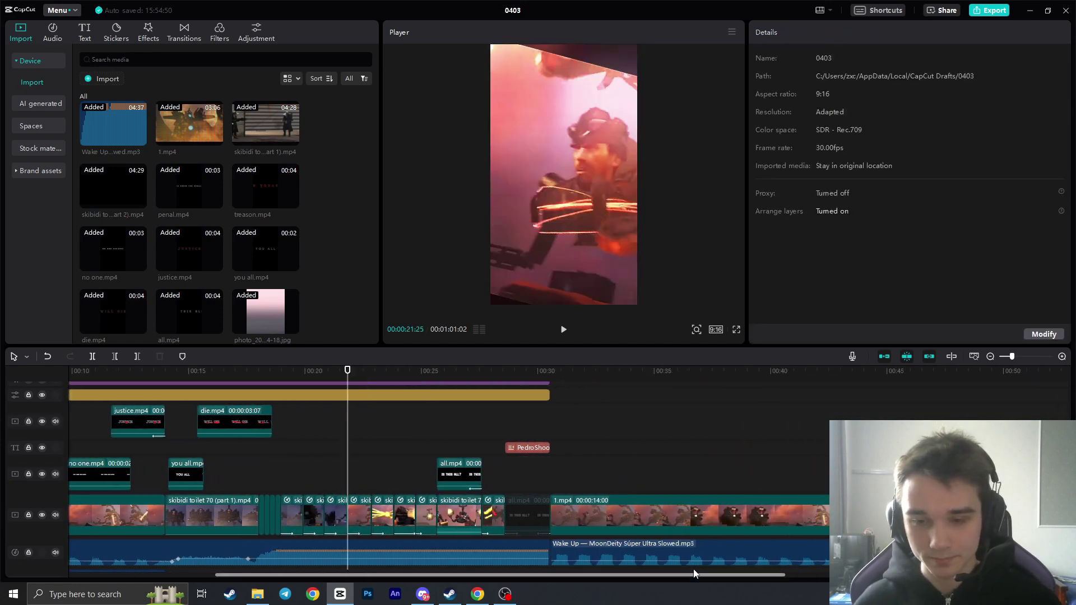
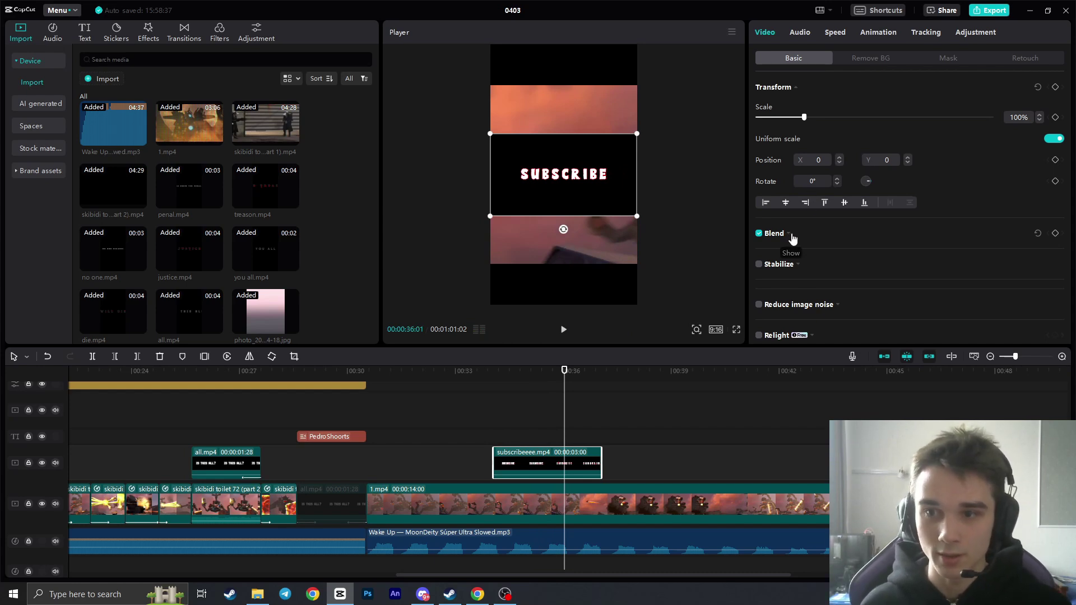
- Set the blend mode of the SUBSCRIBE text clip to Brighten, with the playhead at 00:00:35:02
left_click(529, 370)
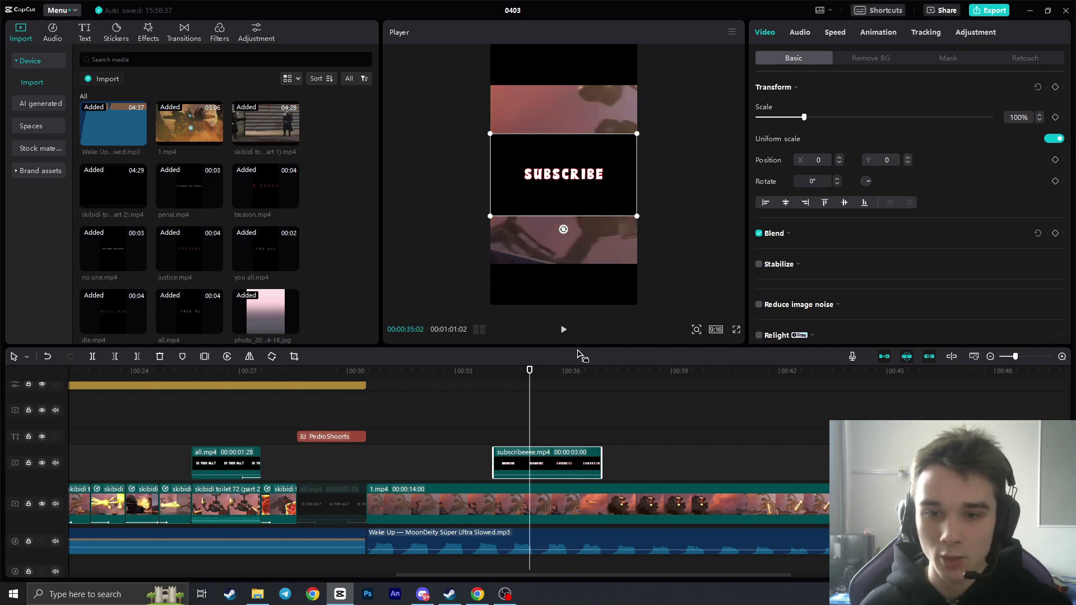
left_click(789, 235)
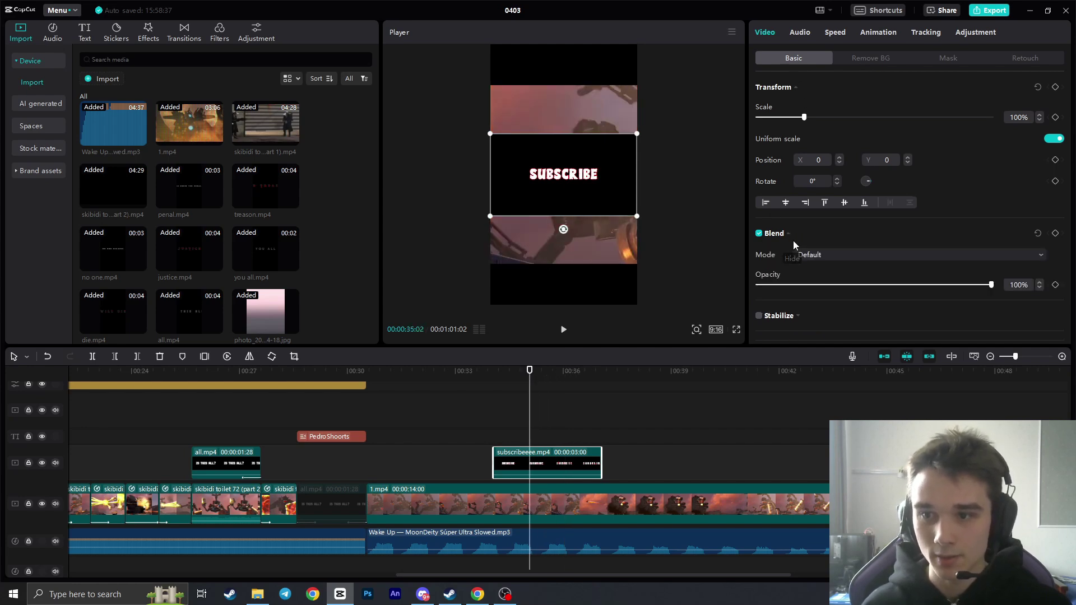
left_click(822, 254)
left_click(833, 290)
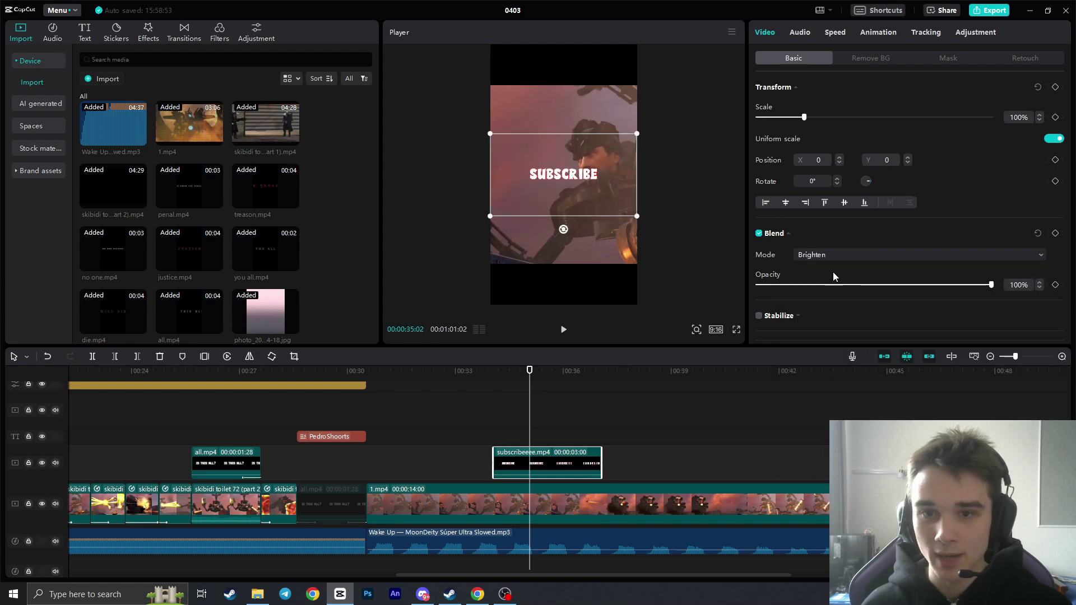
- Try the Screen blend mode on the SUBSCRIBE text clip, and switch it back to Brighten
left_click(835, 255)
left_click(833, 307)
left_click(828, 255)
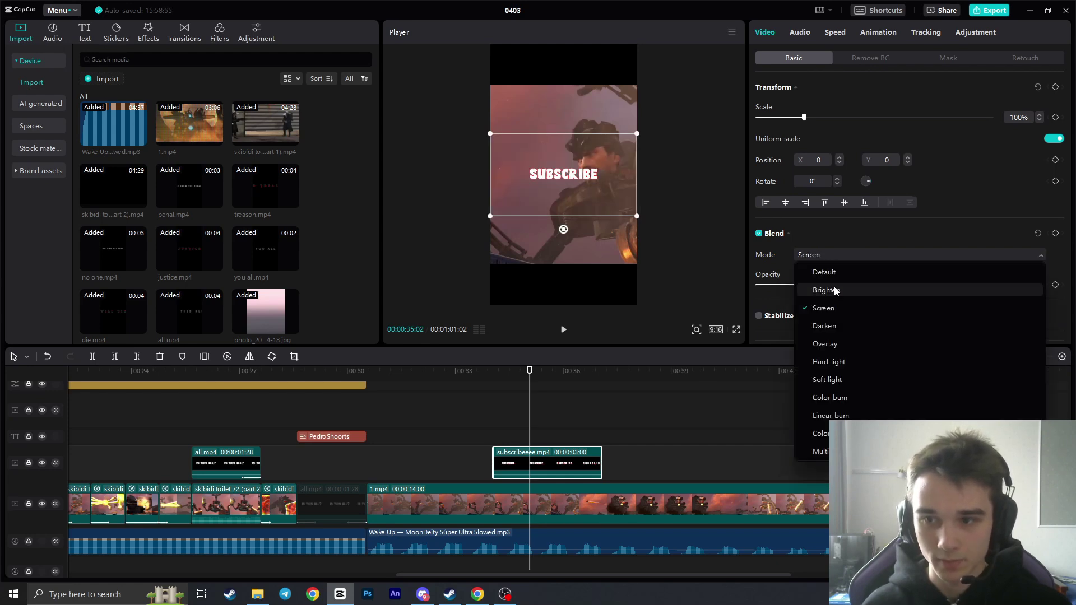
left_click(831, 290)
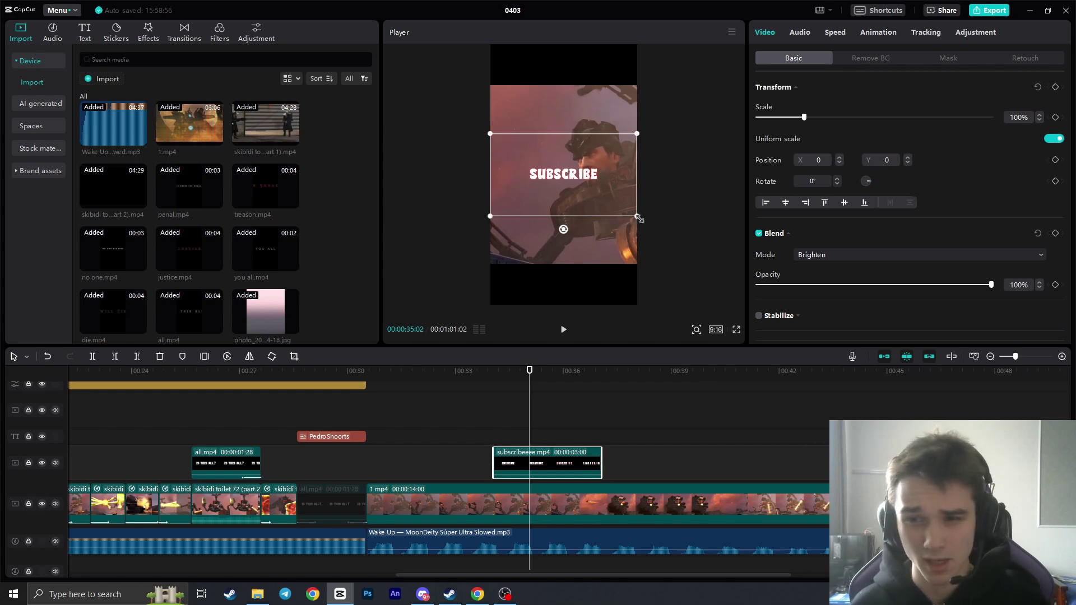
- Enlarge the SUBSCRIBE text clip to 163% scale and play it back over the footage
left_click_drag(638, 217, 695, 261)
left_click(564, 329)
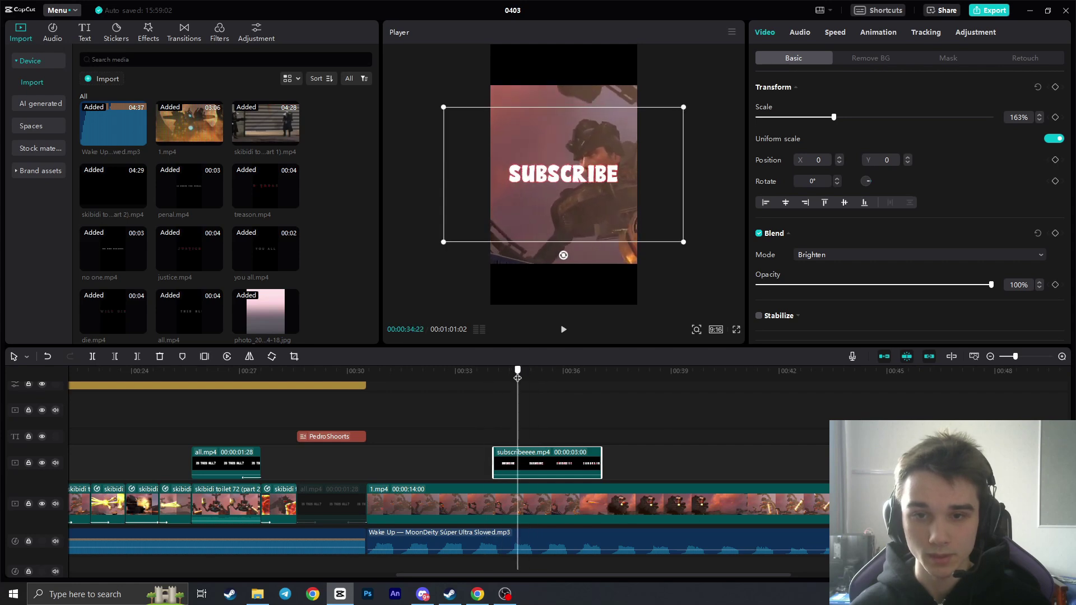
left_click(564, 329)
left_click(564, 330)
left_click(469, 369)
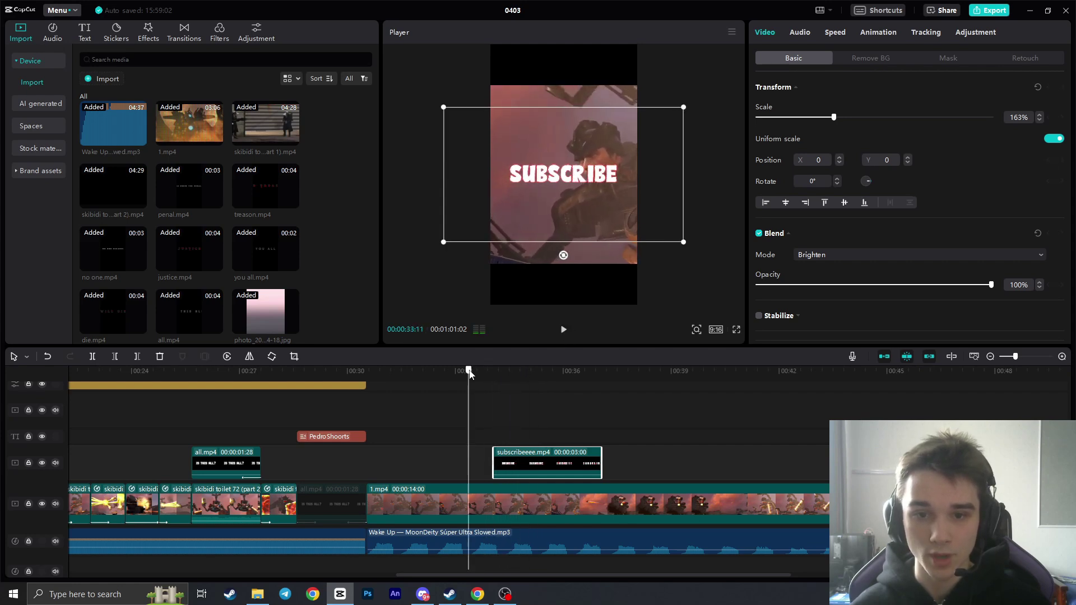
left_click(563, 330)
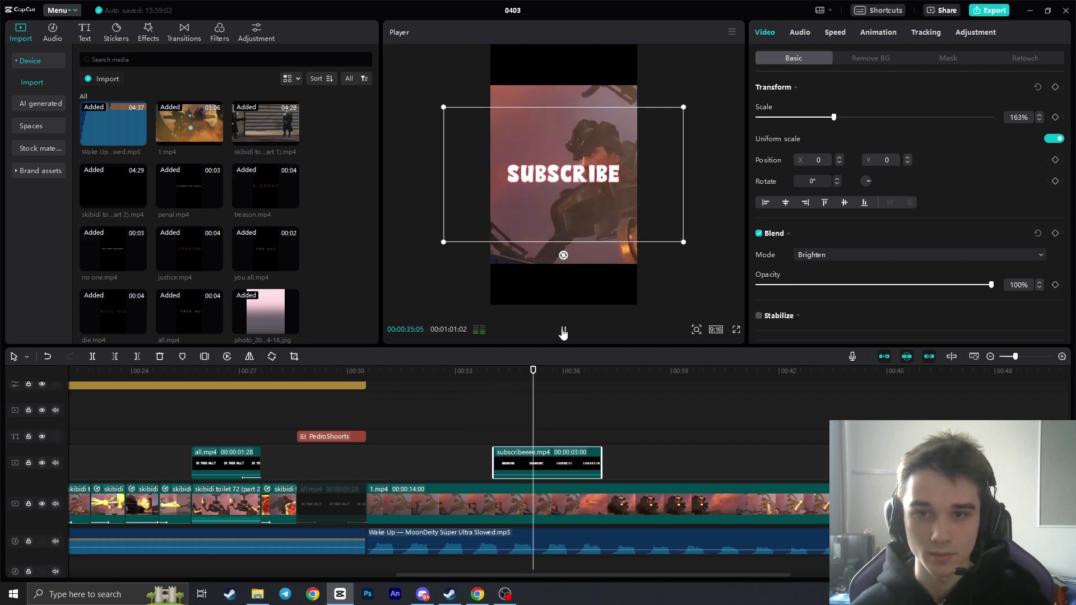
left_click(564, 329)
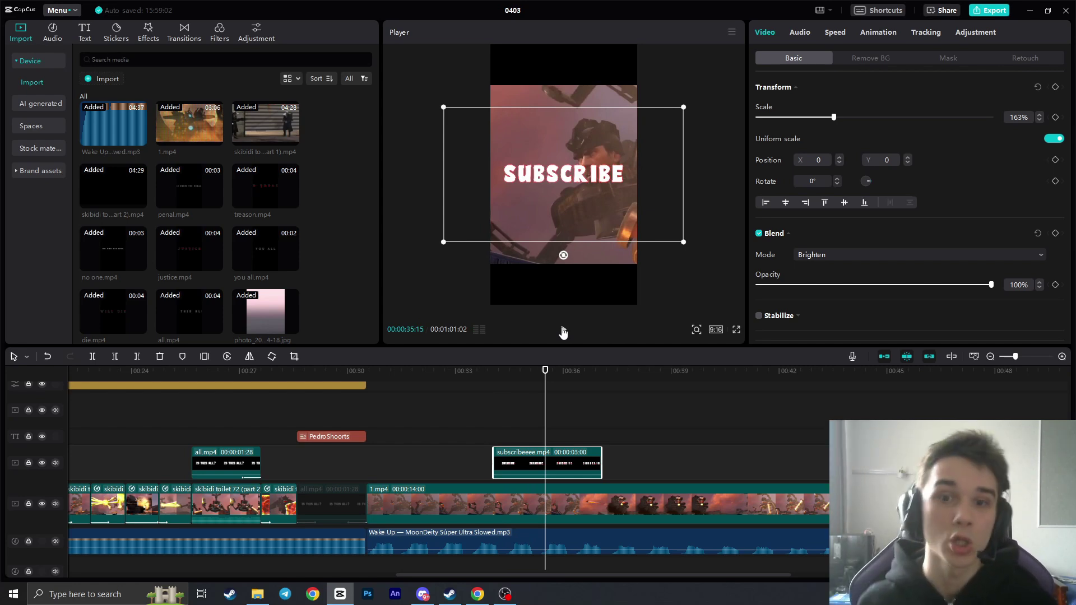
left_click(564, 331)
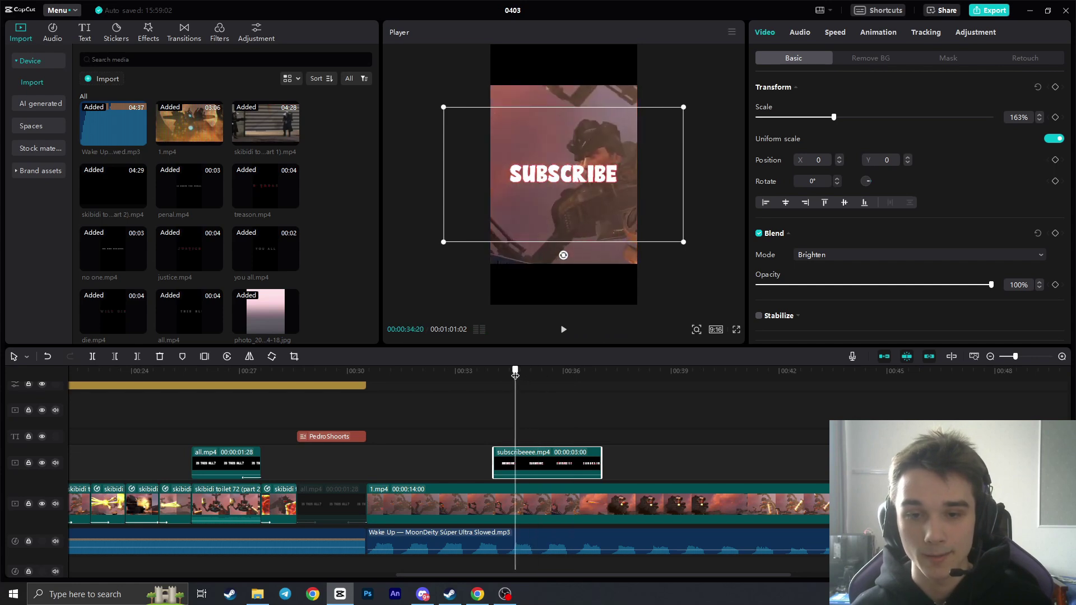
left_click(564, 330)
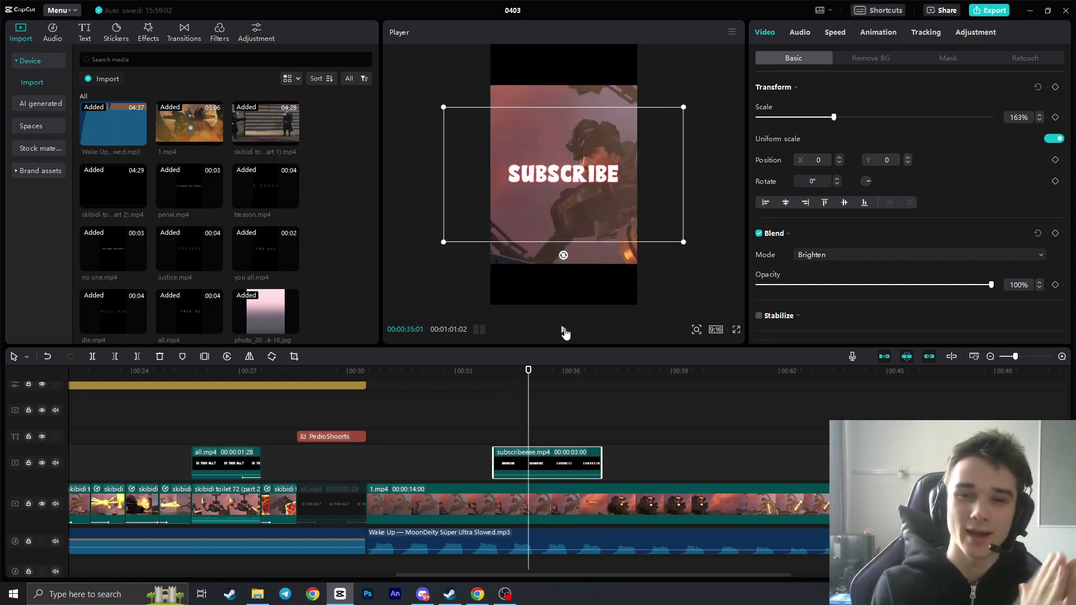
- Play the opening section to review how the penal.mp4 text is revealed
key("Home")
left_click(252, 372)
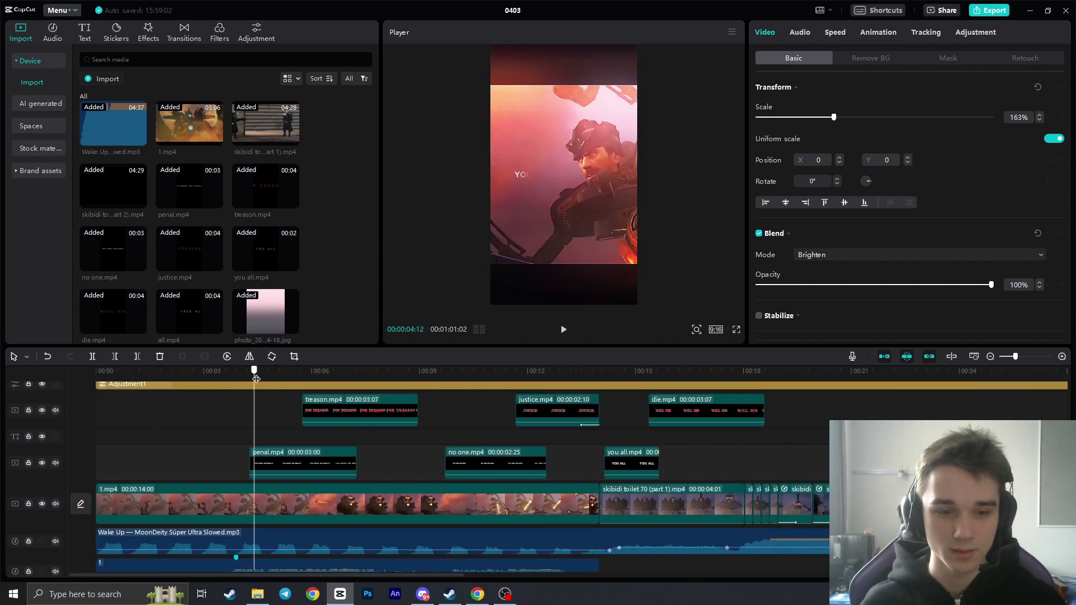
left_click(562, 330)
left_click(562, 330)
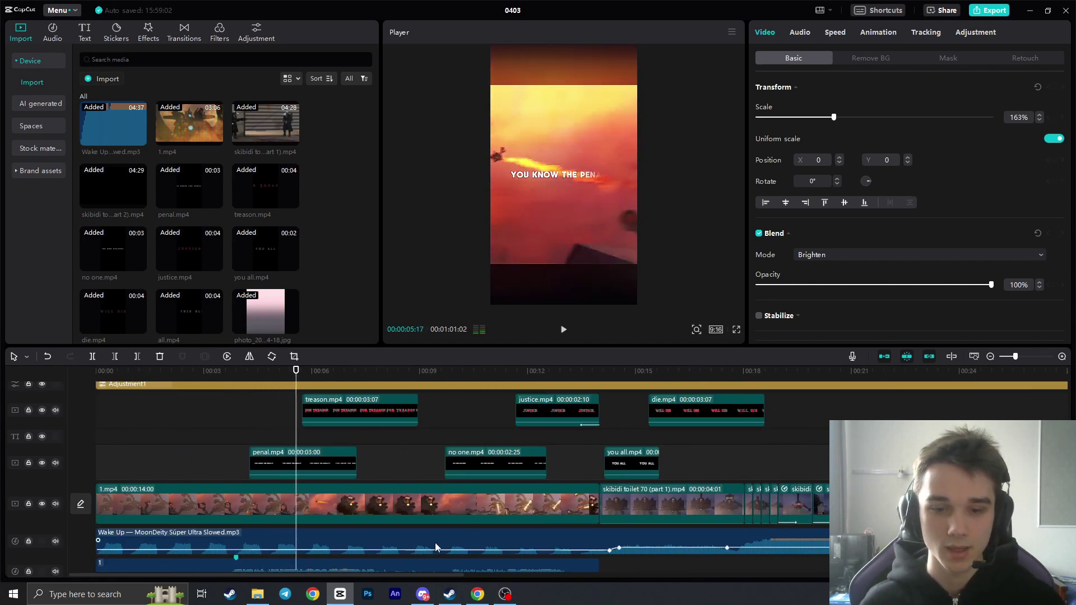
- Add a Horizontal mask to the SUBSCRIBE clip, rotated -90° at X -475, with a position keyframe at 00:00:34:02
scroll(486, 394, "right", 10)
left_click_drag(421, 371, 415, 372)
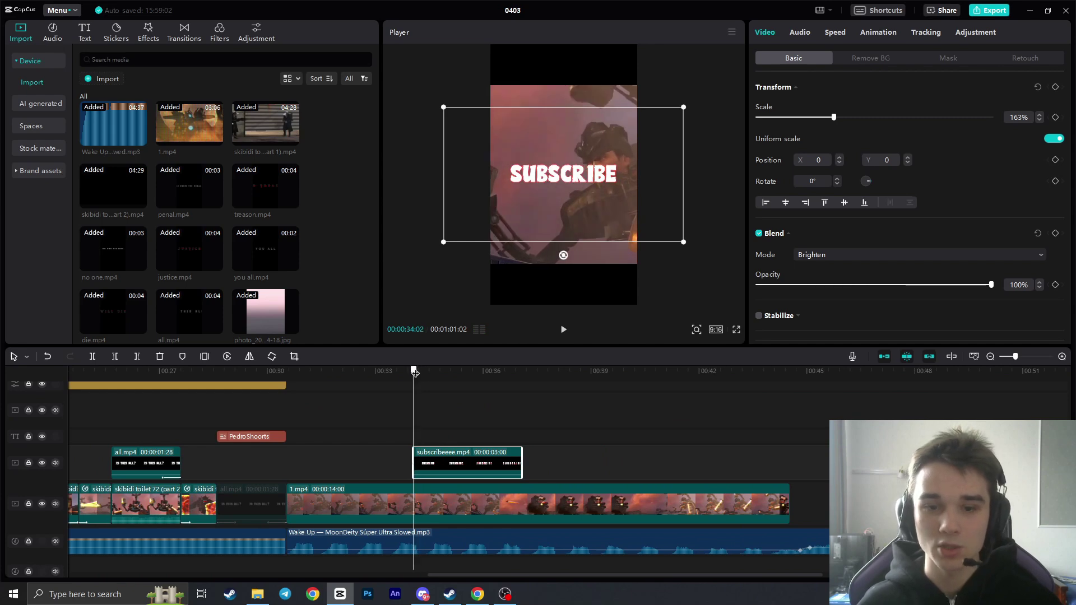
left_click(932, 59)
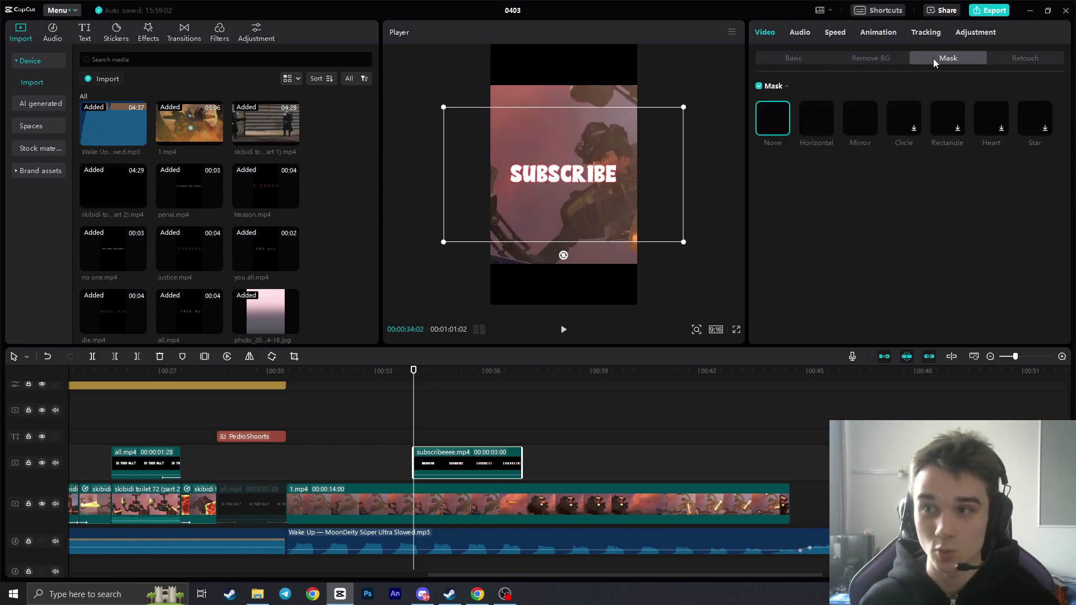
left_click(816, 120)
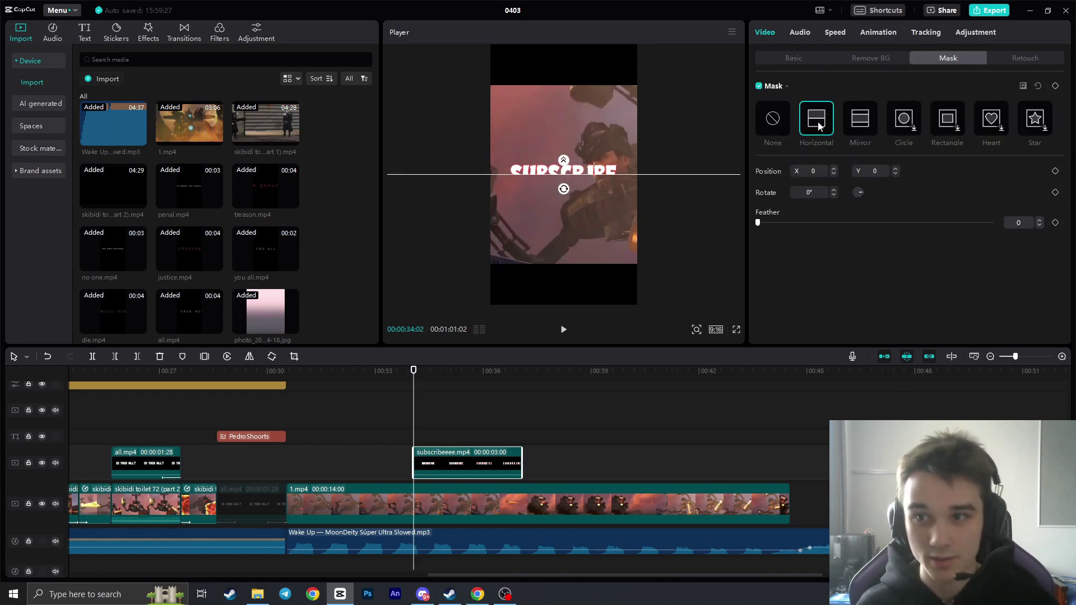
left_click_drag(566, 193, 503, 193)
left_click(1055, 171)
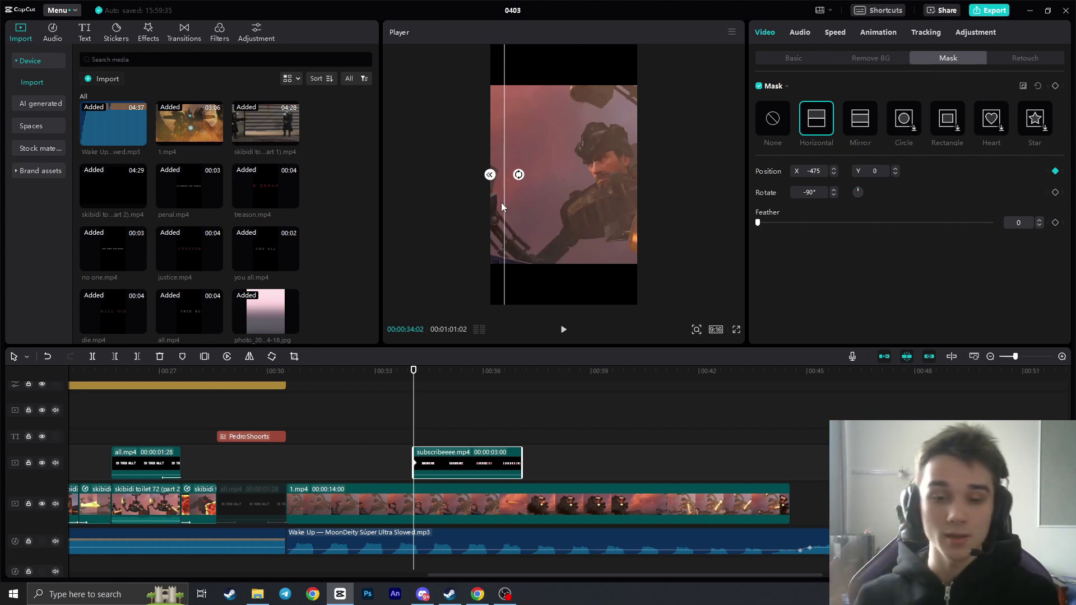
- Keyframe the SUBSCRIBE mask's position at X 493, Y -36 at 00:00:36:11, and play the reveal
left_click(497, 372)
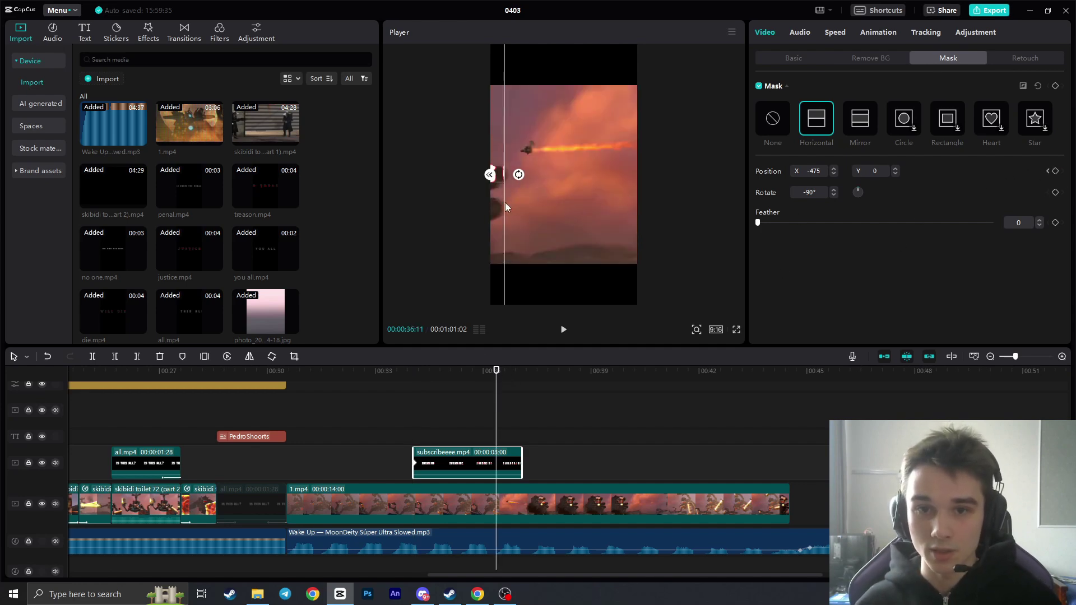
left_click_drag(505, 204, 627, 206)
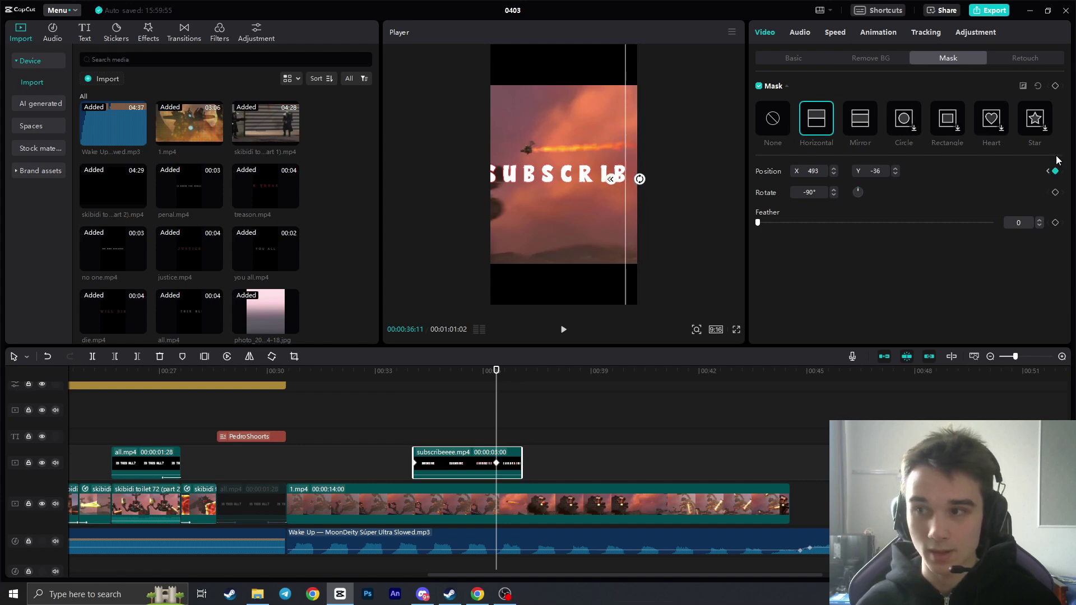
left_click(403, 372)
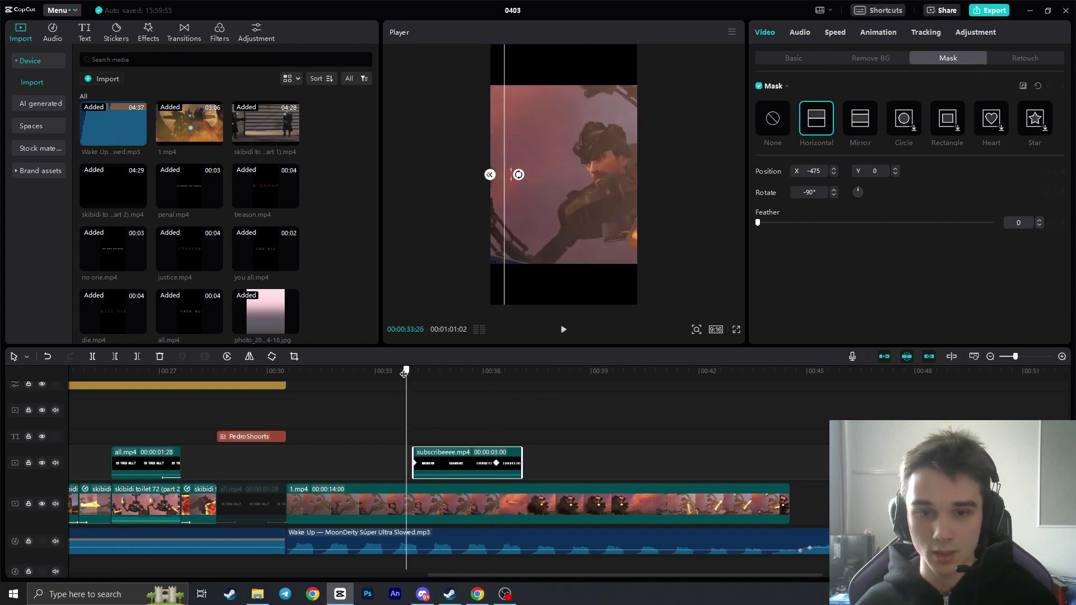
left_click(564, 330)
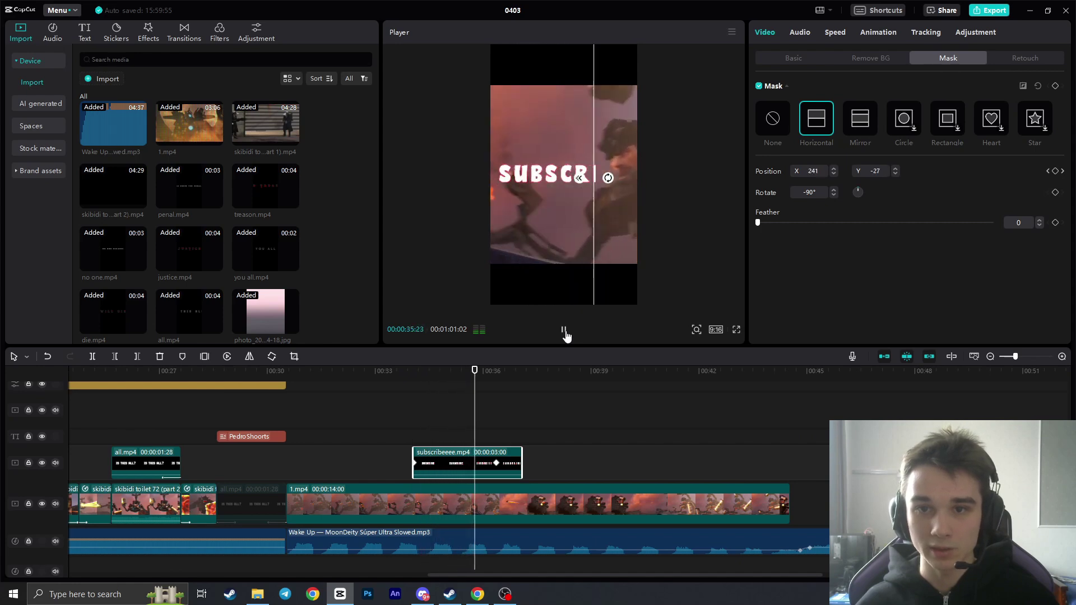
left_click(564, 331)
- Try moving the SUBSCRIBE mask's end keyframe to about the middle of the clip, and play the faster reveal
left_click(496, 463)
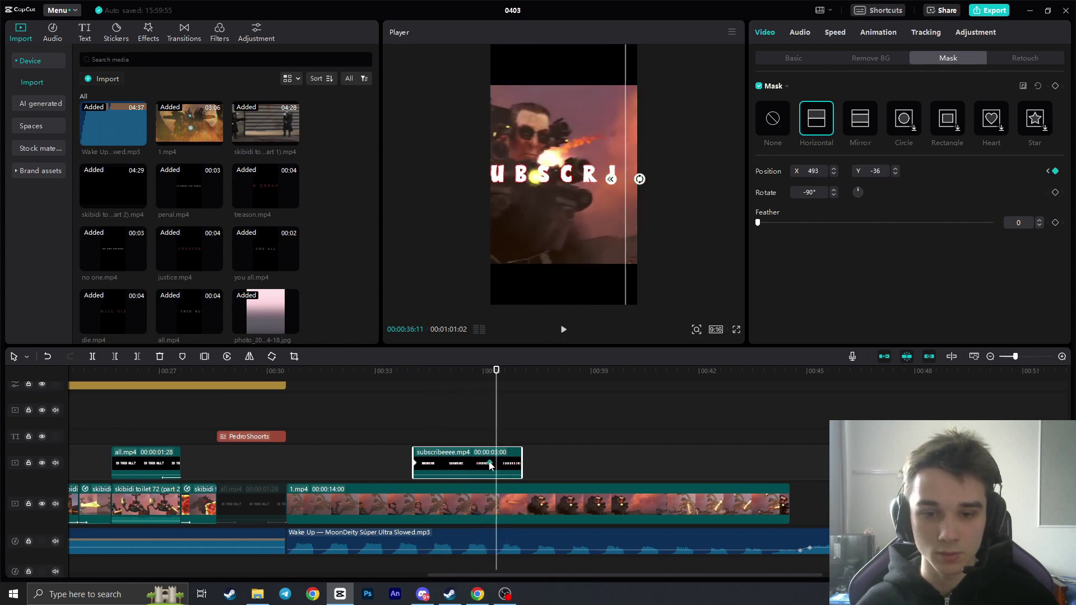
left_click(411, 381)
left_click(563, 333)
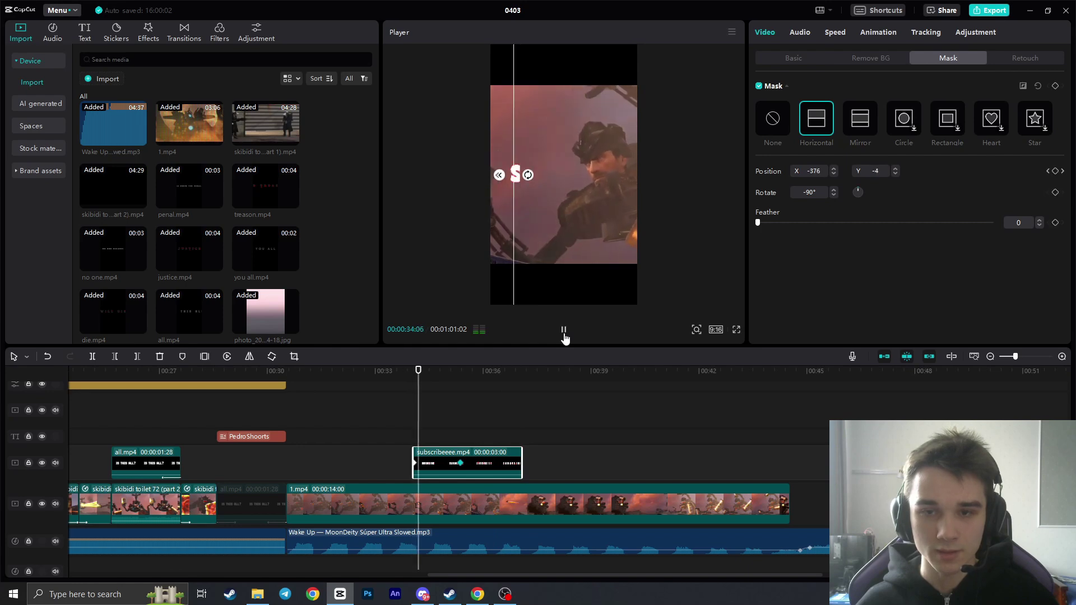
left_click(563, 333)
left_click(564, 334)
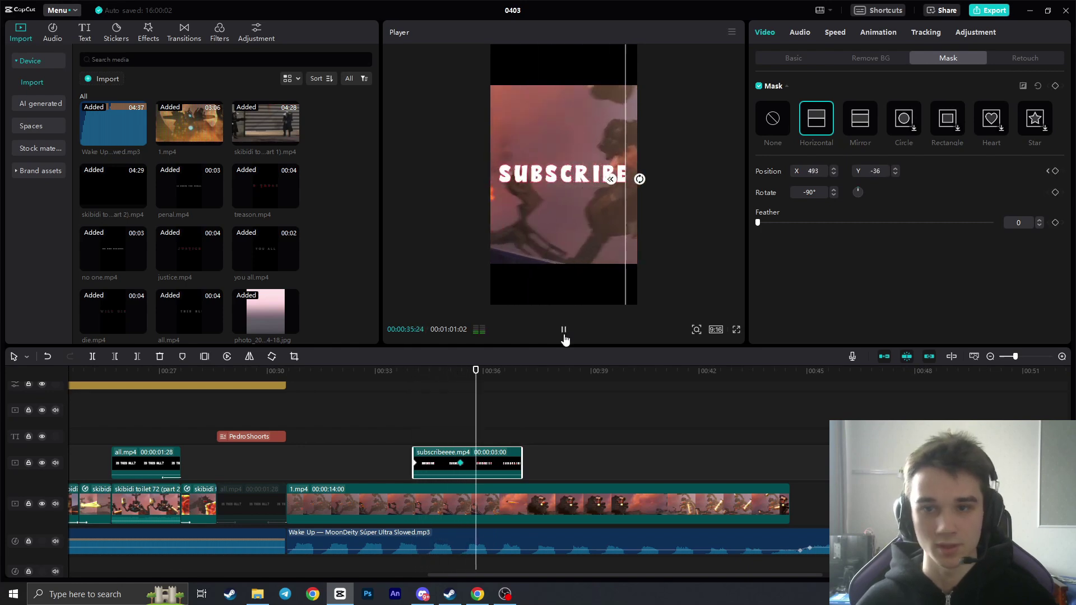
left_click(564, 334)
- Try nudging the mask's end keyframe slightly later on the SUBSCRIBE clip, and play it again
left_click(461, 463)
left_click_drag(503, 465, 464, 465)
left_click(563, 333)
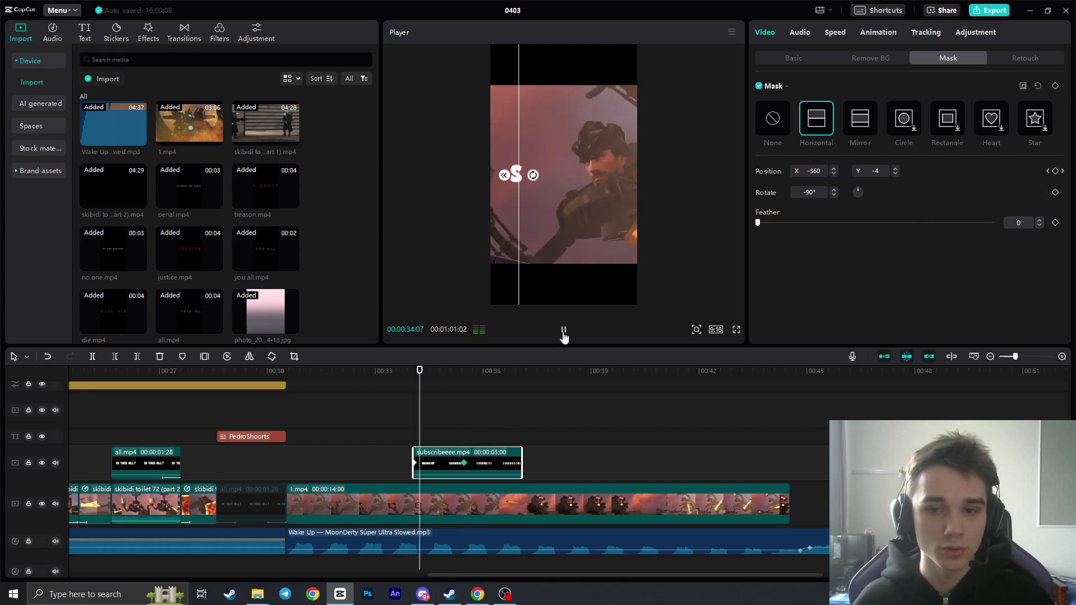
left_click(563, 334)
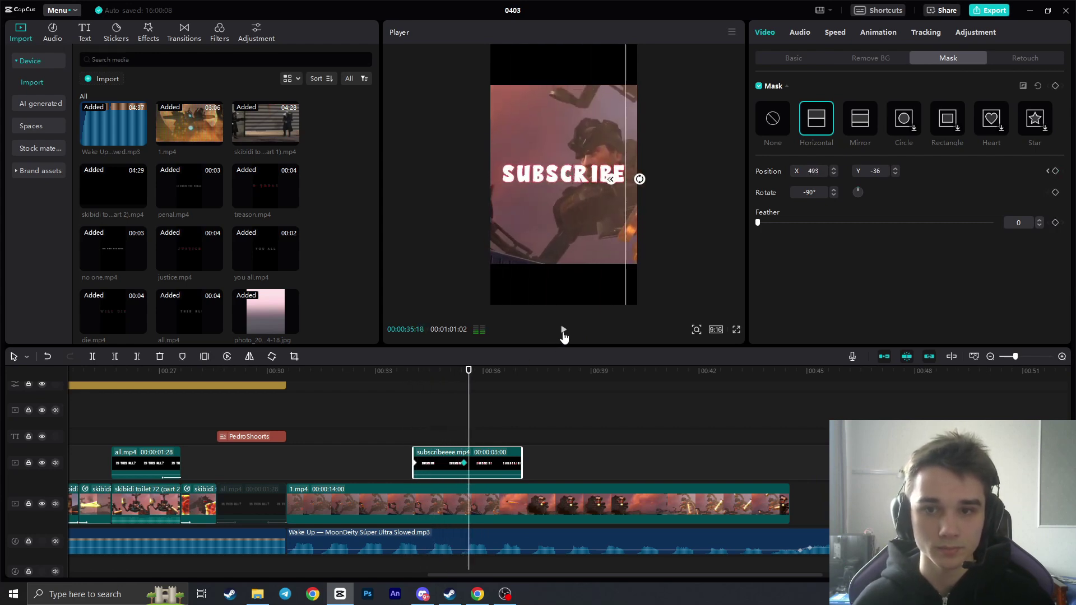
- Move the SUBSCRIBE mask's end keyframe to just before the 36-second mark and preview the reveal
left_click_drag(465, 462, 483, 463)
left_click(482, 463)
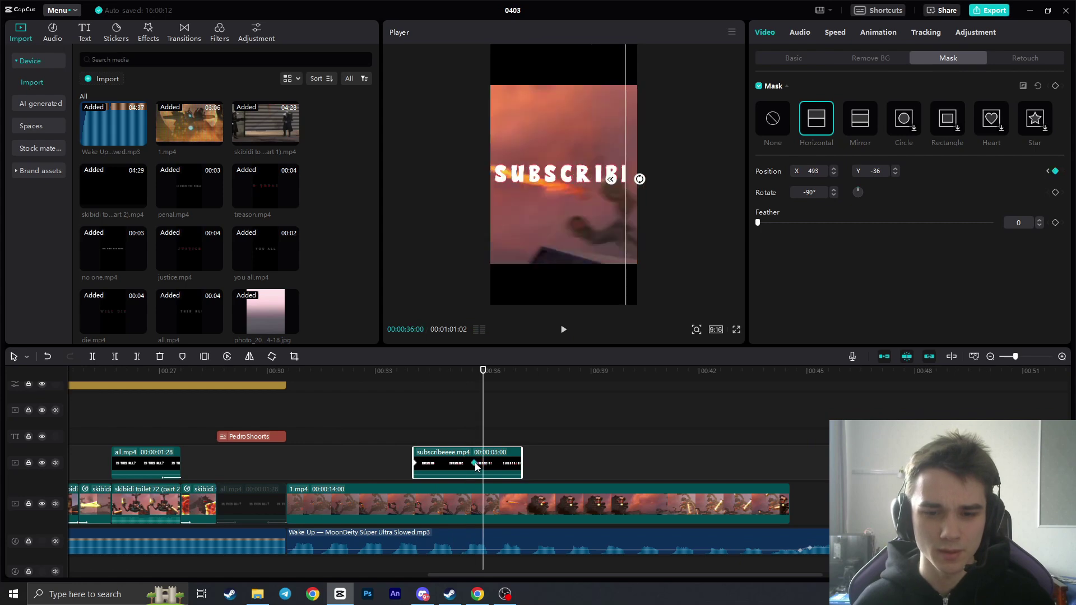
left_click(426, 374)
left_click(564, 331)
left_click(563, 331)
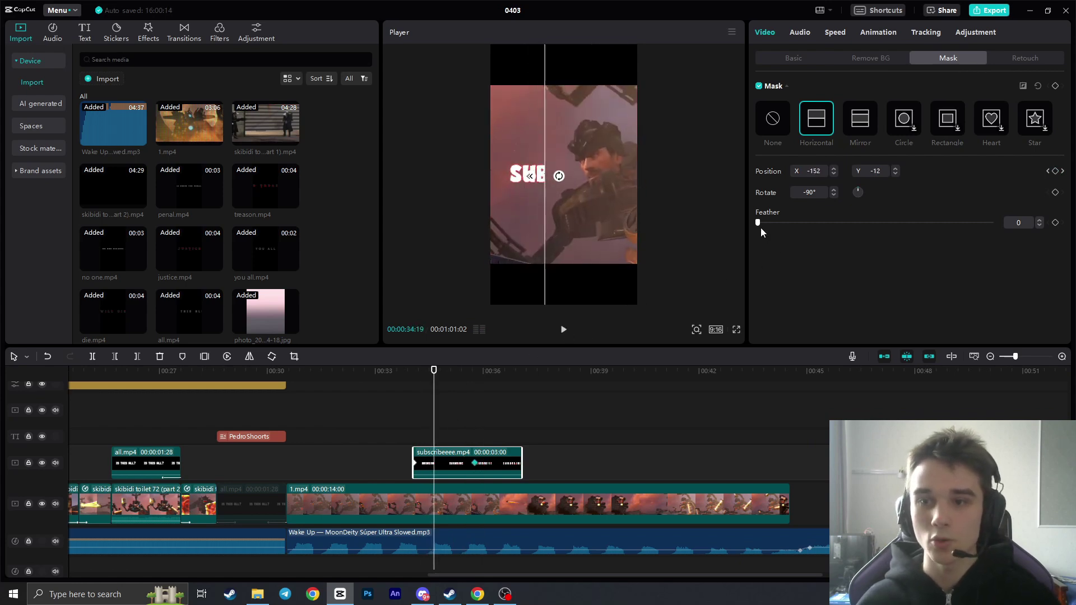
- Set the SUBSCRIBE mask's feather to 40 and play the softened reveal from the clip's start
left_click_drag(759, 225, 861, 226)
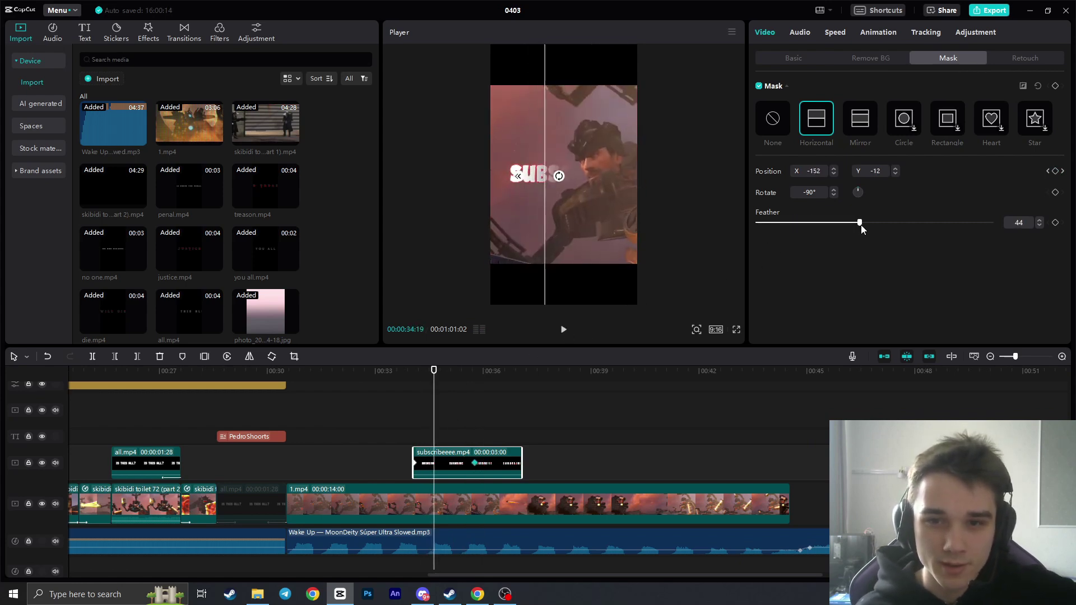
left_click(414, 371)
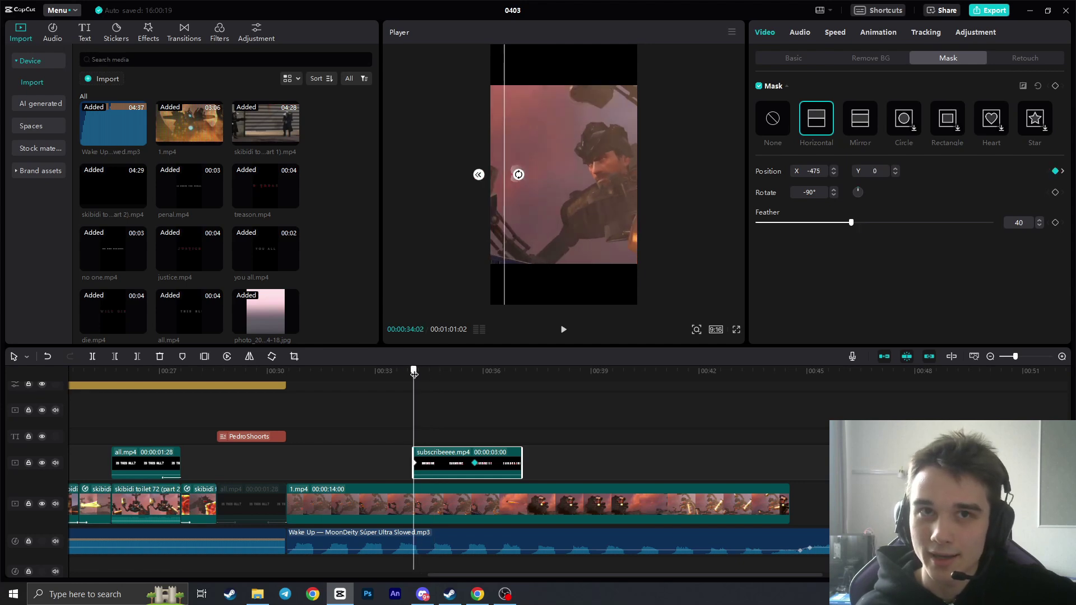
left_click(564, 331)
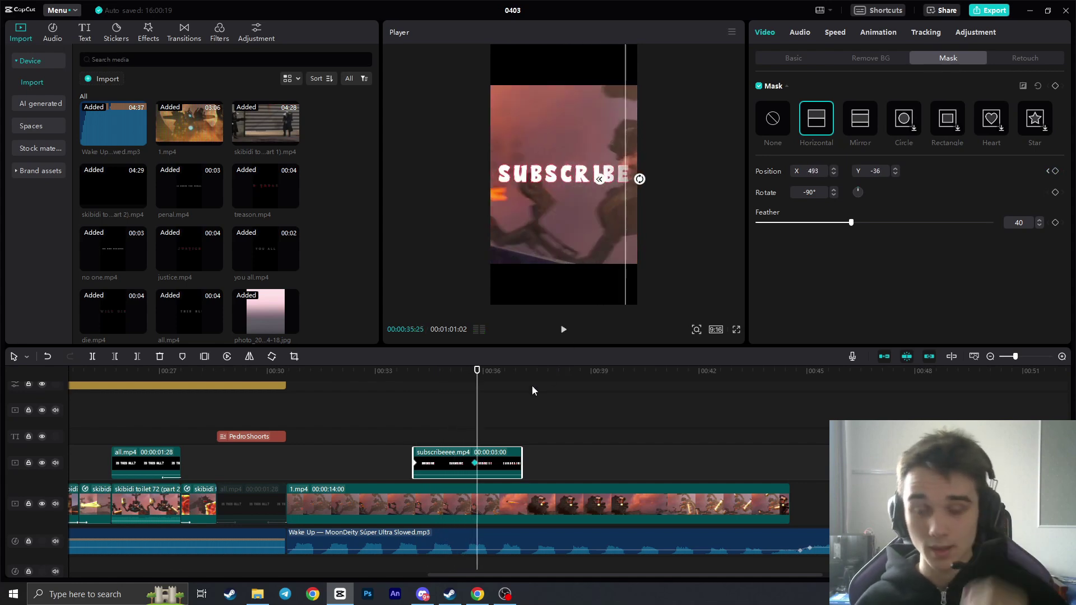
key("Up")
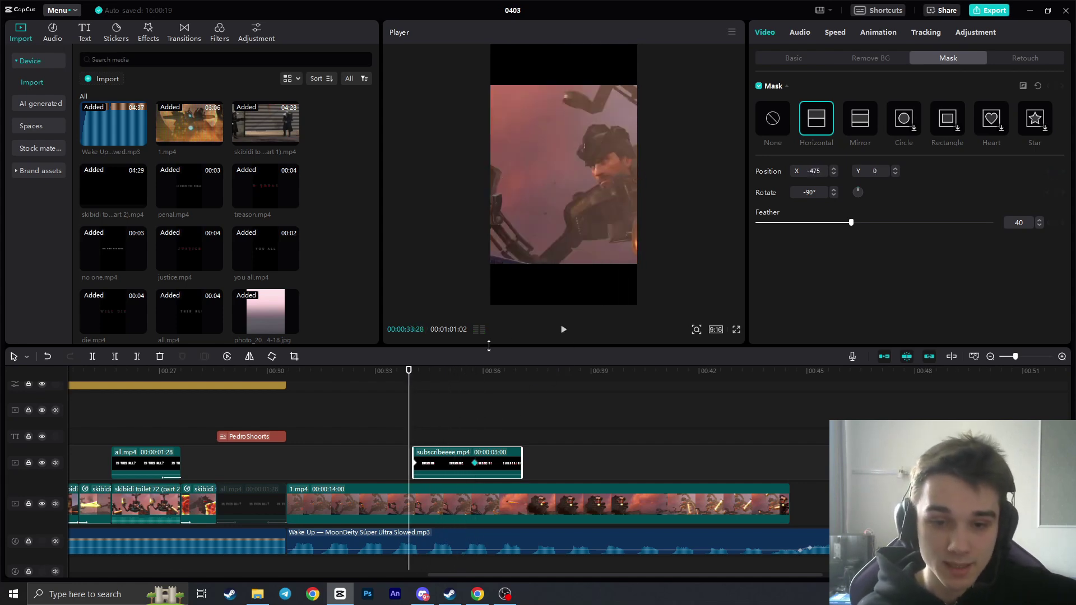
left_click(563, 332)
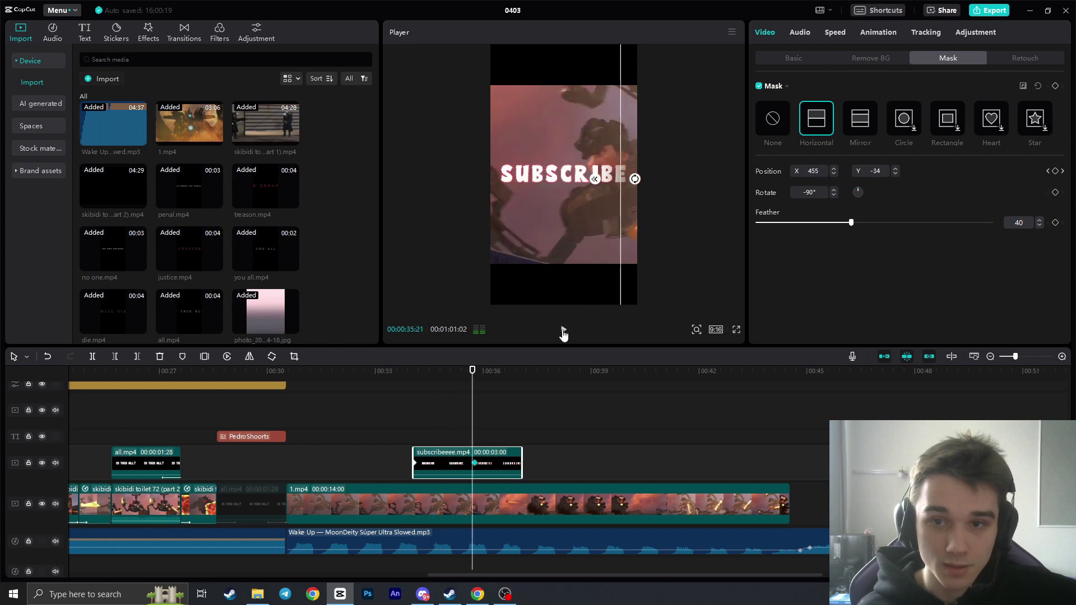
- Play the opening penal.mp4 text clip and examine its mask position and feather settings
left_click_drag(576, 574, 216, 571)
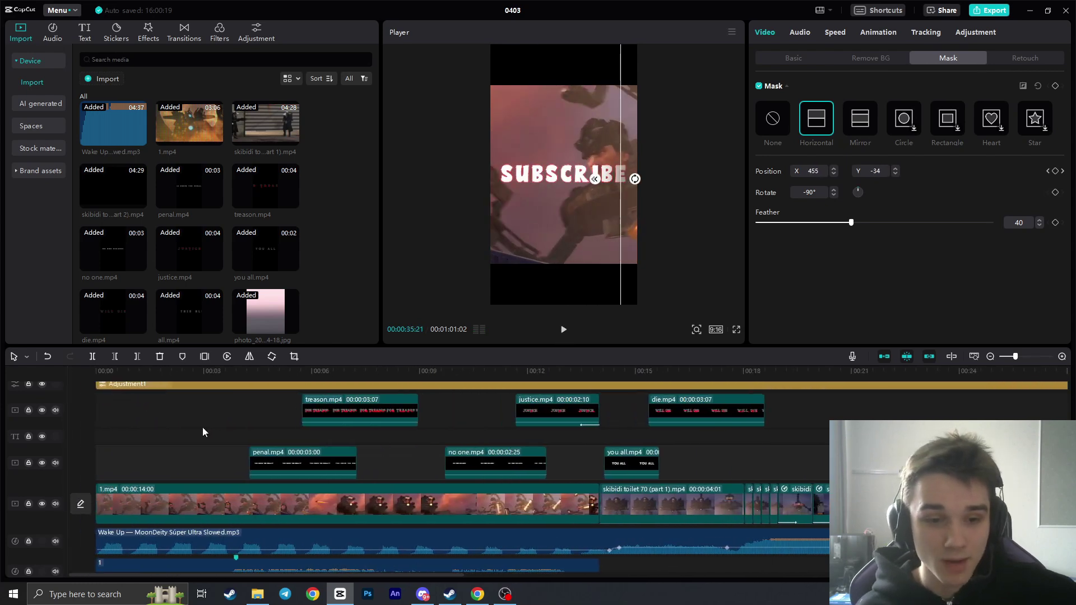
left_click_drag(247, 372, 278, 383)
left_click(563, 330)
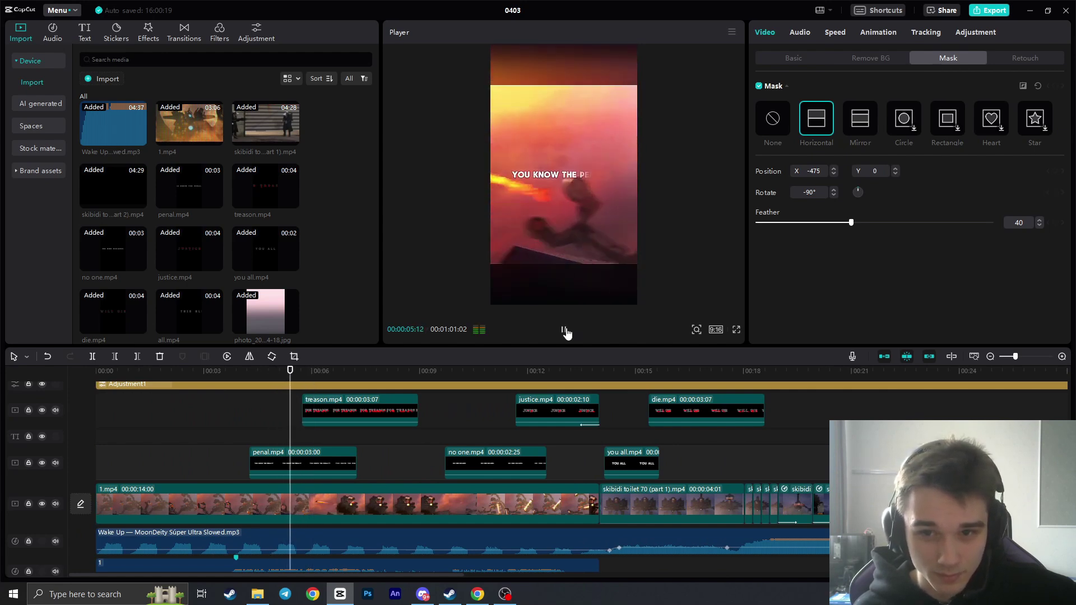
left_click(332, 475)
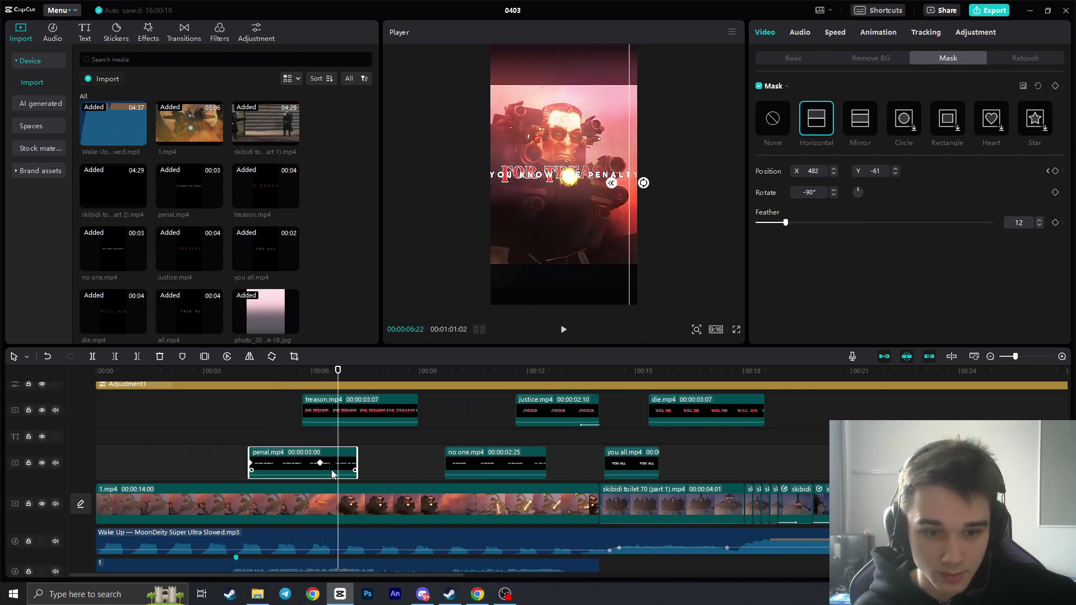
left_click_drag(388, 577, 348, 580)
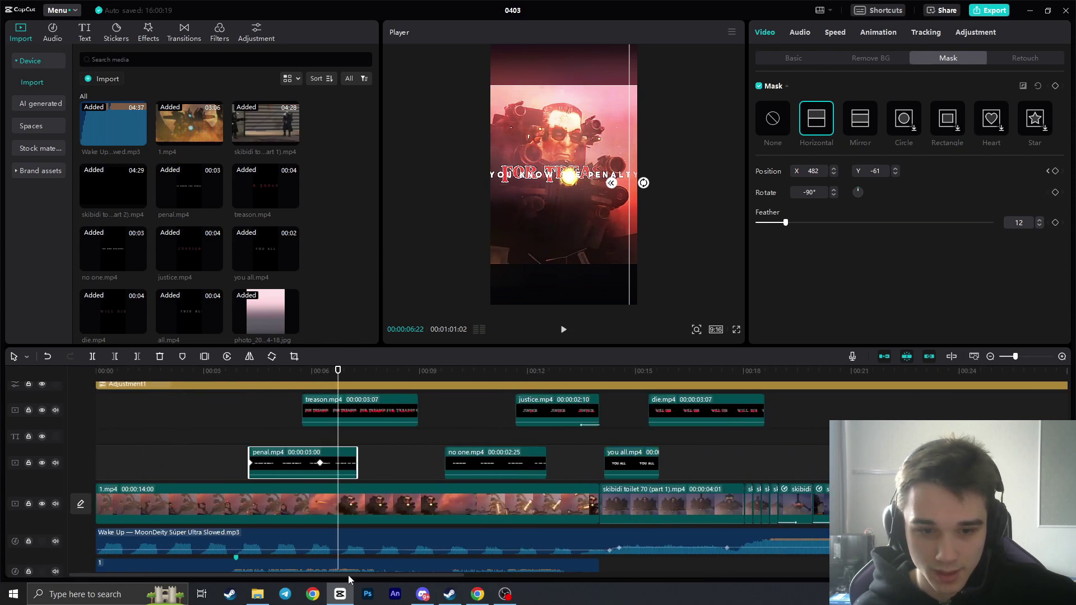
left_click(284, 371)
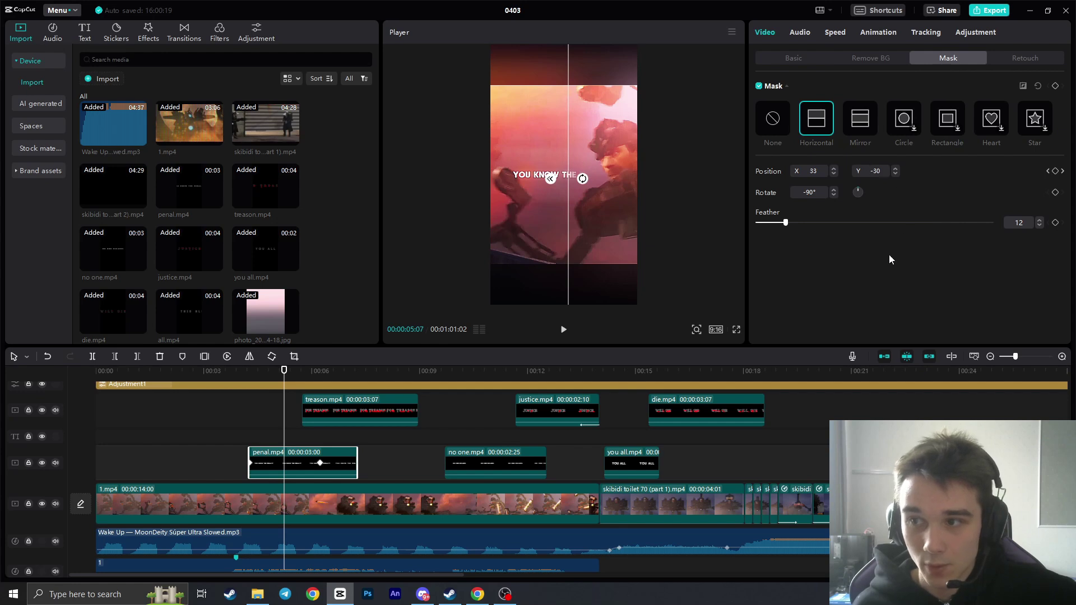
- Compare the SUBSCRIBE section near 34 seconds with the Edge Glow, Nostalgic Light and Adjustment1 layers above the opening footage
left_click_drag(445, 574, 836, 574)
left_click(344, 373)
mouse_move(344, 374)
left_mouse_down()
mouse_move(415, 375)
mouse_move(348, 379)
left_mouse_up()
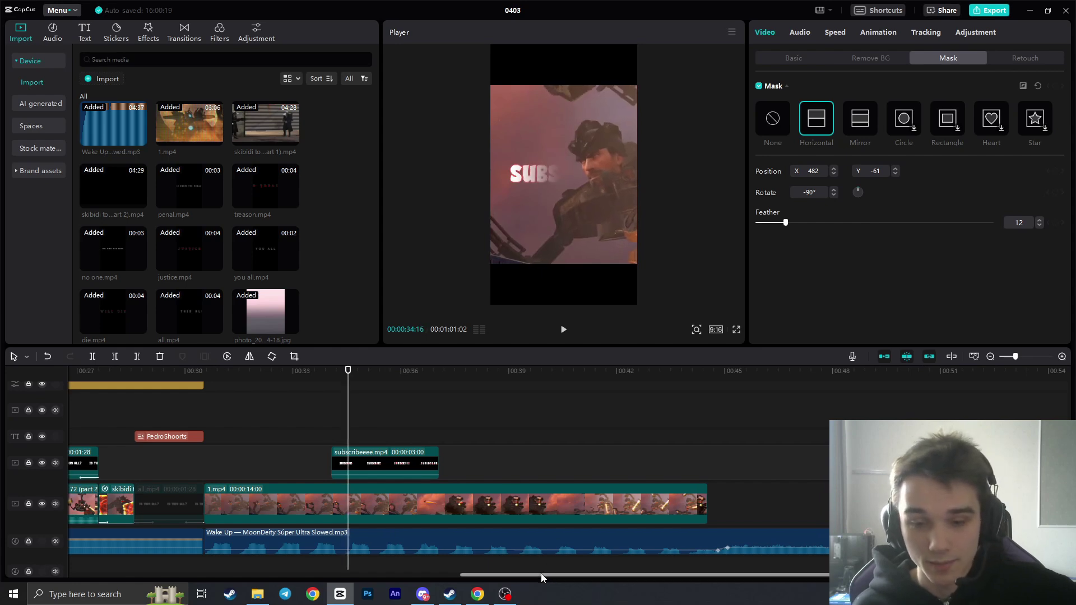
left_click_drag(542, 577, 227, 539)
scroll(234, 520, "up", 3)
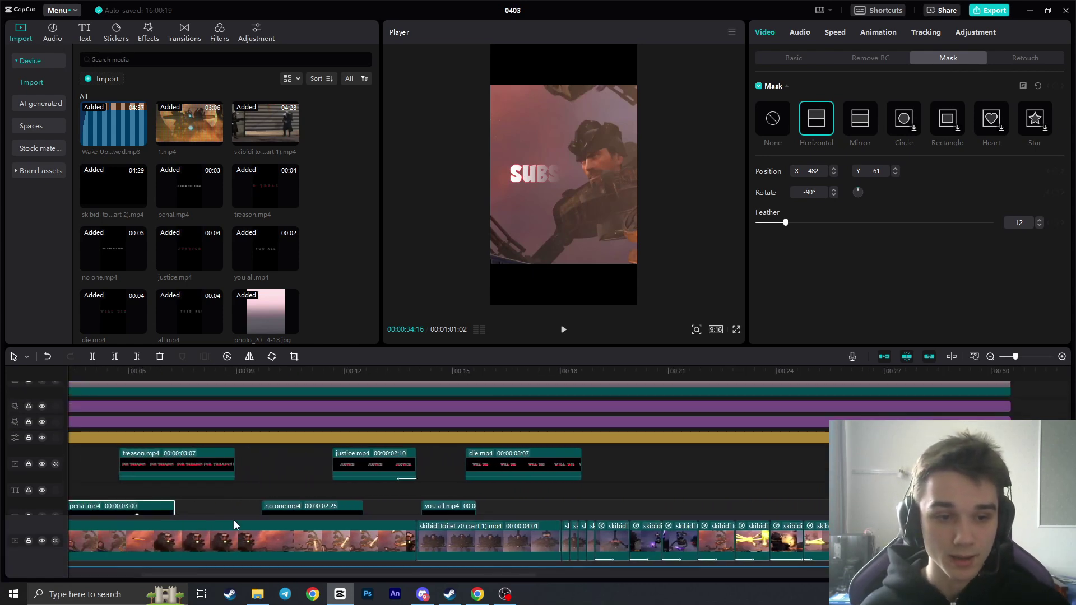
left_click_drag(307, 579, 207, 573)
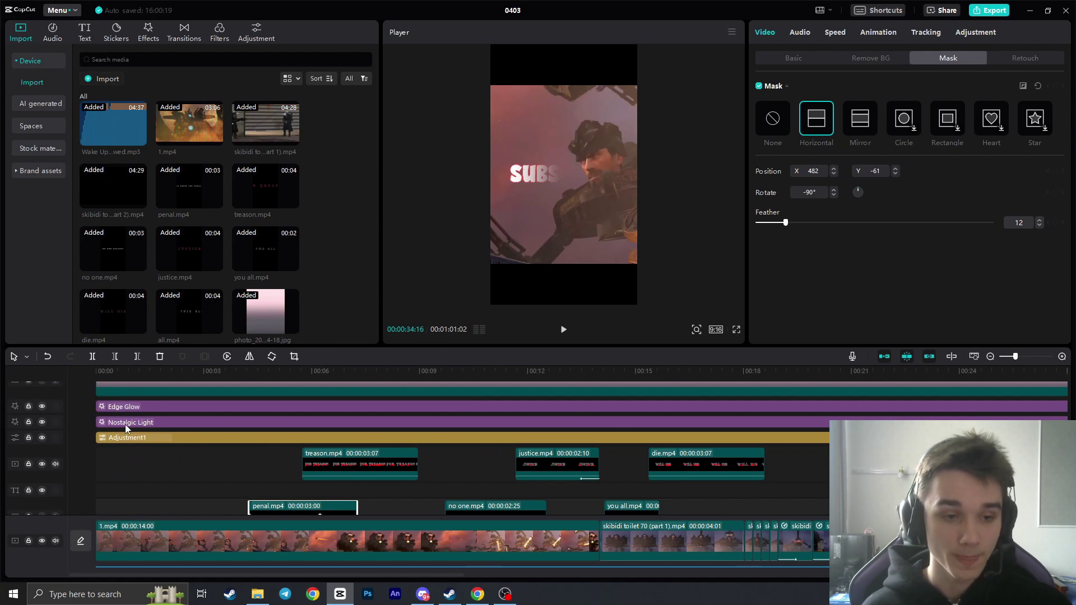
scroll(128, 439, "up", 1)
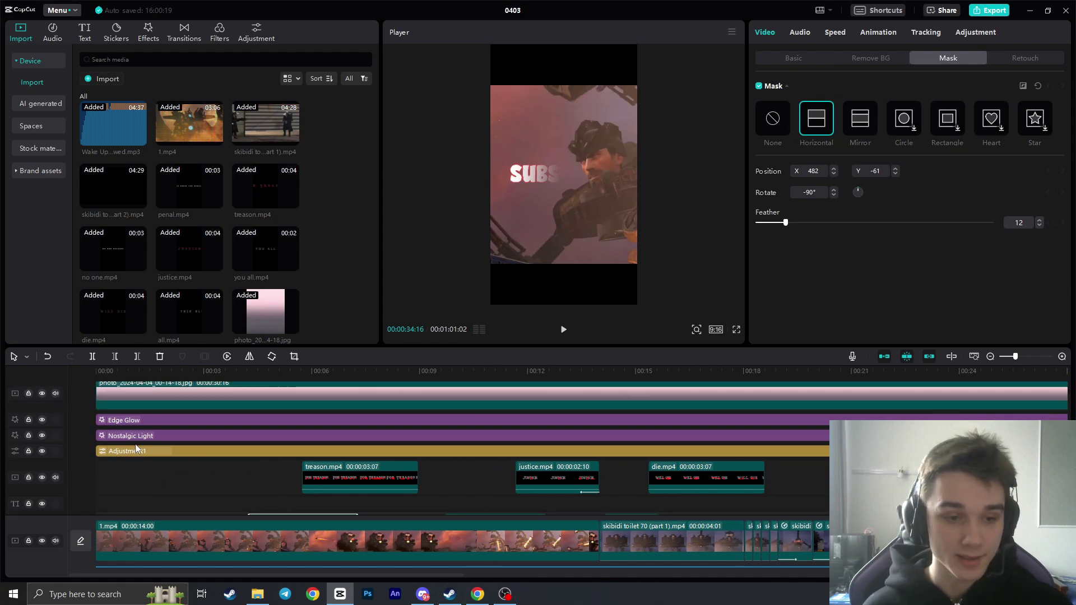
left_click(127, 421)
left_click(137, 455)
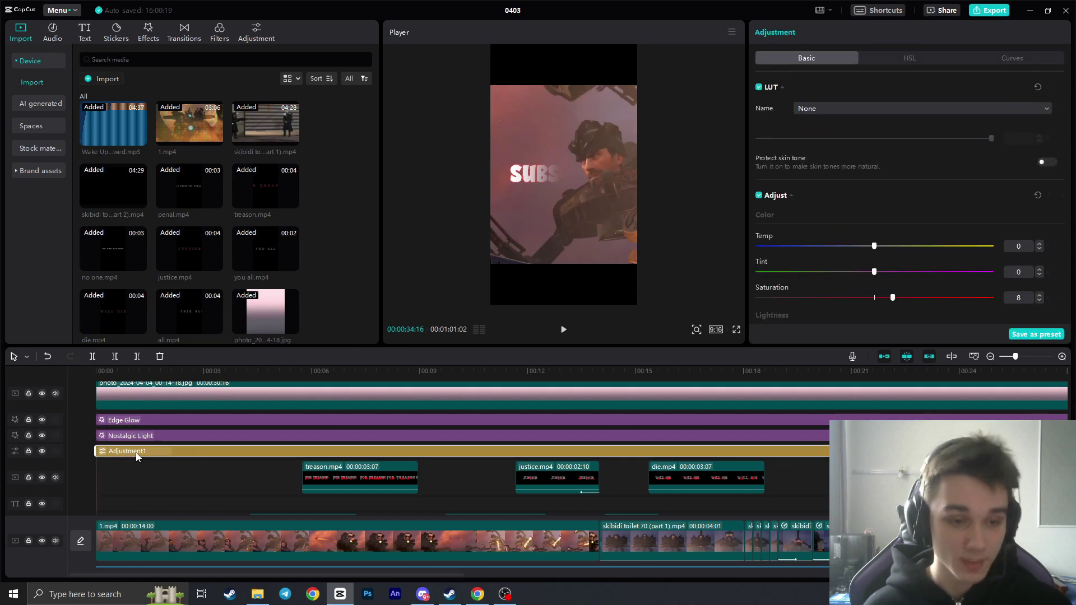
- Add a custom adjustment layer above the copied 1.mp4 clip and stretch it to the end of that clip
left_click_drag(431, 575, 754, 580)
scroll(470, 492, "down", 2)
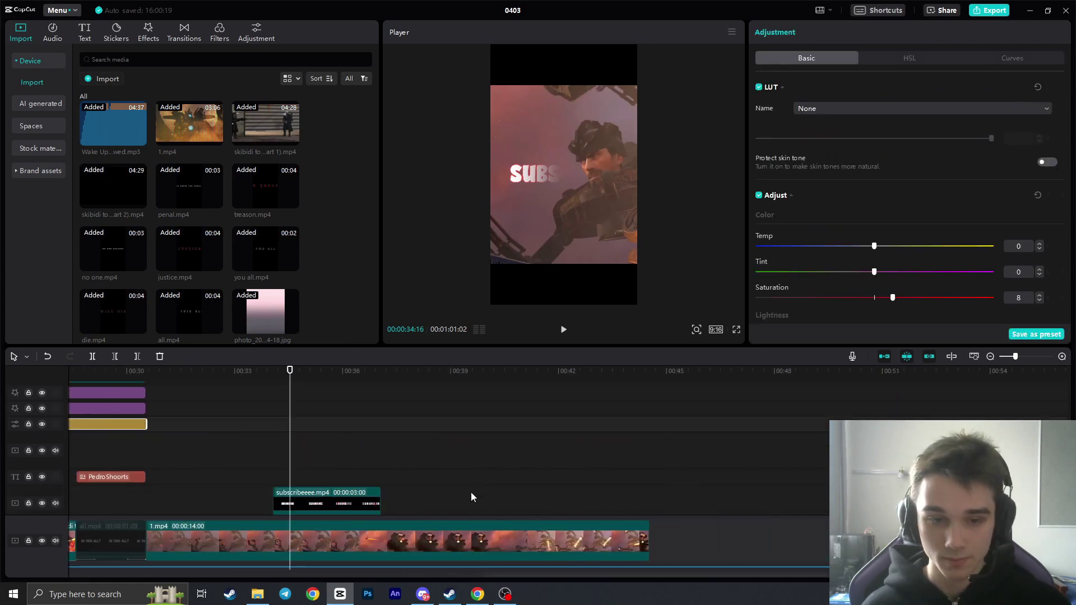
left_click(253, 34)
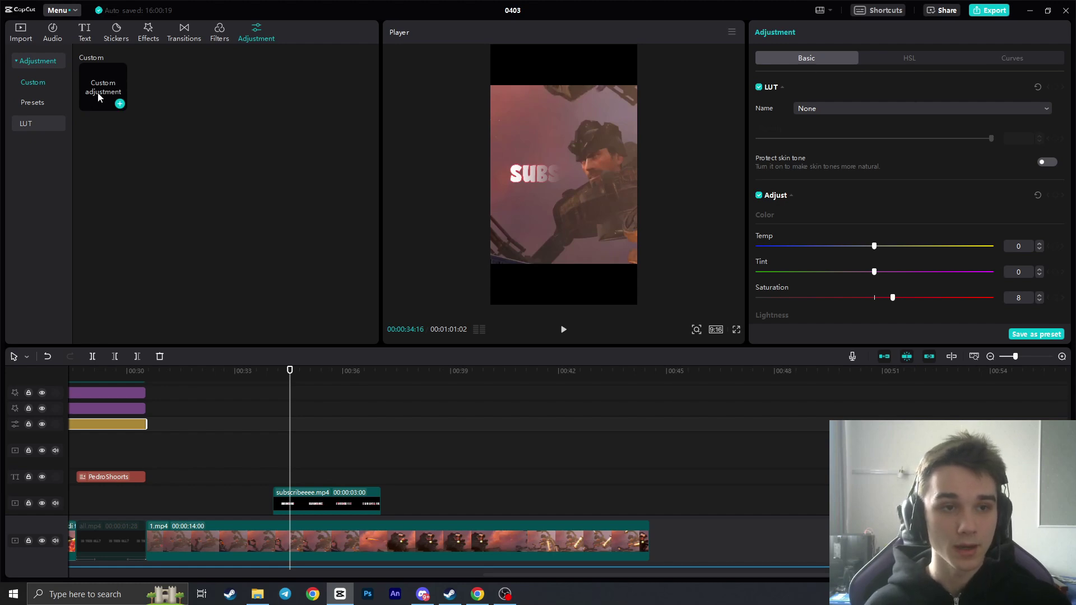
left_click_drag(98, 97, 185, 426)
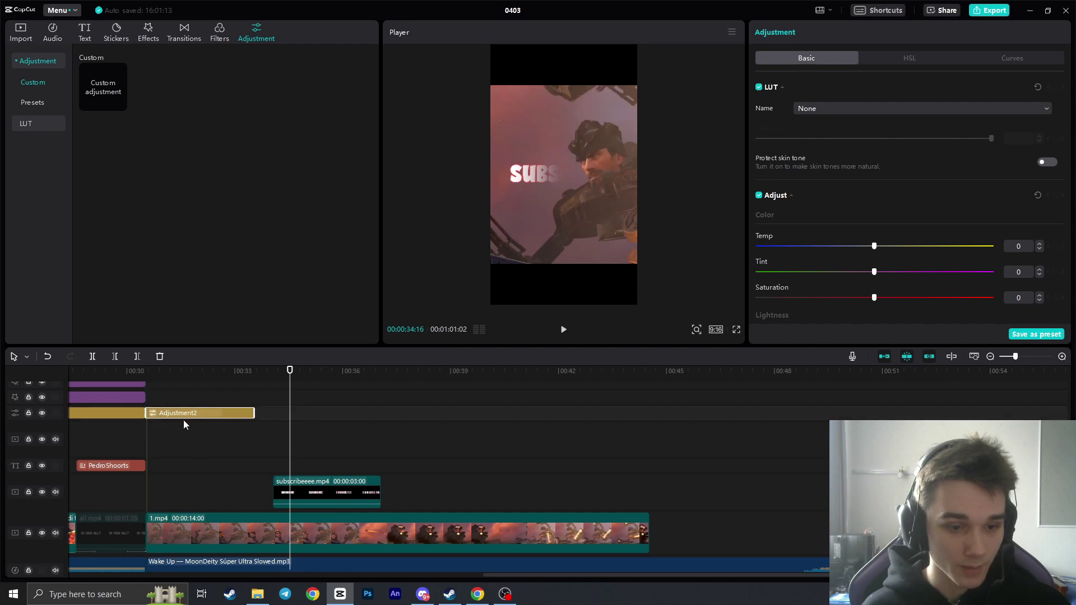
left_click_drag(259, 414, 650, 414)
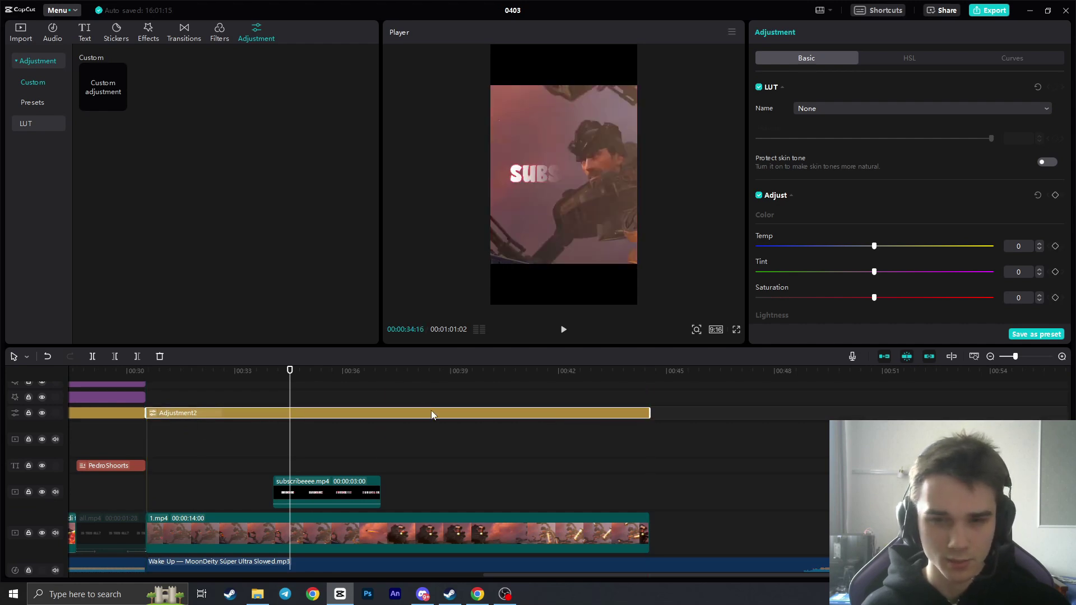
scroll(241, 381, "down", 1)
left_click(215, 370)
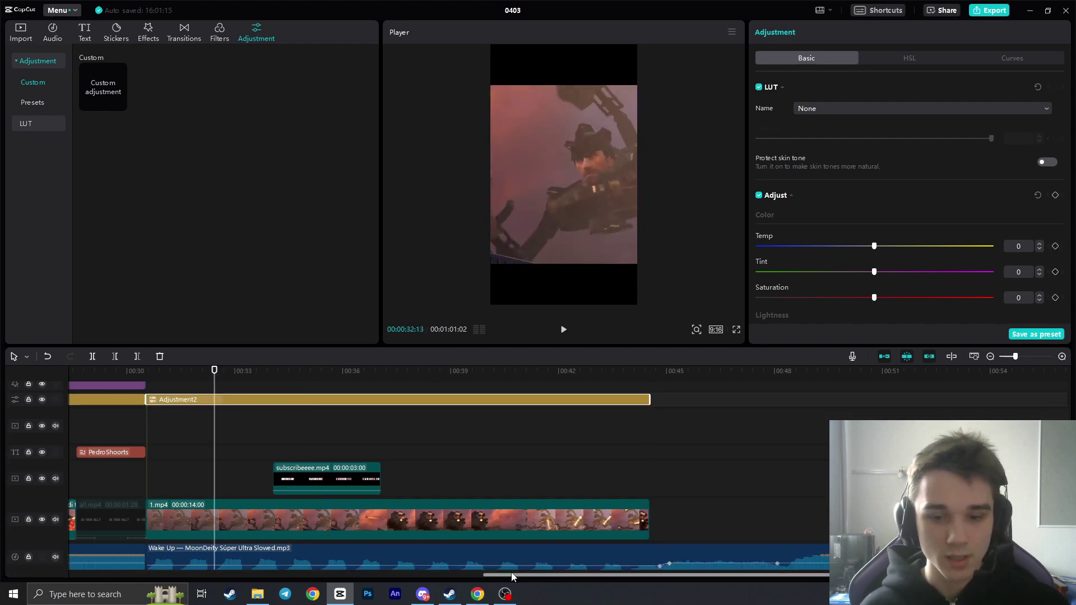
- Select the Adjustment1 layer near 28 seconds and examine its color, lightness and effects settings
left_click_drag(507, 576, 399, 577)
left_click(383, 399)
left_click(388, 372)
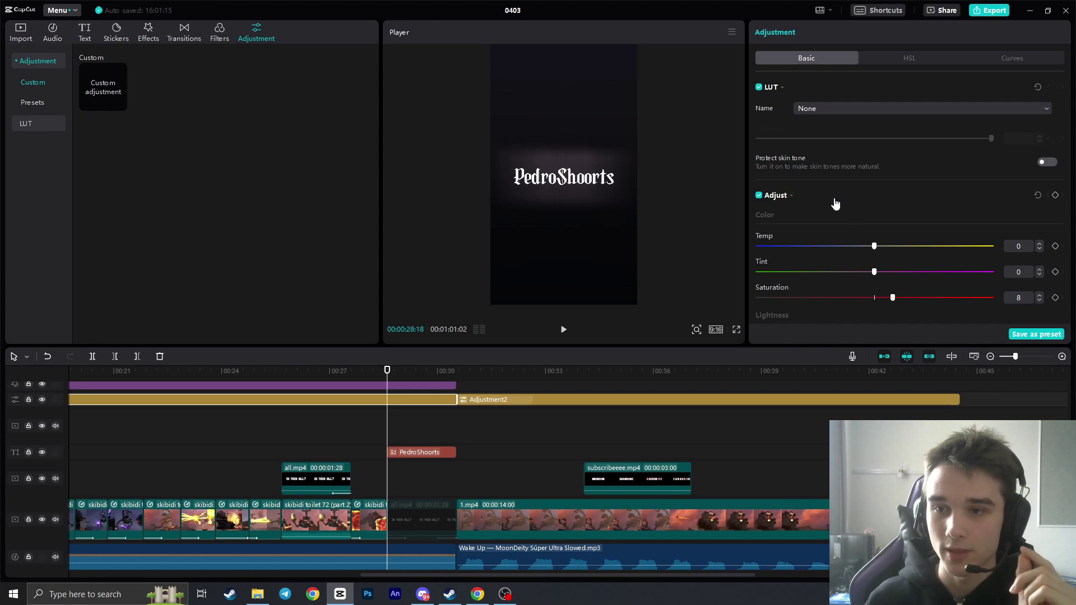
scroll(834, 201, "down", 1)
scroll(875, 200, "down", 1)
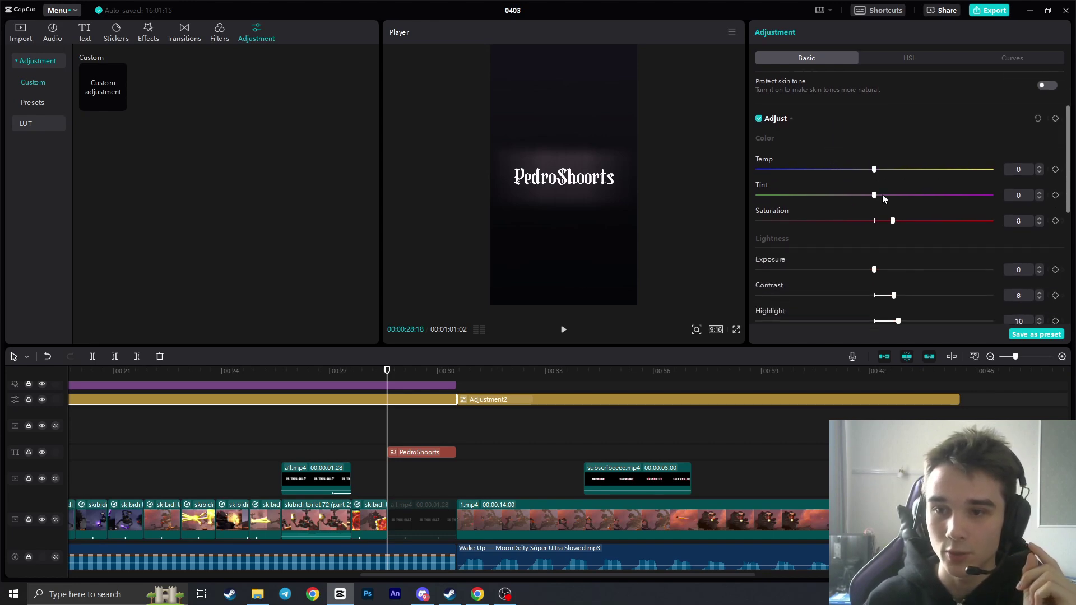
scroll(869, 209, "up", 2)
scroll(869, 213, "down", 1)
scroll(869, 216, "down", 1)
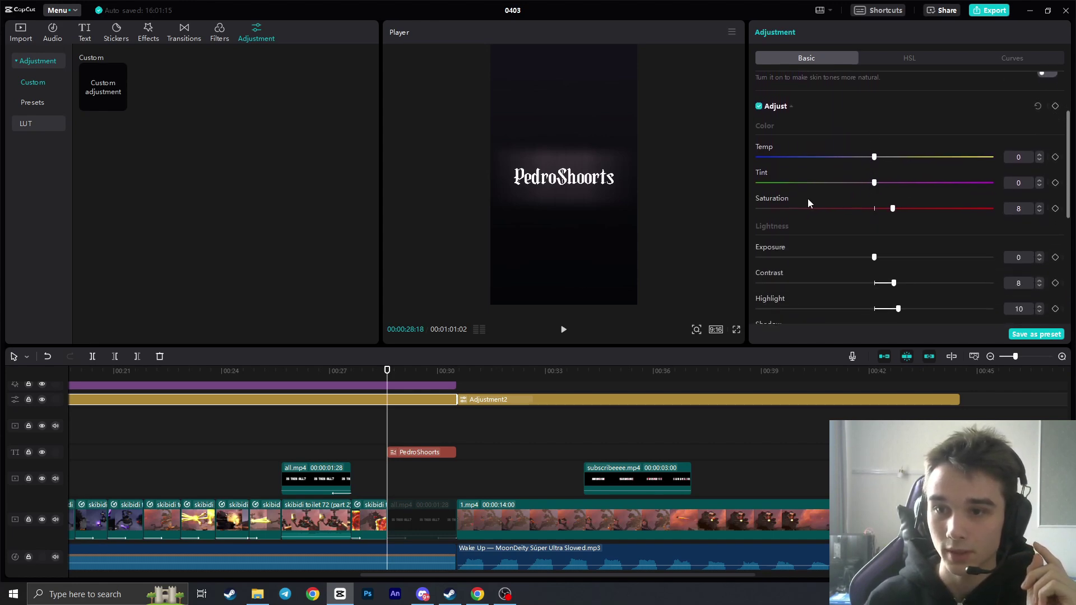
scroll(965, 223, "down", 2)
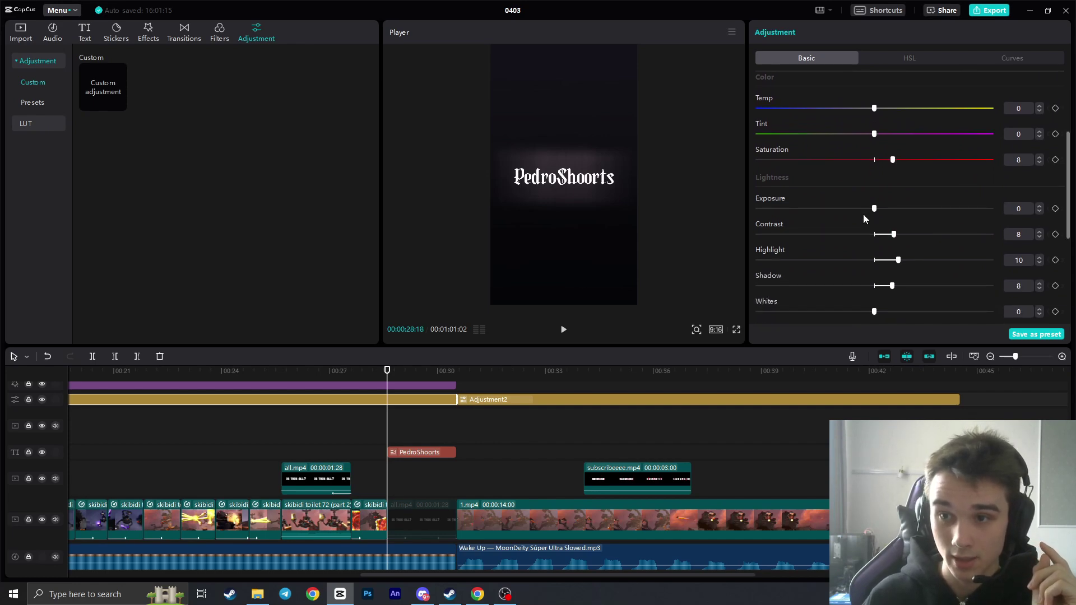
scroll(866, 212, "down", 1)
scroll(867, 214, "down", 1)
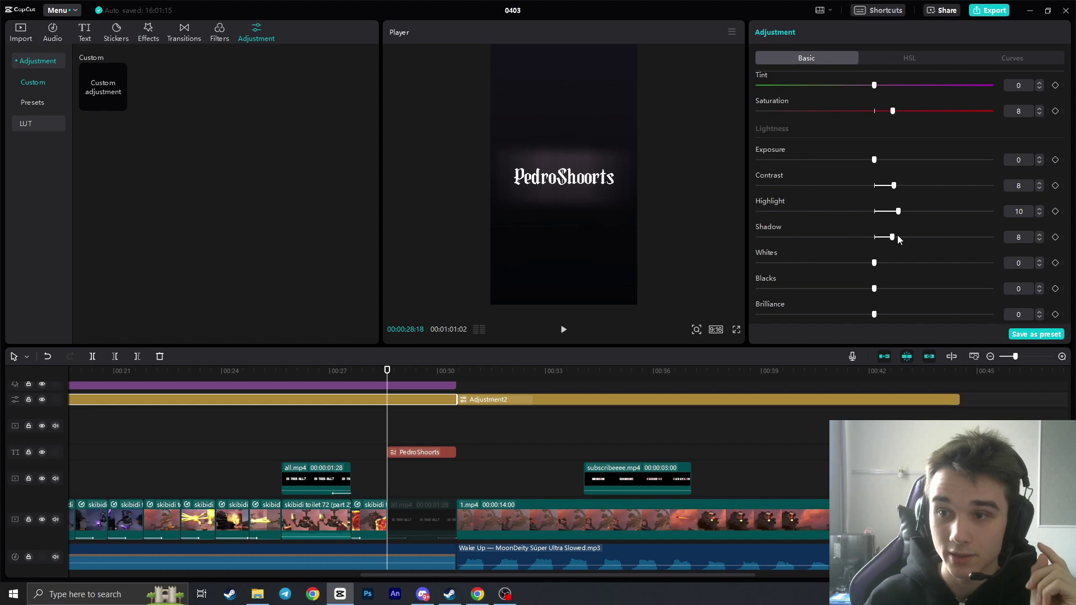
scroll(855, 229, "down", 2)
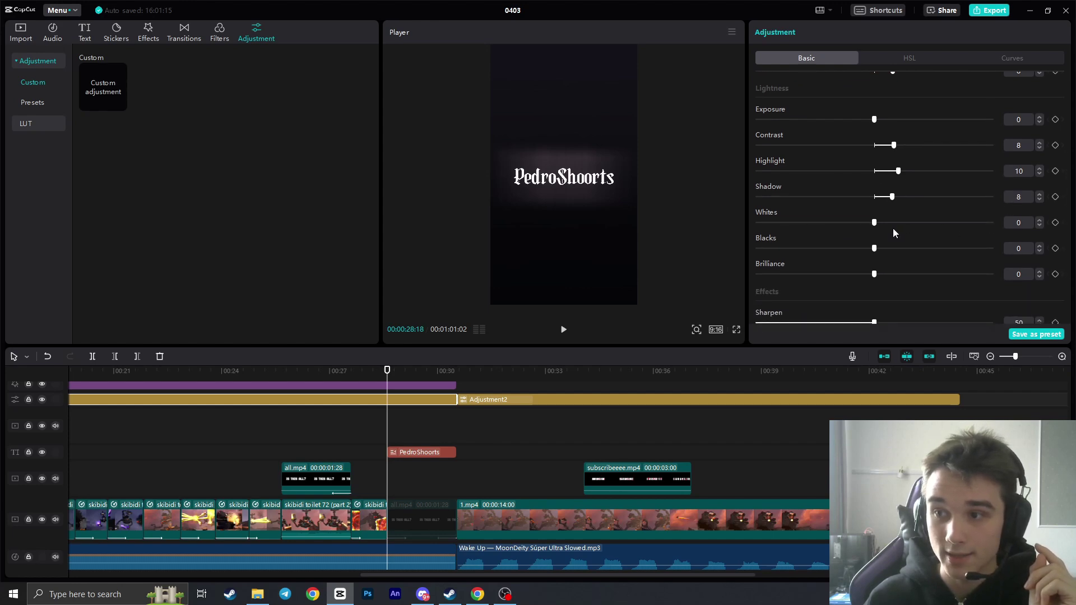
scroll(883, 260, "down", 5)
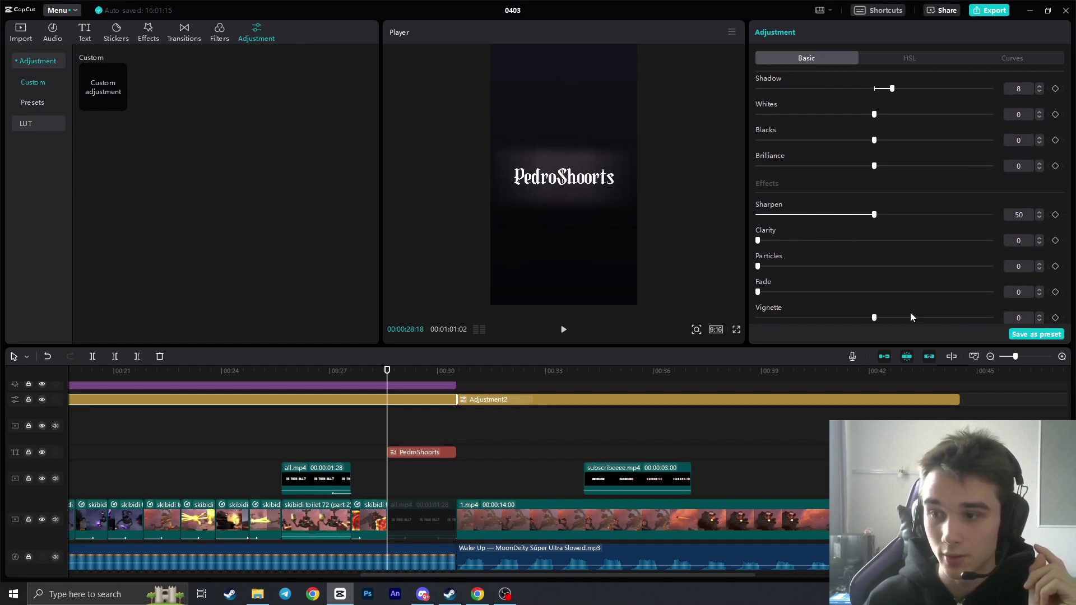
- Delete the new adjustment layer and extend Adjustment1 to the end of the copied 1.mp4 clip
left_click_drag(503, 376, 960, 401)
left_click(504, 400)
key("Delete")
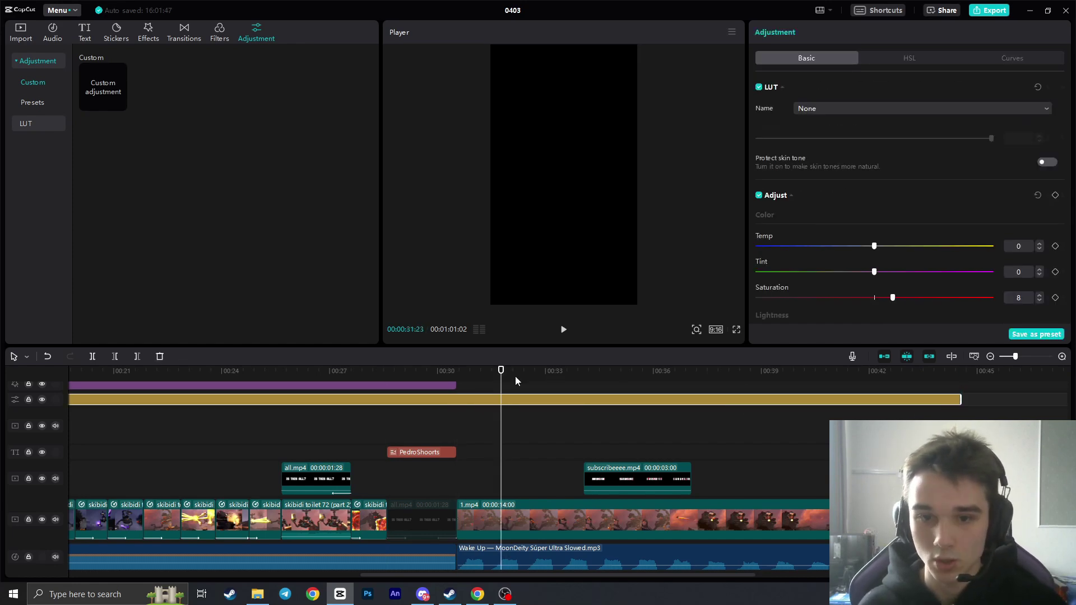
mouse_move(516, 381)
left_mouse_down()
mouse_move(492, 375)
mouse_move(552, 376)
mouse_move(507, 375)
left_mouse_up()
- Add the Edge Glow lens effect above the copied 1.mp4 clip, extend it to the clip's end and preview it
scroll(451, 463, "up", 2)
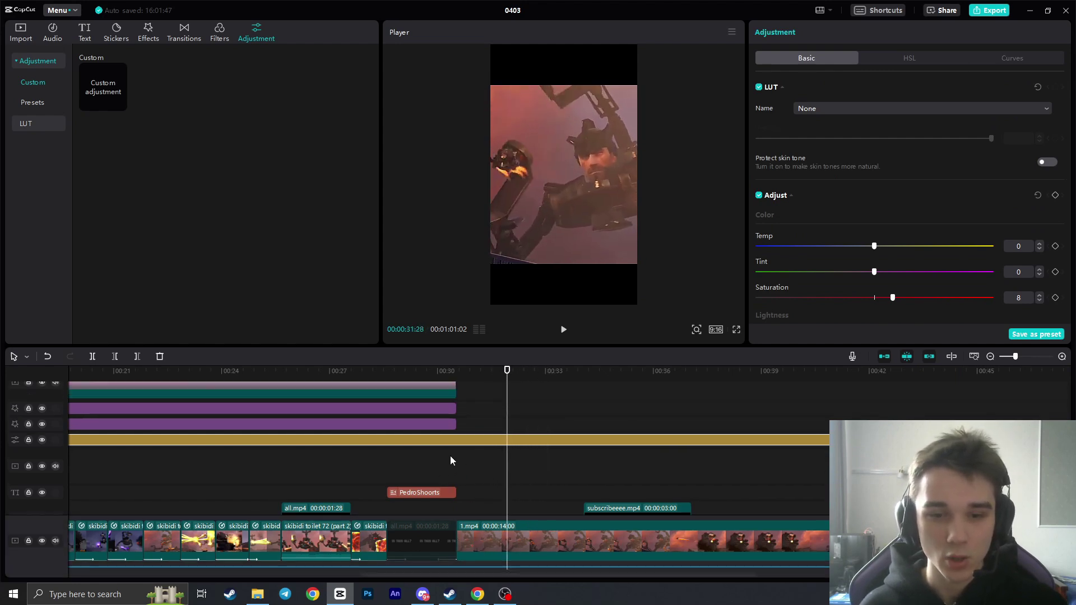
left_click_drag(515, 574, 175, 551)
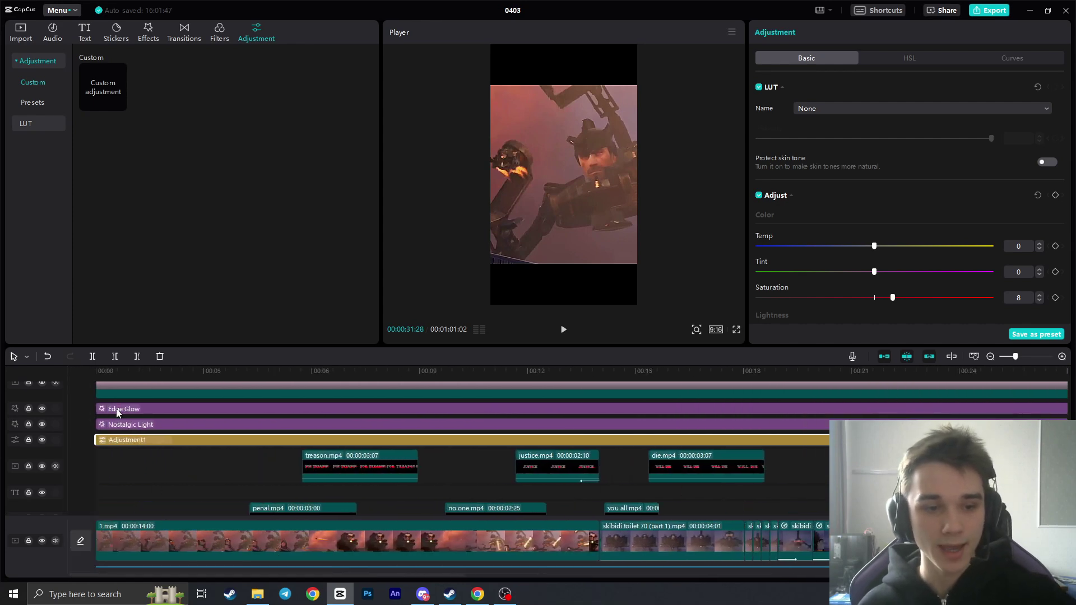
left_click_drag(375, 575, 690, 572)
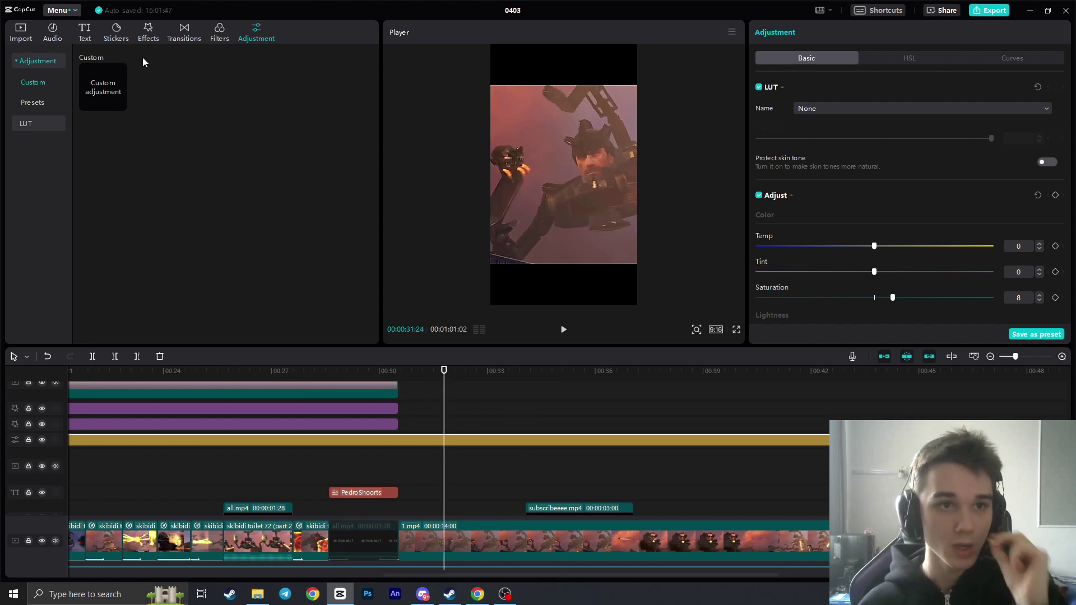
left_click(149, 34)
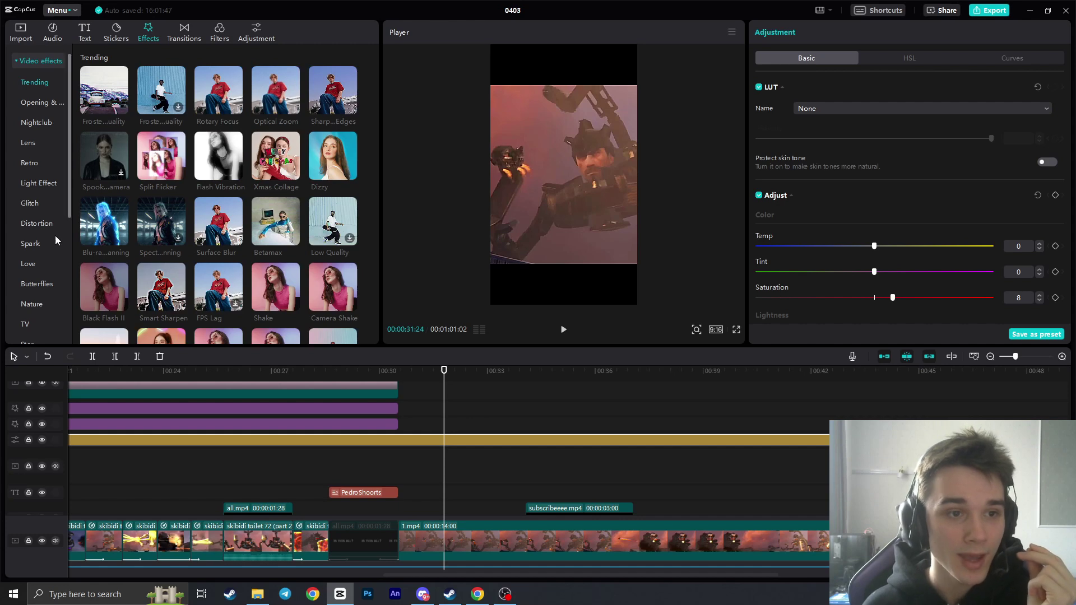
left_click(37, 187)
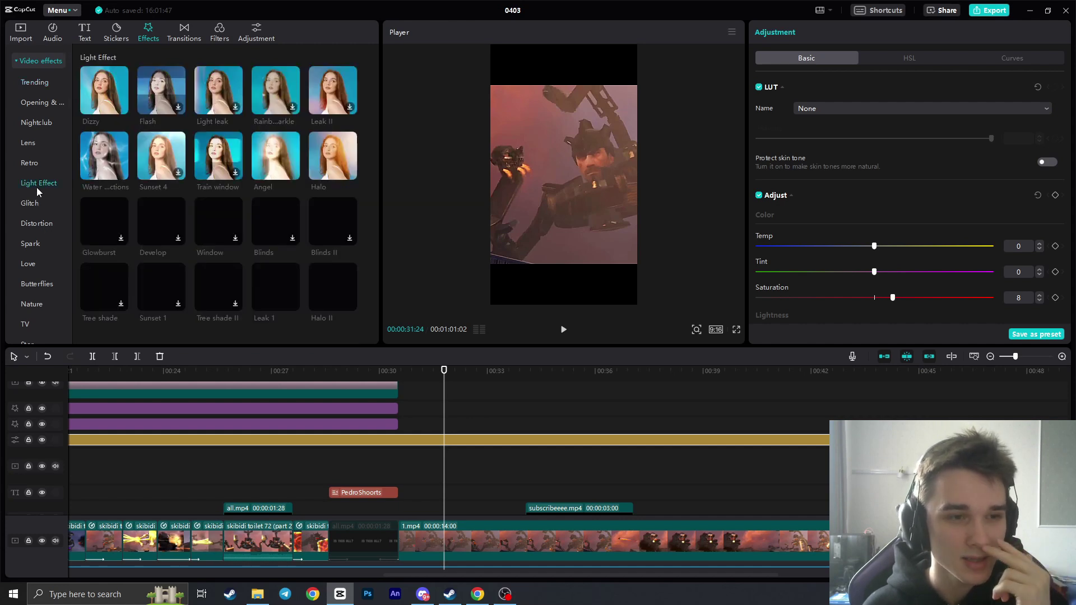
left_click(29, 168)
left_click(33, 144)
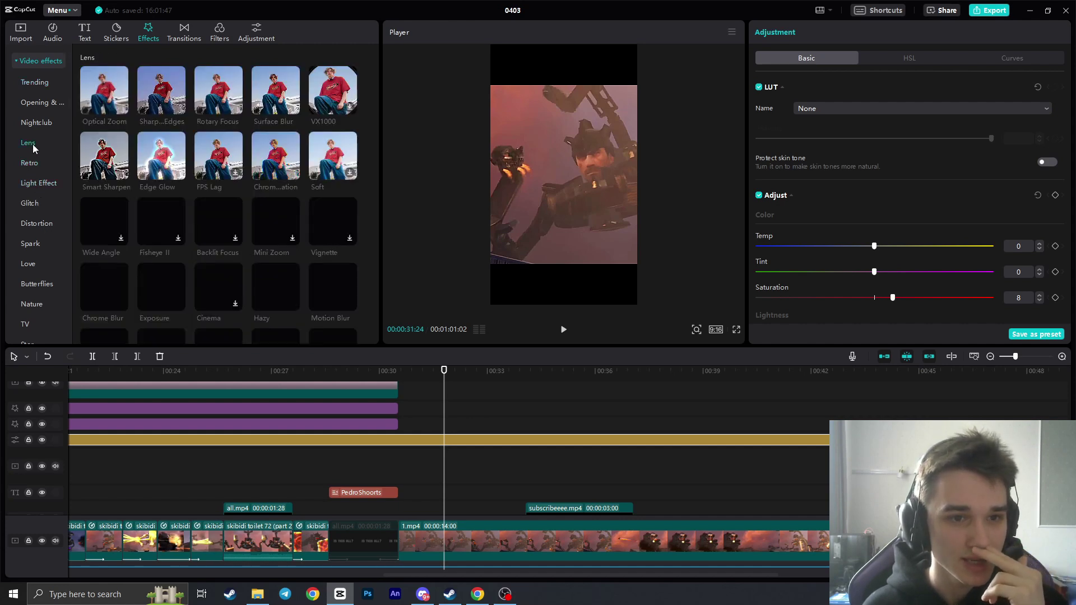
left_click_drag(159, 163, 430, 427)
left_click_drag(507, 424, 902, 424)
left_click(564, 331)
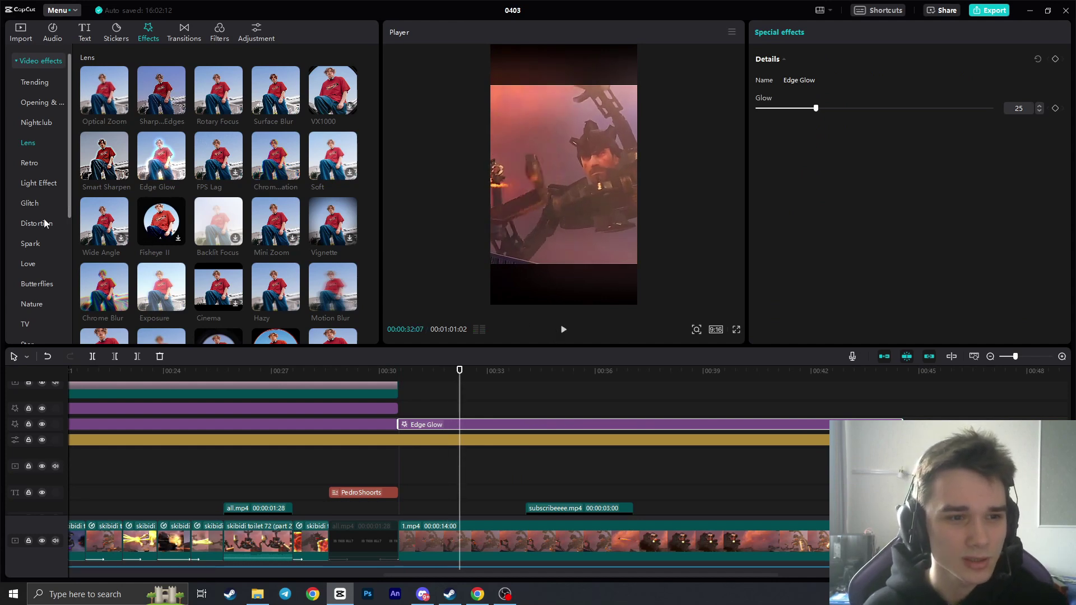
- Add the Nostalgic Light retro effect above Edge Glow and extend it to the end of the copied 1.mp4 clip
left_click(45, 284)
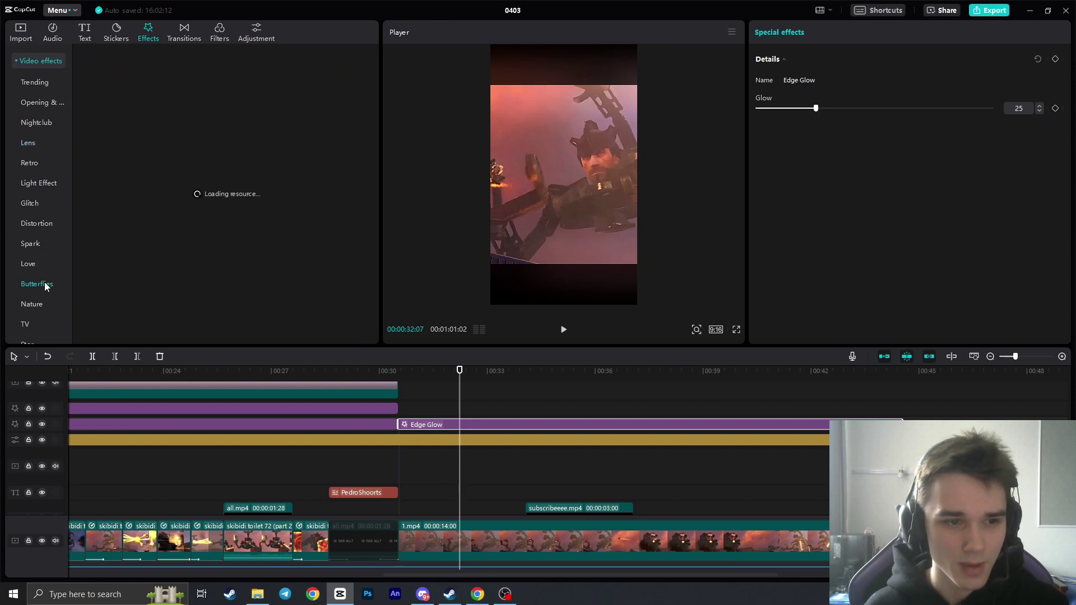
left_click(35, 269)
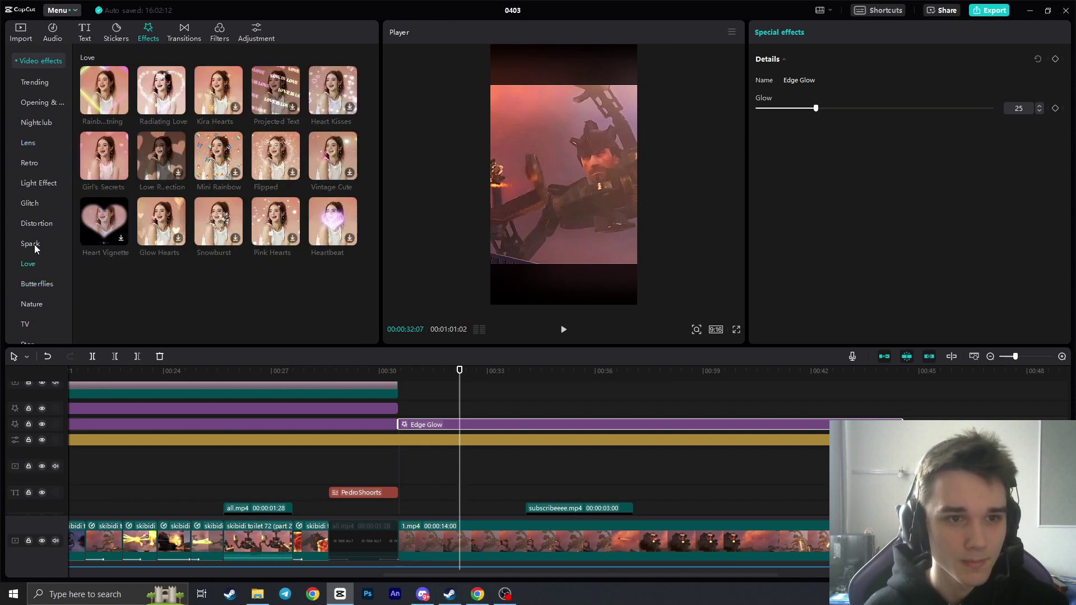
left_click(35, 247)
left_click(31, 163)
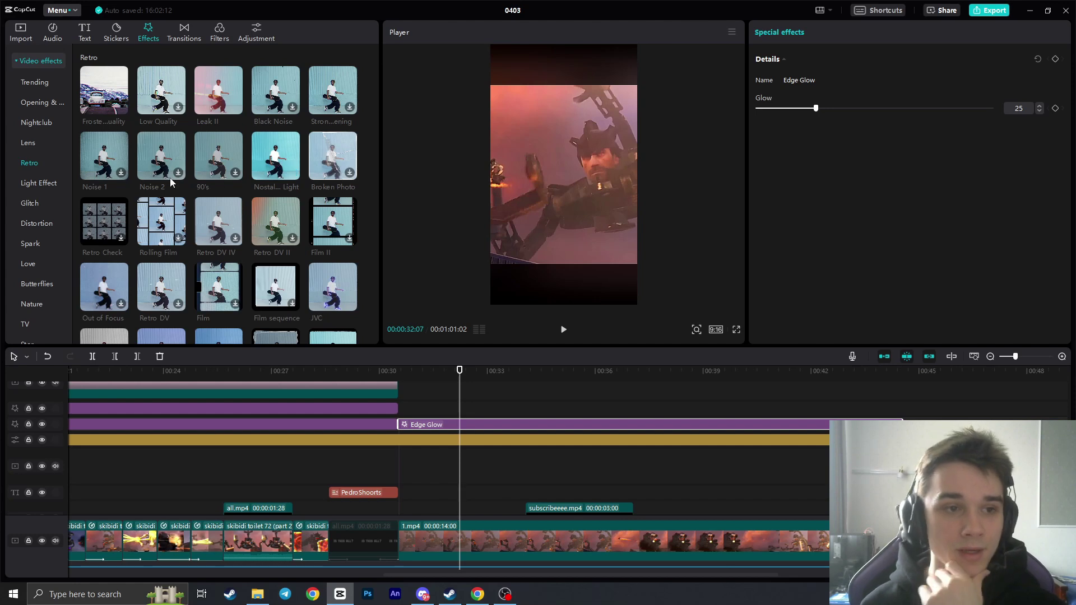
left_click_drag(279, 166, 902, 411)
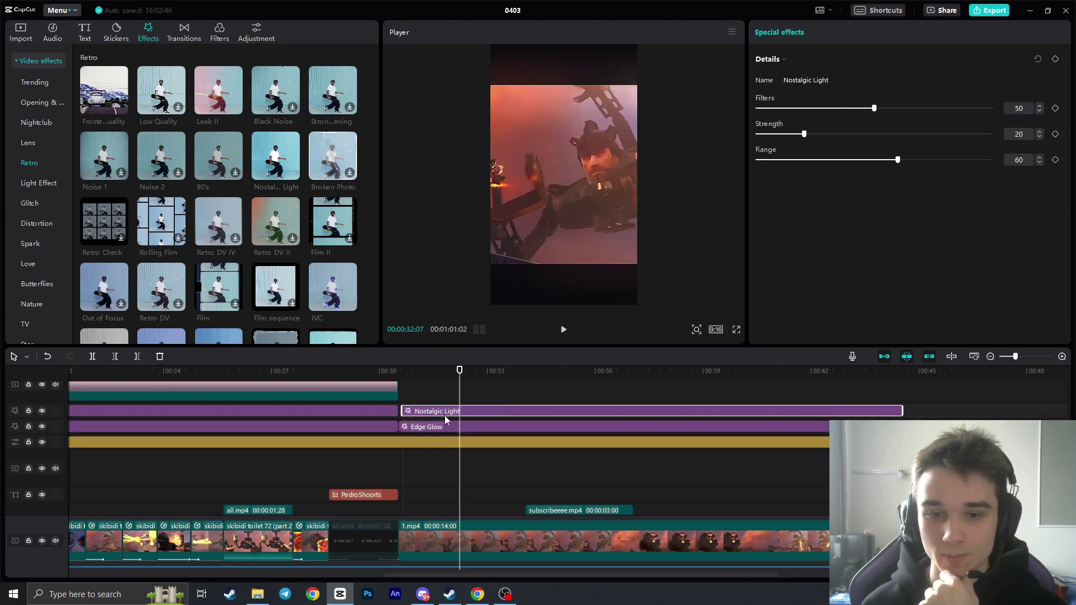
- Set the Nostalgic Light effect's Strength to 24 and play the copied clip from about 31 seconds
left_click(425, 374)
left_click(565, 330)
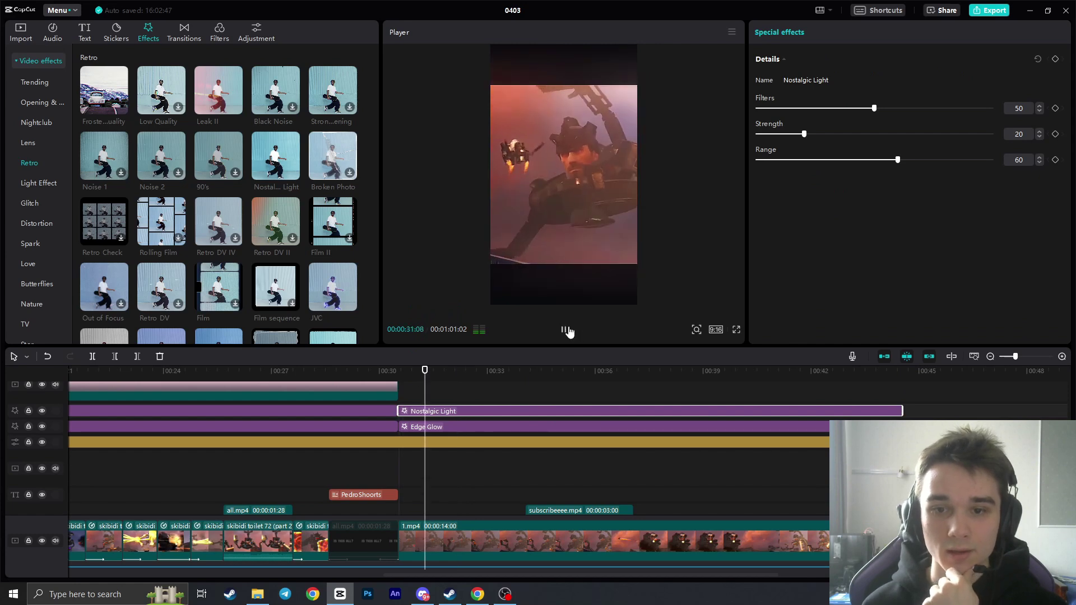
left_click(567, 331)
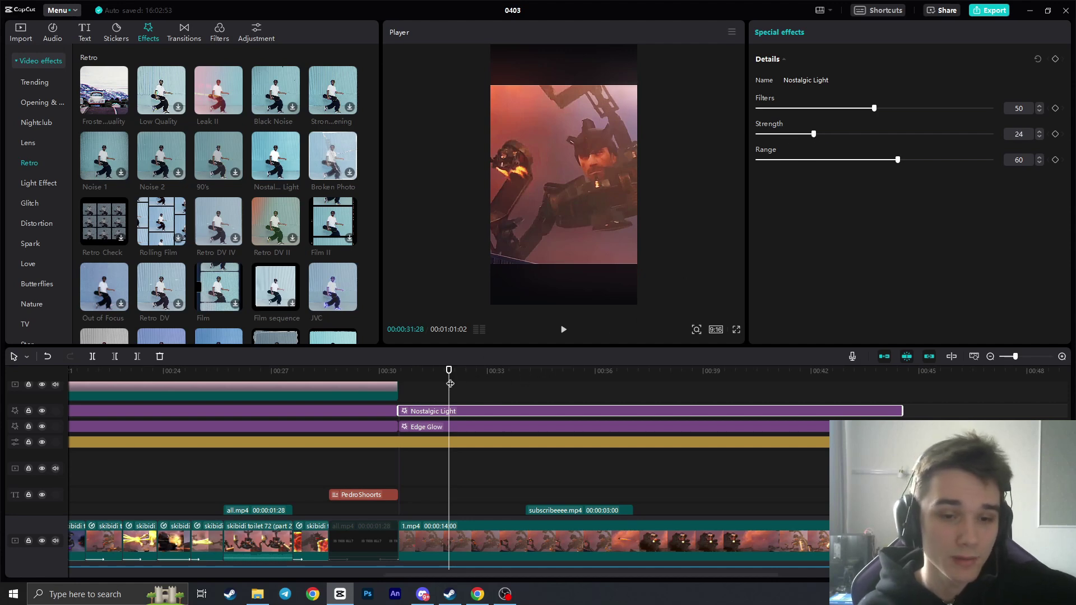
scroll(439, 401, "up", 1)
left_click(564, 329)
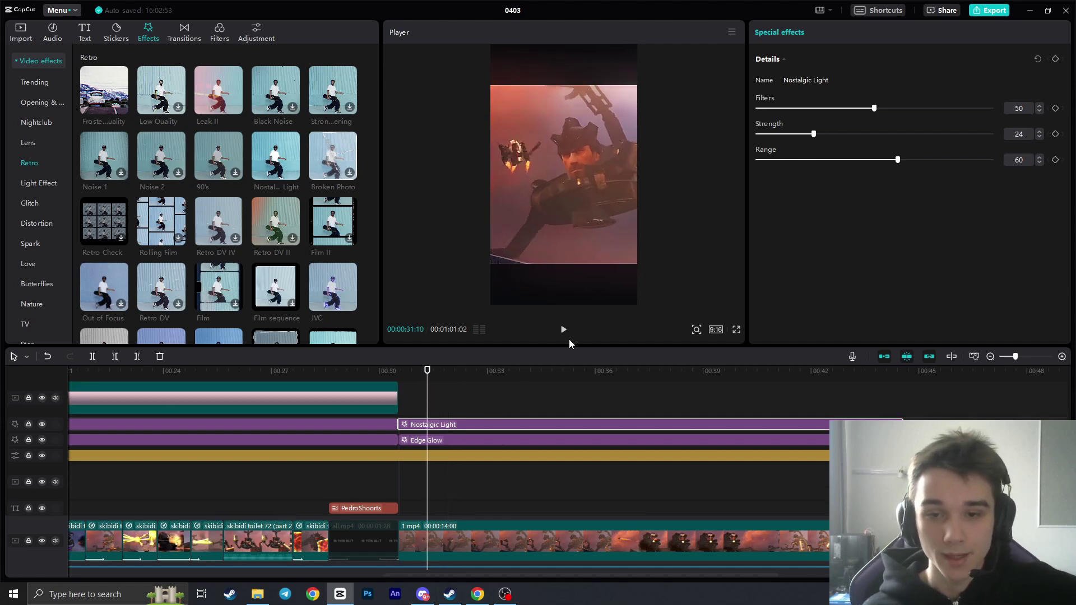
left_click(563, 330)
- Go to the footage around 18 seconds and select the skibidi toilet 70 (part 1).mp4 clip to inspect it
scroll(504, 402, "down", 3)
scroll(504, 401, "down", 1)
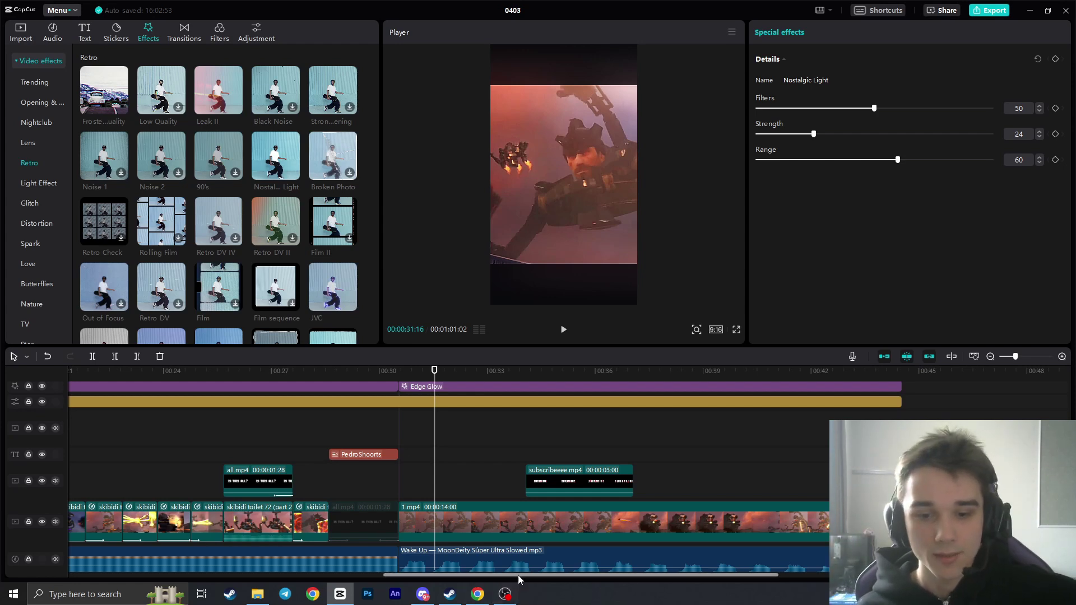
left_click_drag(493, 574, 359, 573)
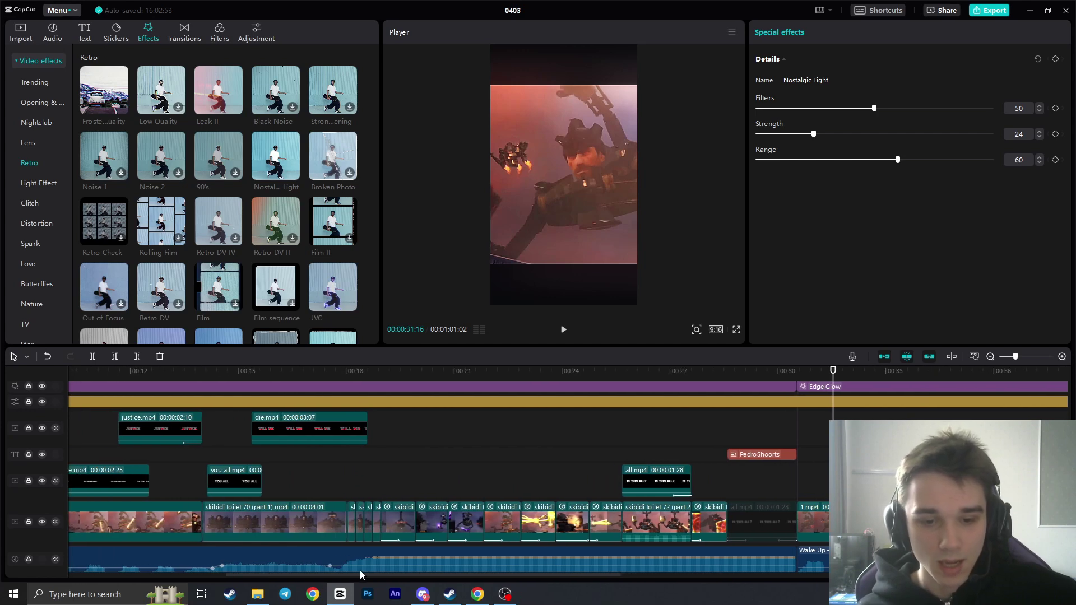
left_click(393, 504)
left_click_drag(393, 389, 371, 384)
left_click(307, 521)
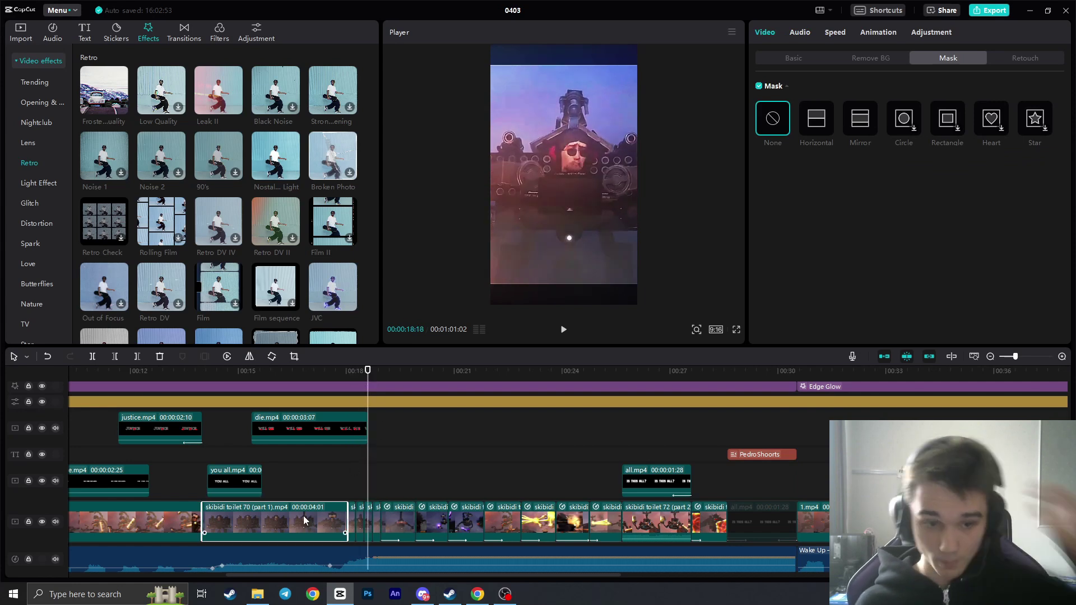
- Extend the adjustment layer, Edge Glow and Nostalgic Light to the end of the skibidi toilet 70 (part 1).mp4 clip after 1.mp4
left_click_drag(607, 576, 821, 576)
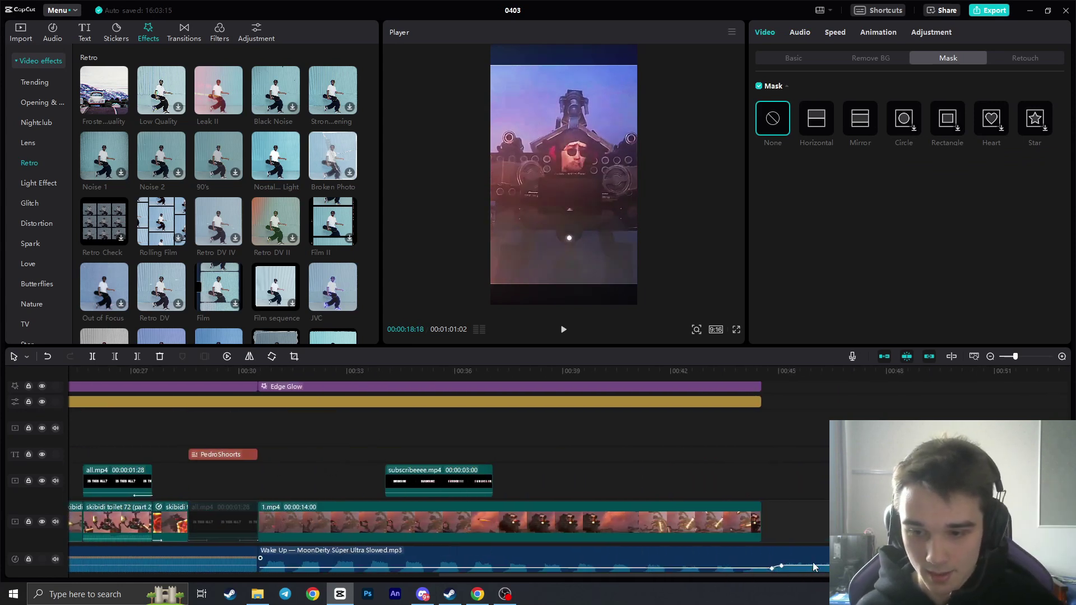
left_click(802, 552)
left_click_drag(760, 402, 906, 402)
left_click(744, 386)
scroll(751, 424, "up", 2)
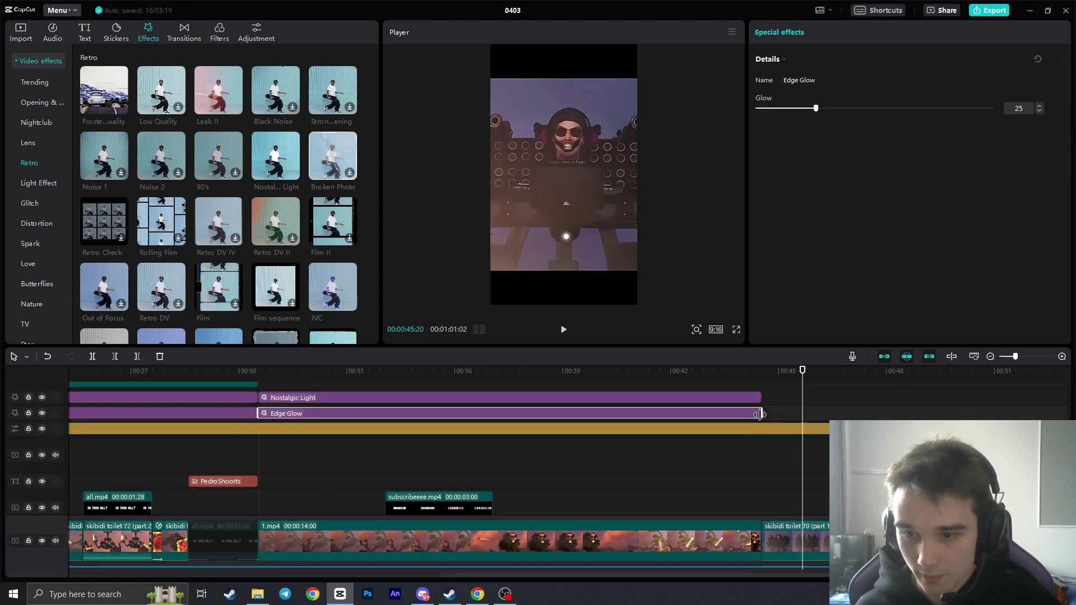
left_click_drag(761, 413, 906, 412)
left_click(761, 397)
left_click_drag(762, 395, 906, 395)
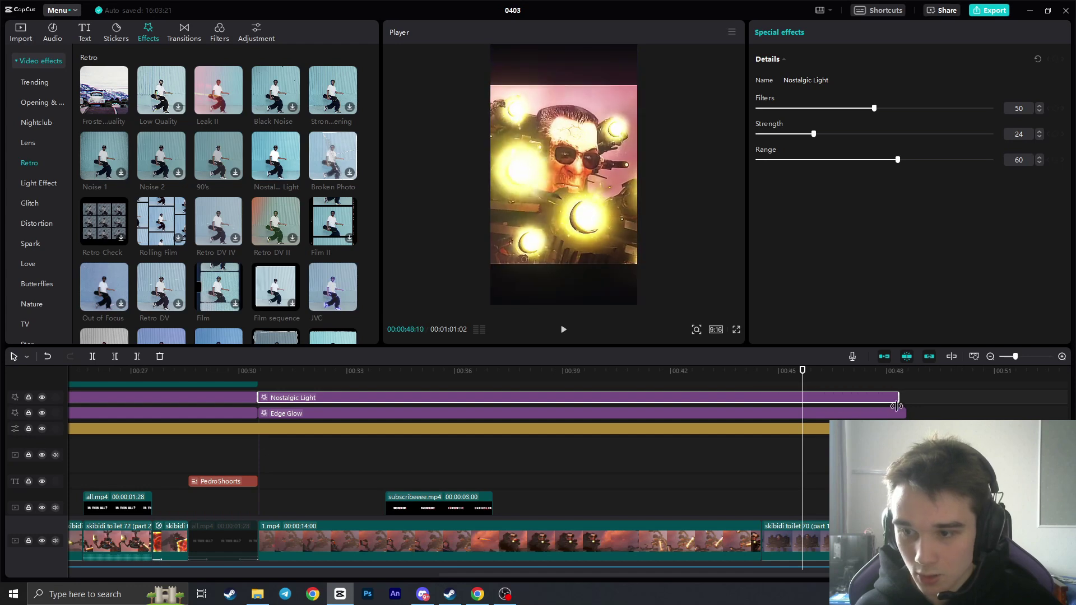
- Play the music from the end of the last video clip at 00:00:48:17 to locate the beat
scroll(746, 560, "down", 3)
left_click_drag(747, 578, 912, 578)
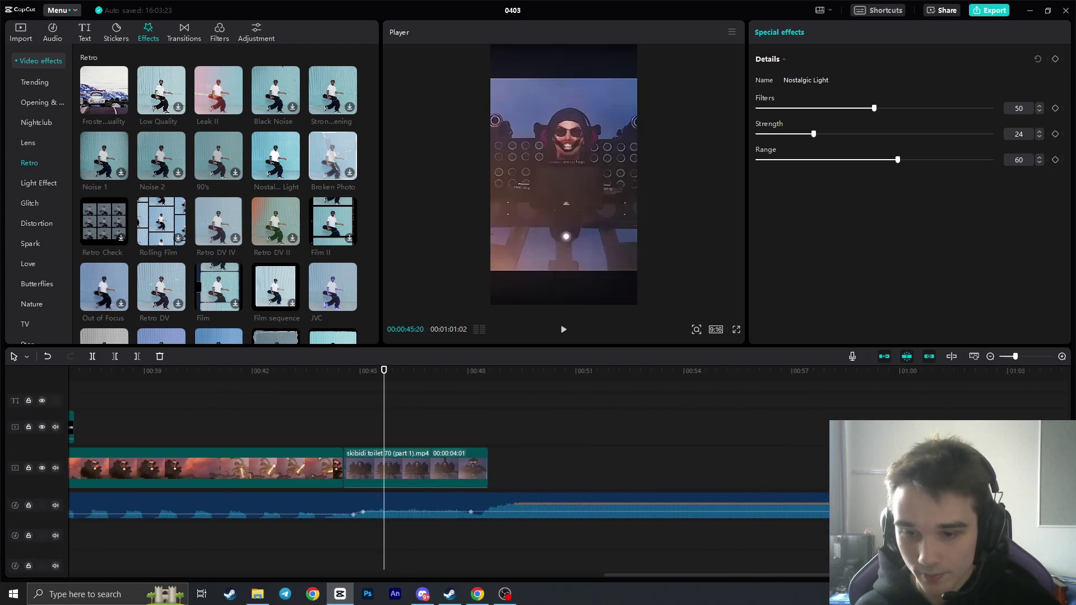
left_click(489, 380)
scroll(492, 472, "up", 3)
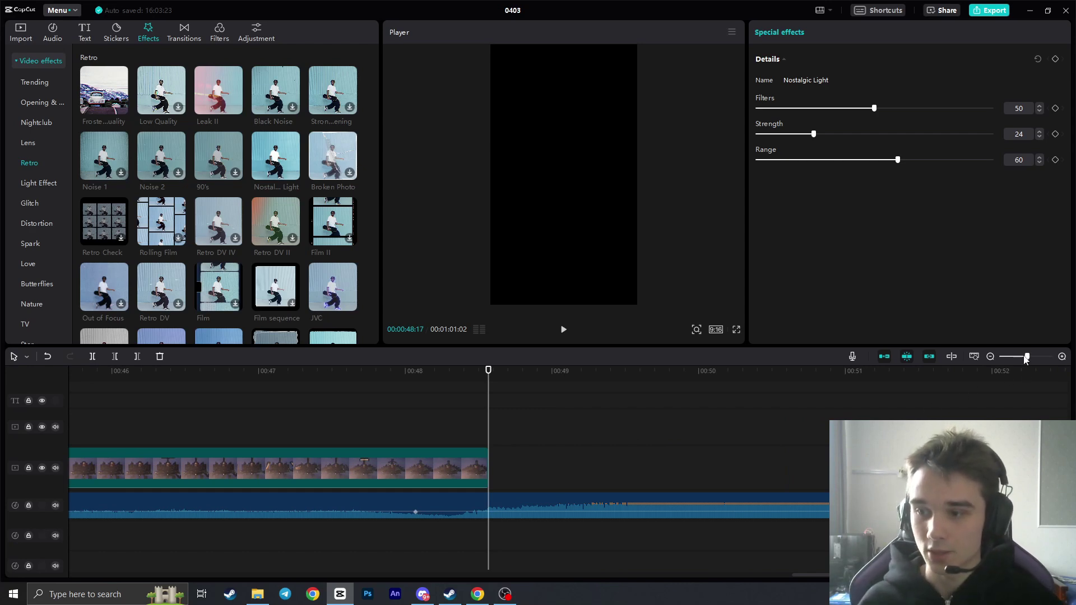
left_click_drag(1026, 357, 1032, 357)
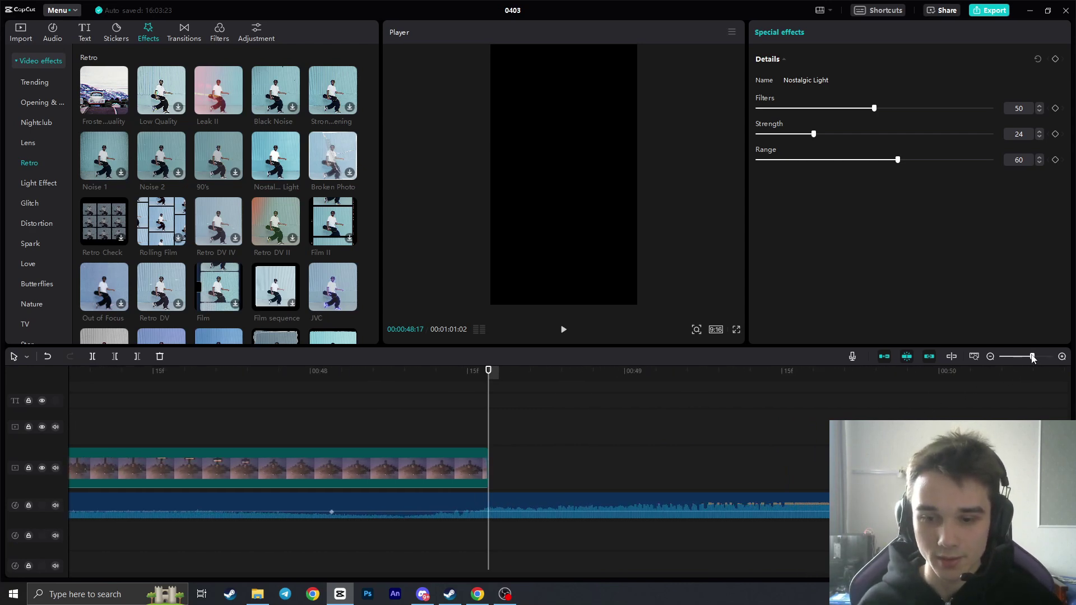
left_click(563, 329)
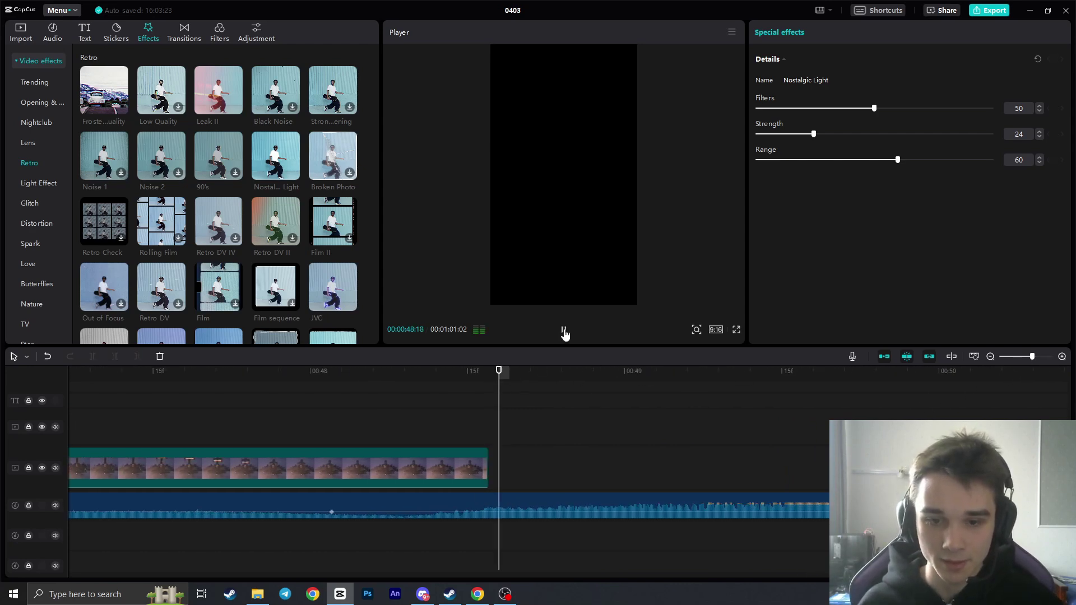
left_click(493, 374)
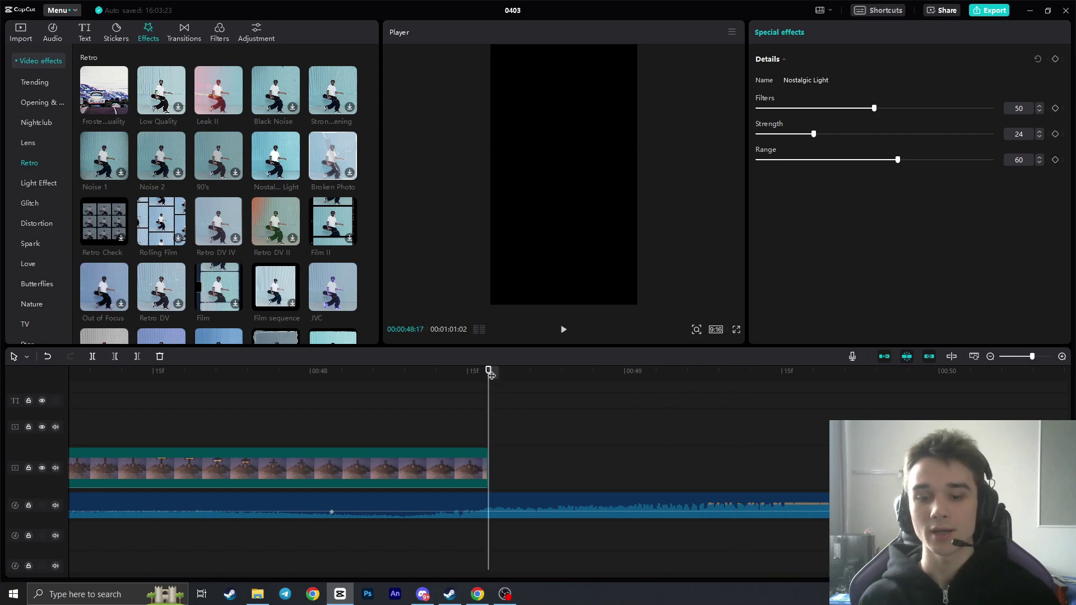
left_click(563, 331)
key("space")
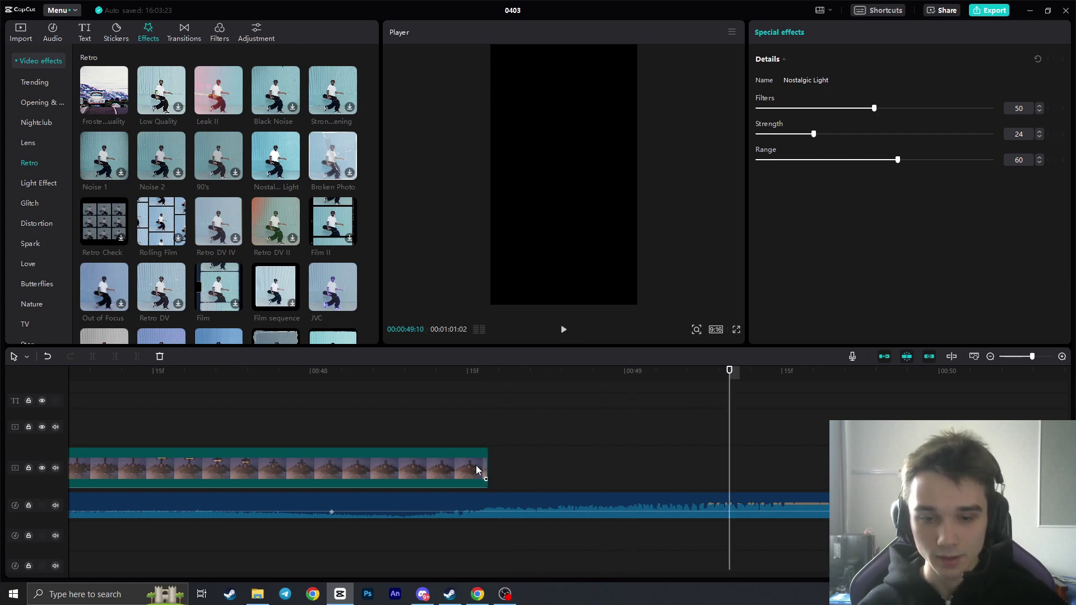
scroll(475, 465, "down", 5)
scroll(531, 478, "down", 1)
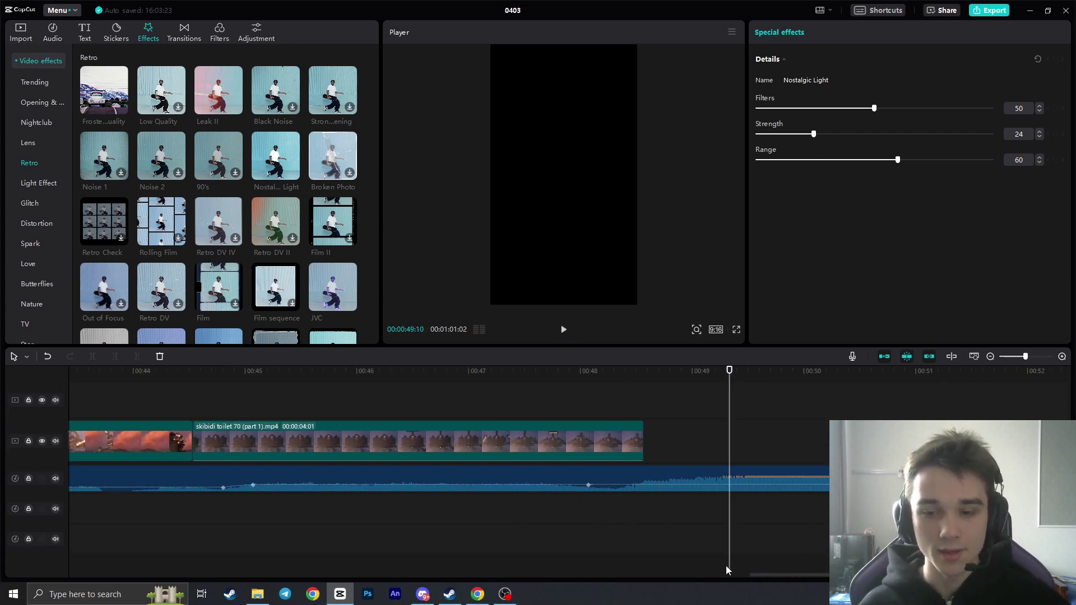
- Go back to the footage around 18 seconds and inspect the short clips following skibidi toilet 70 (part 1).mp4
left_click_drag(758, 575, 520, 523)
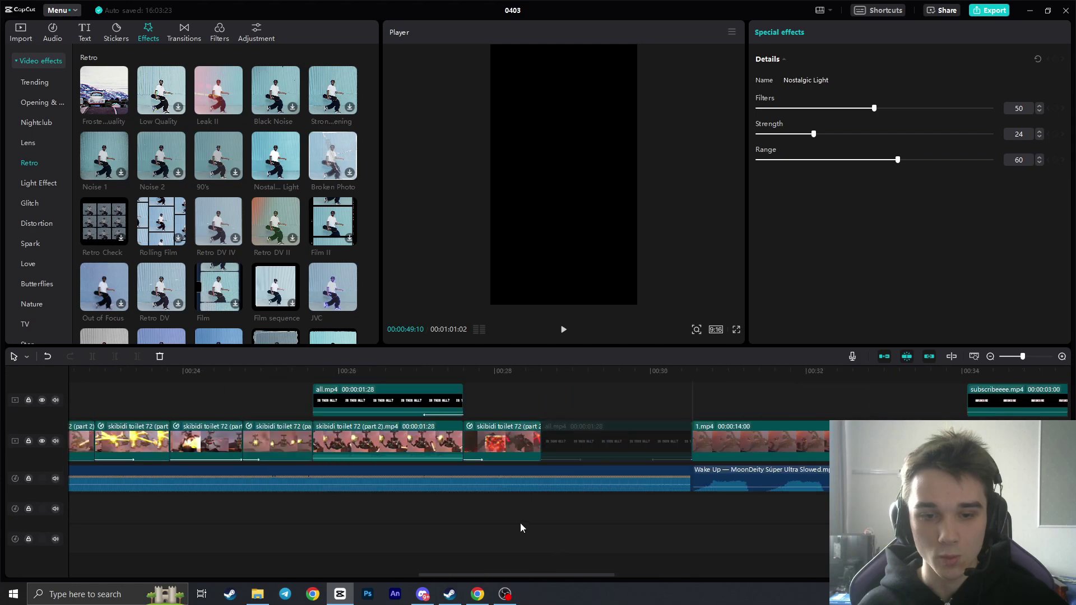
scroll(323, 467, "up", 3)
scroll(321, 467, "down", 1)
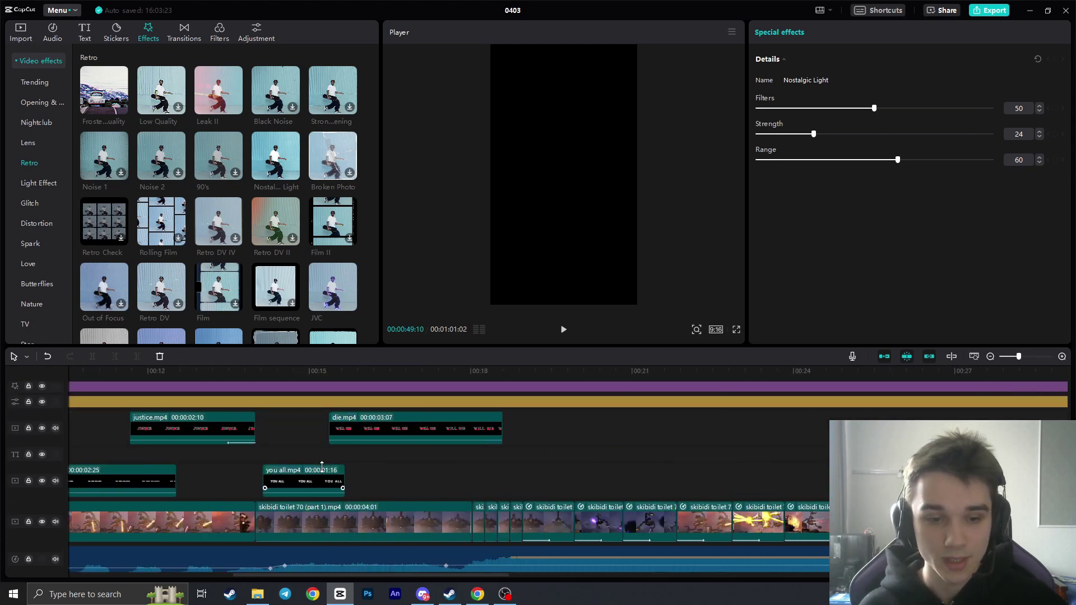
left_click(478, 512)
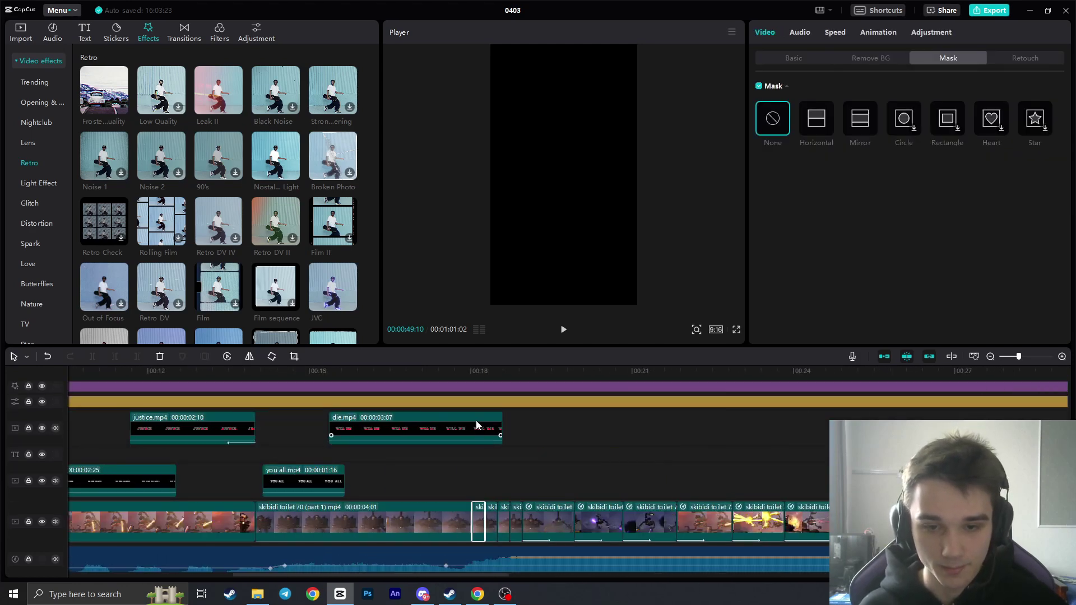
left_click_drag(494, 370, 460, 370)
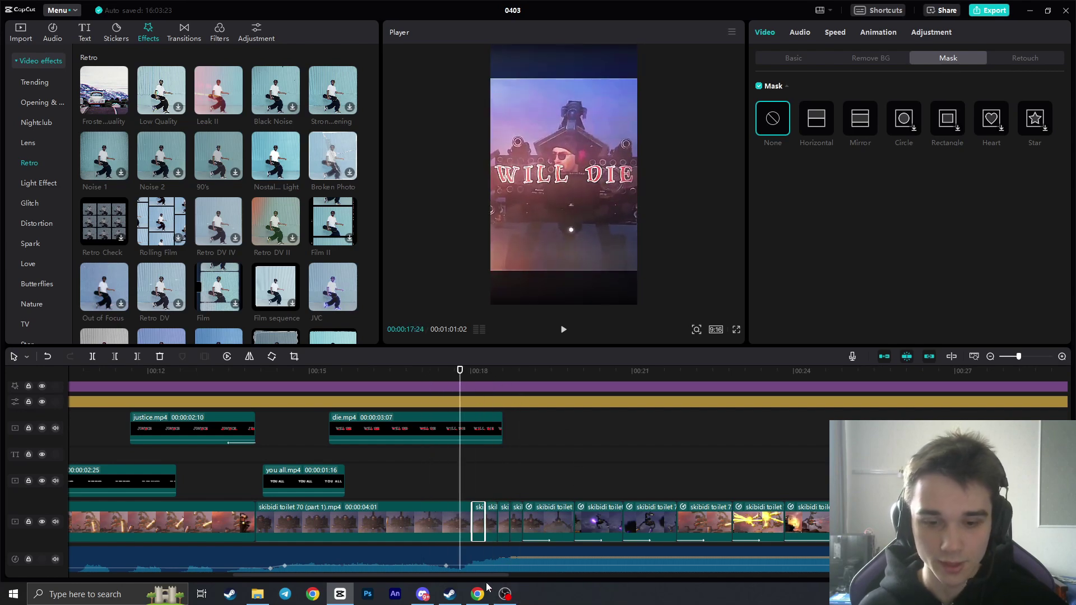
- Lengthen the last skibidi toilet 70 (part 1).mp4 clip on the timeline to 00:00:04:24, past the 00:00:48:17 mark
left_click_drag(488, 573, 909, 575)
left_click(588, 371)
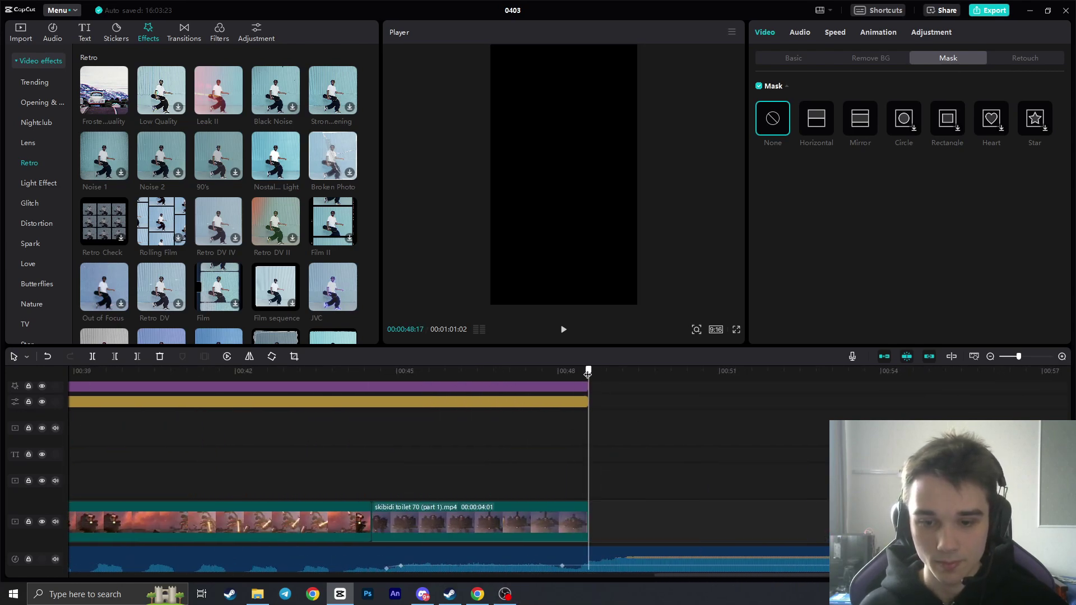
scroll(607, 540, "up", 2, "ctrl")
left_click(591, 521)
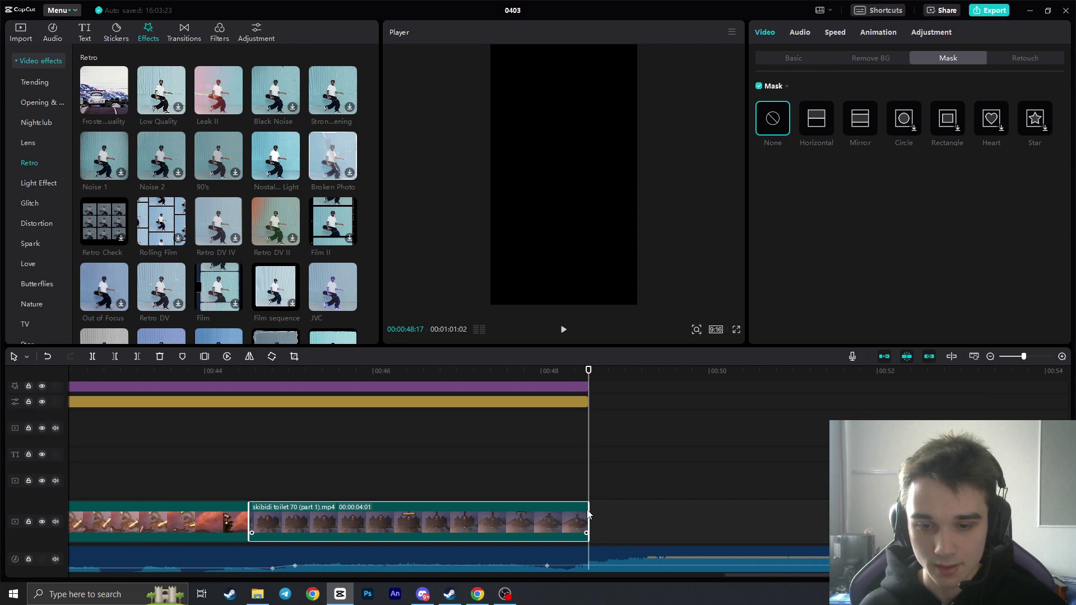
left_click_drag(588, 514, 654, 514)
scroll(607, 483, "up", 2, "ctrl")
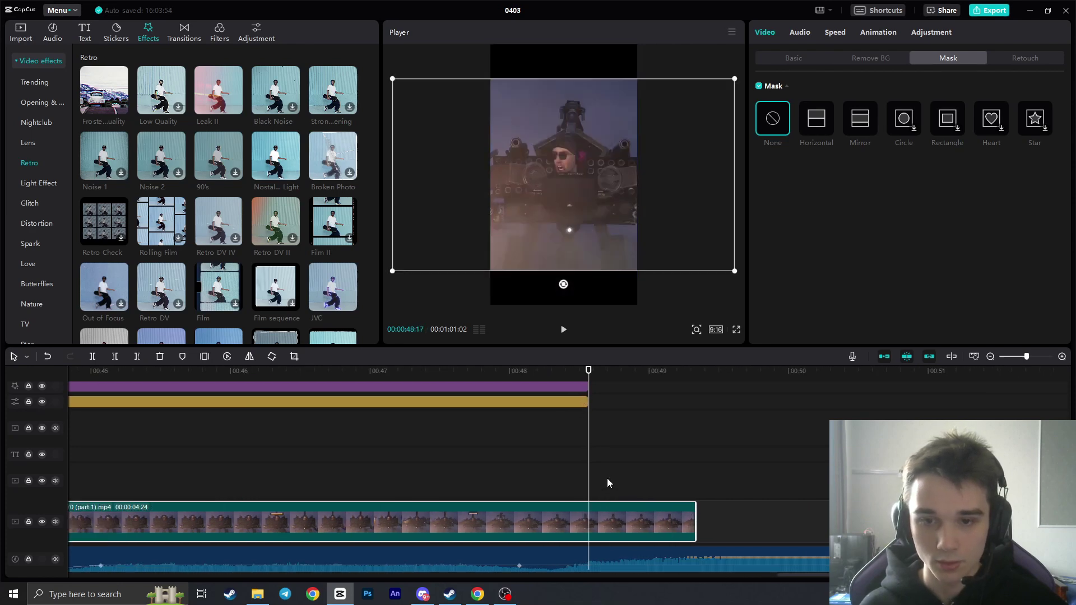
- Split the lengthened clip on the beat at 00:00:48:17 and scale its second piece up slightly in the frame
left_click(563, 331)
left_click(563, 330)
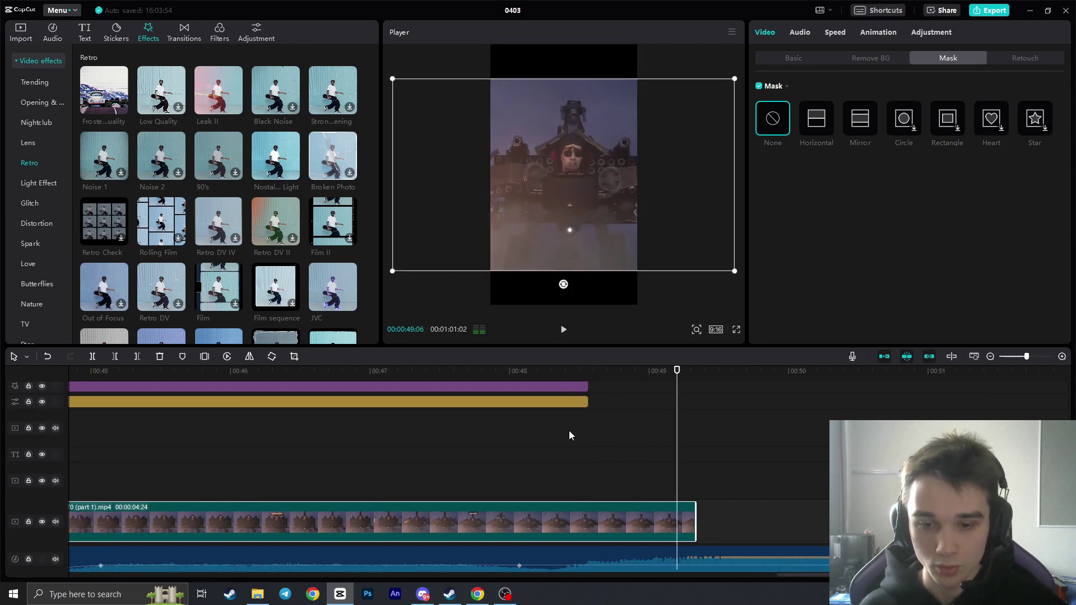
left_click(588, 369)
scroll(610, 526, "up", 2, "ctrl")
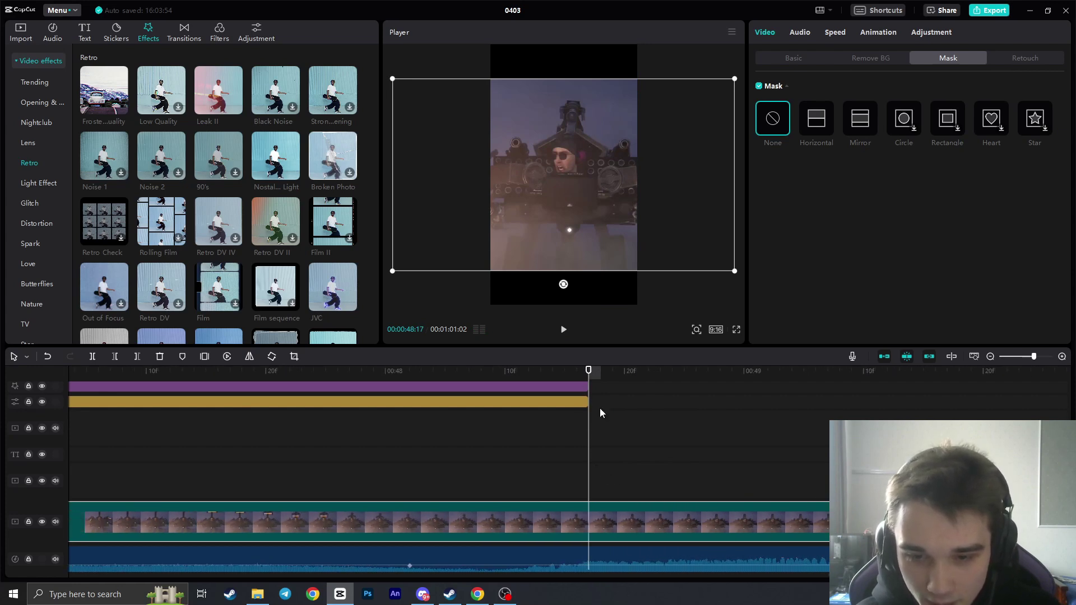
left_click(563, 329)
left_click(590, 369)
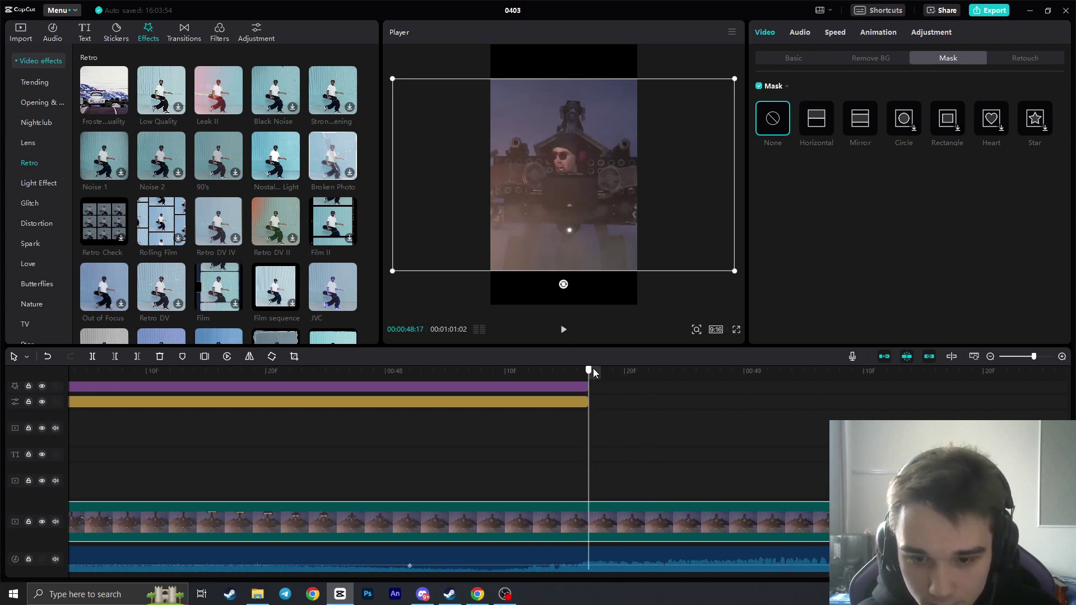
left_click(96, 355)
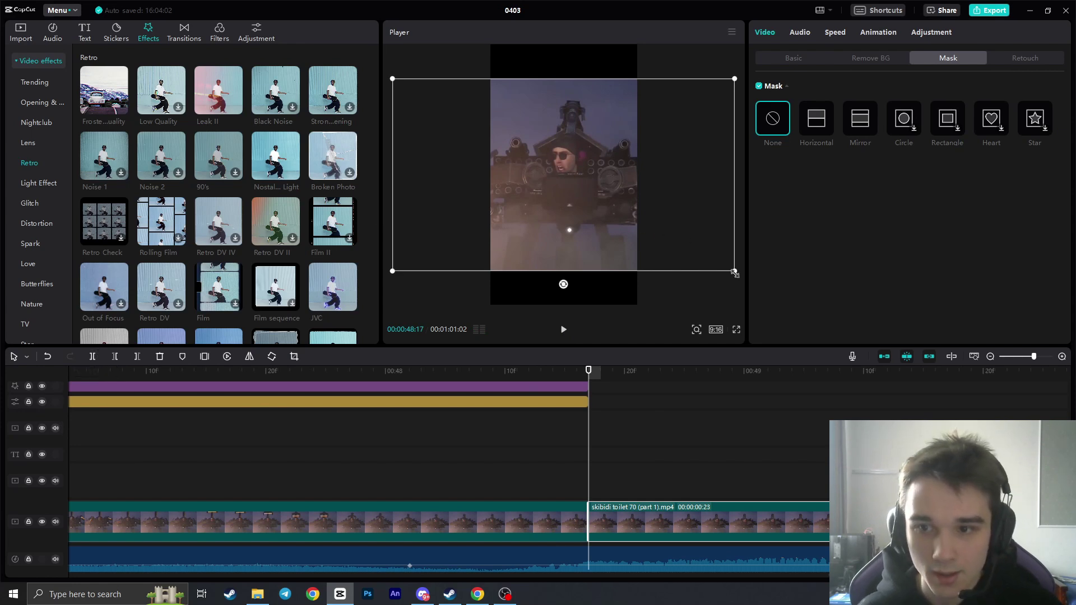
left_click_drag(734, 271, 743, 276)
- Step frame by frame to the next beat at 00:00:48:24 and split the enlarged piece there
key("Right")
key("Right")
key("Right")
key("Right")
key("Right")
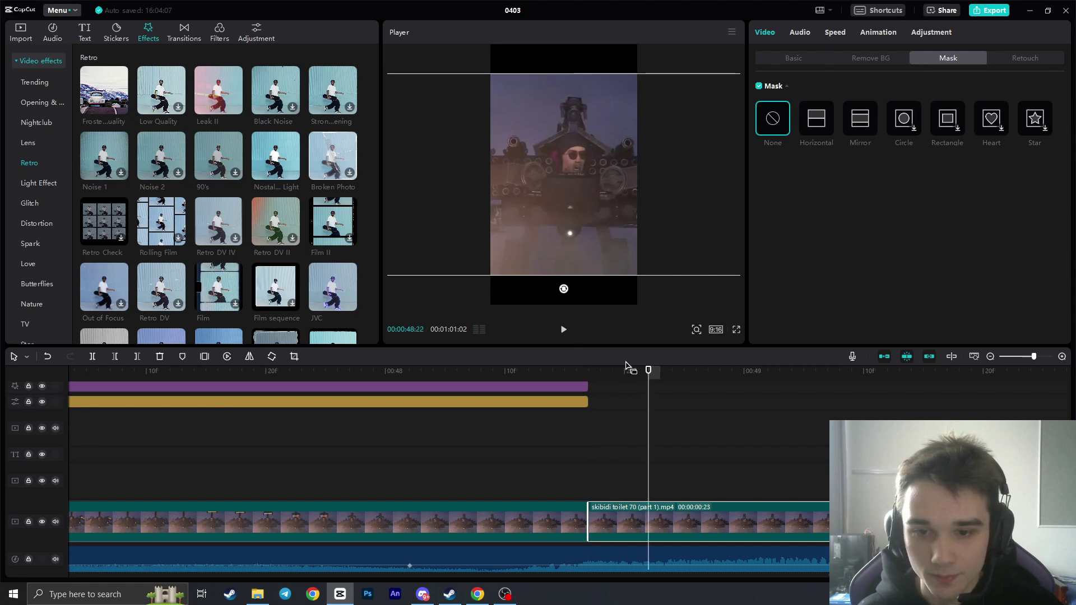
key("Right")
key("Right")
key("Right")
key("Right")
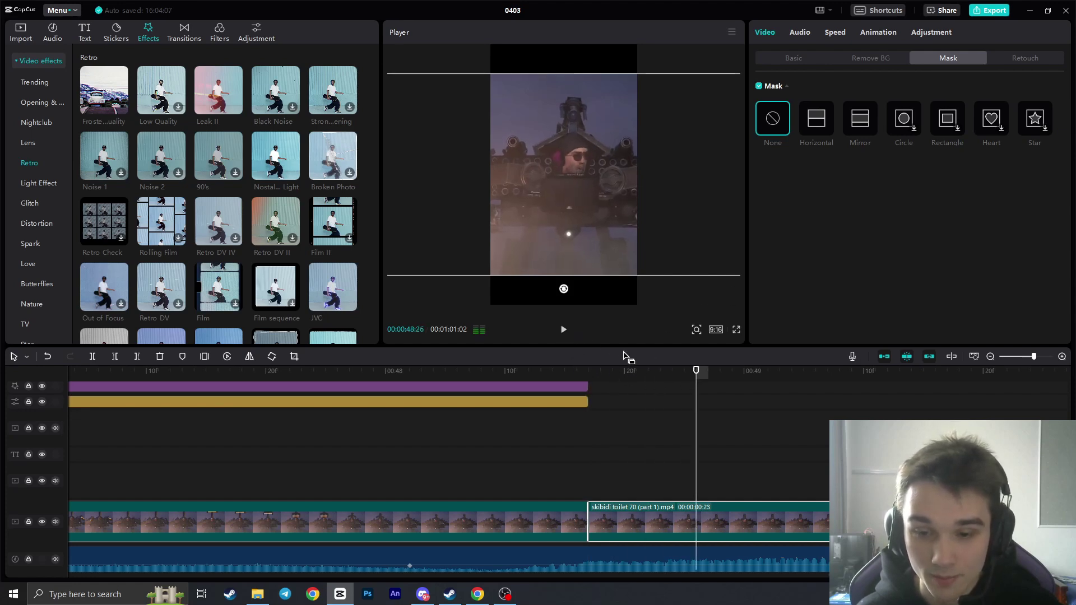
key("Left")
key("Left")
key("Left")
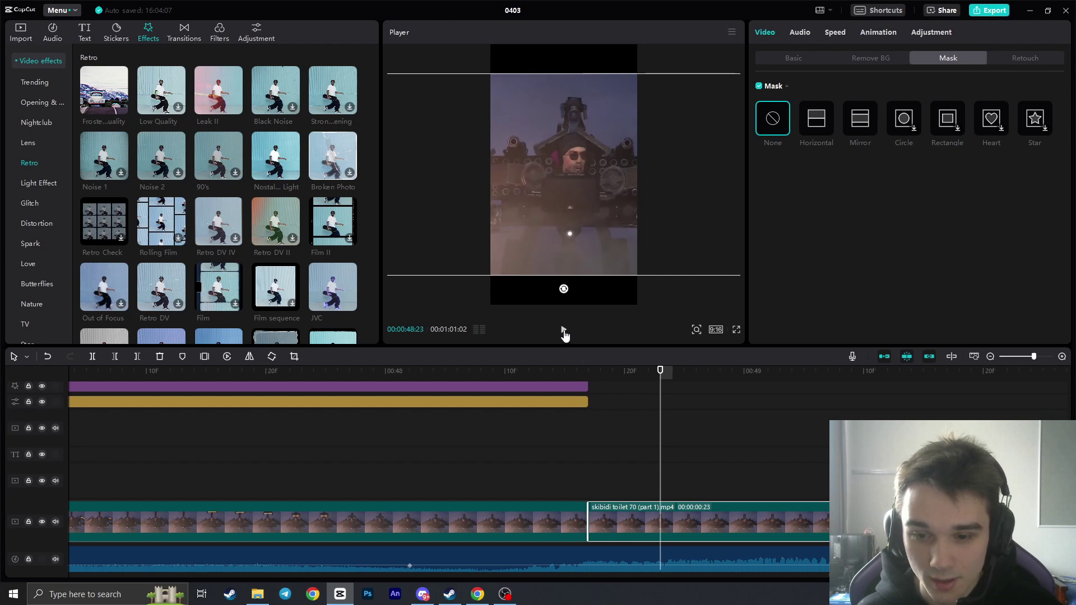
key("Right")
key("Right")
key("Right")
key("Right")
left_click(671, 370)
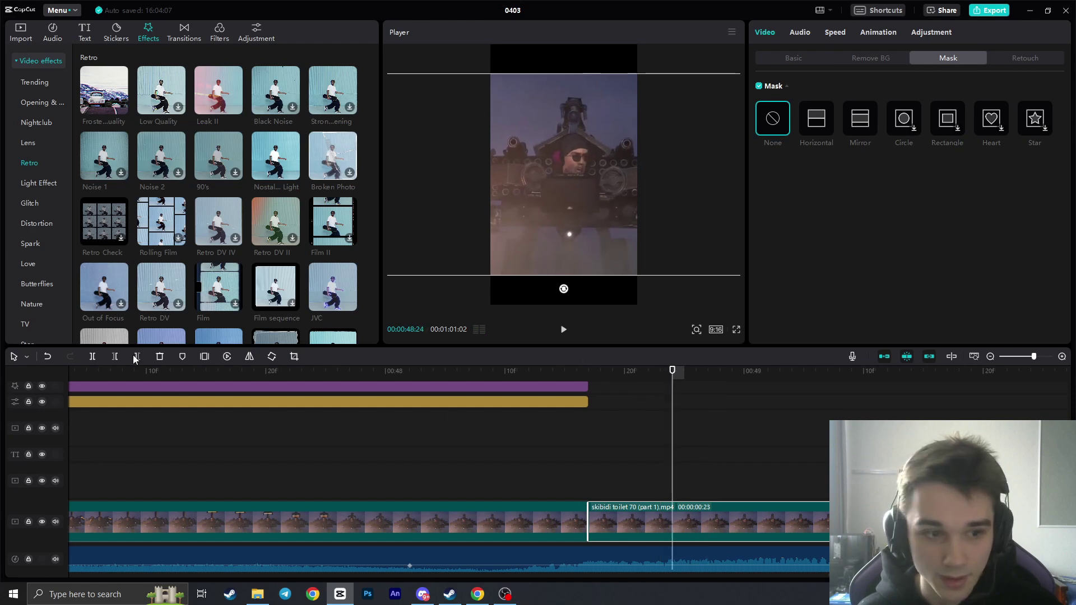
left_click(93, 356)
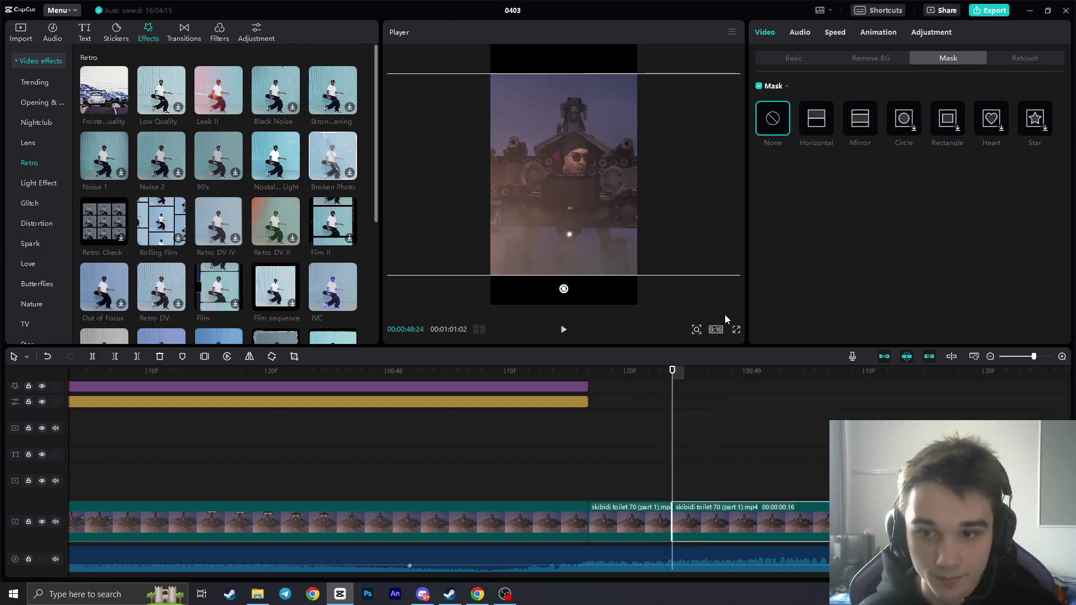
- Set the scale of the piece starting at 00:00:48:24 to 264%
left_click(792, 58)
left_click_drag(869, 117, 881, 118)
key("Left")
key("Left")
key("Left")
mouse_move(662, 370)
left_mouse_down()
mouse_move(768, 371)
mouse_move(670, 379)
left_mouse_up()
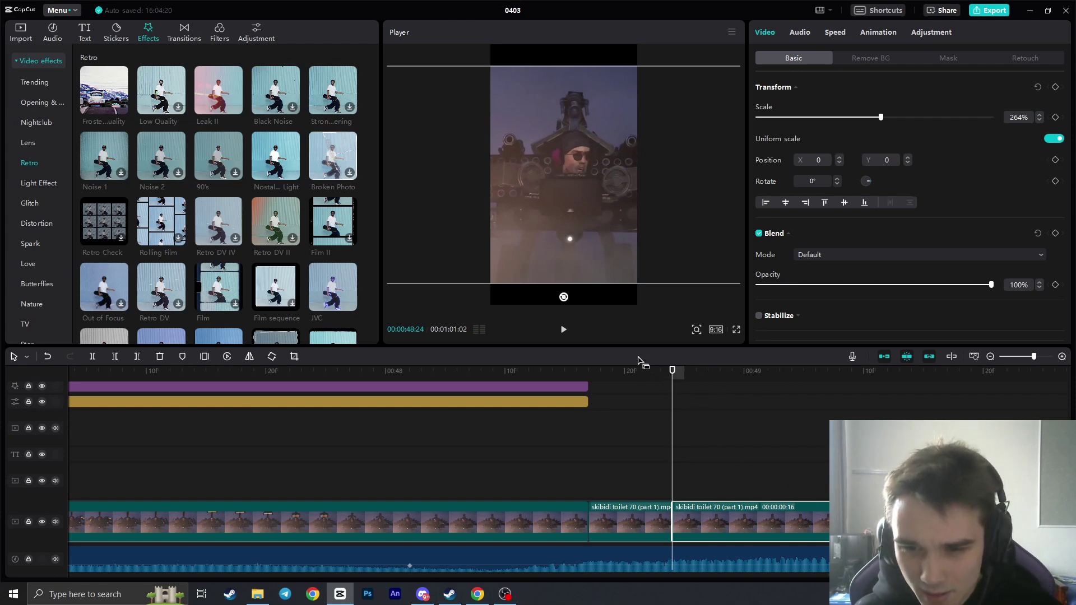
- Play back the four short zoomed pieces and go to their end at 00:00:49:15
left_click(564, 329)
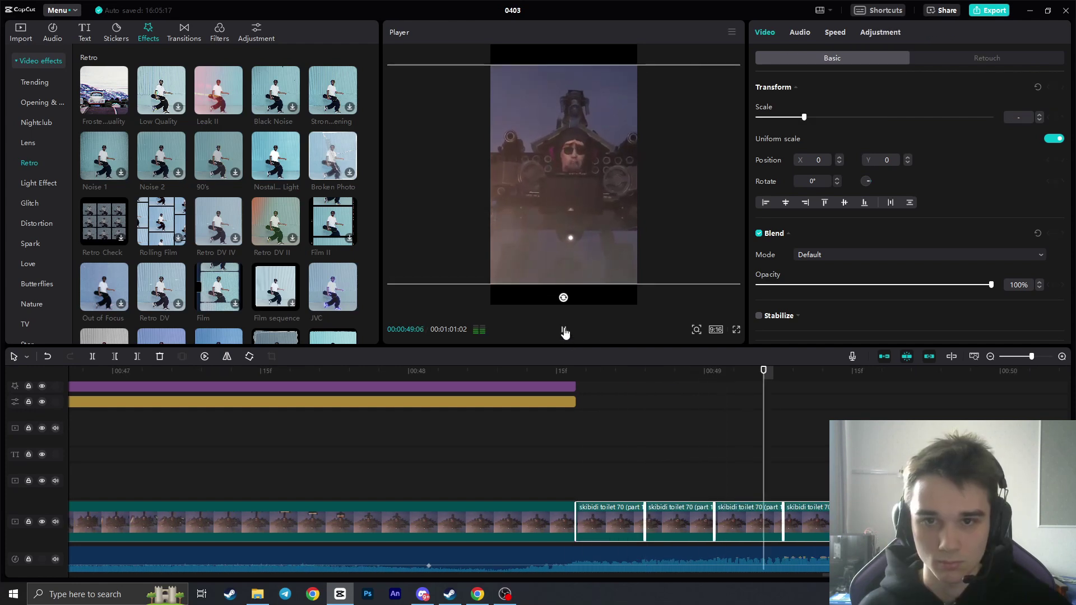
left_click(564, 332)
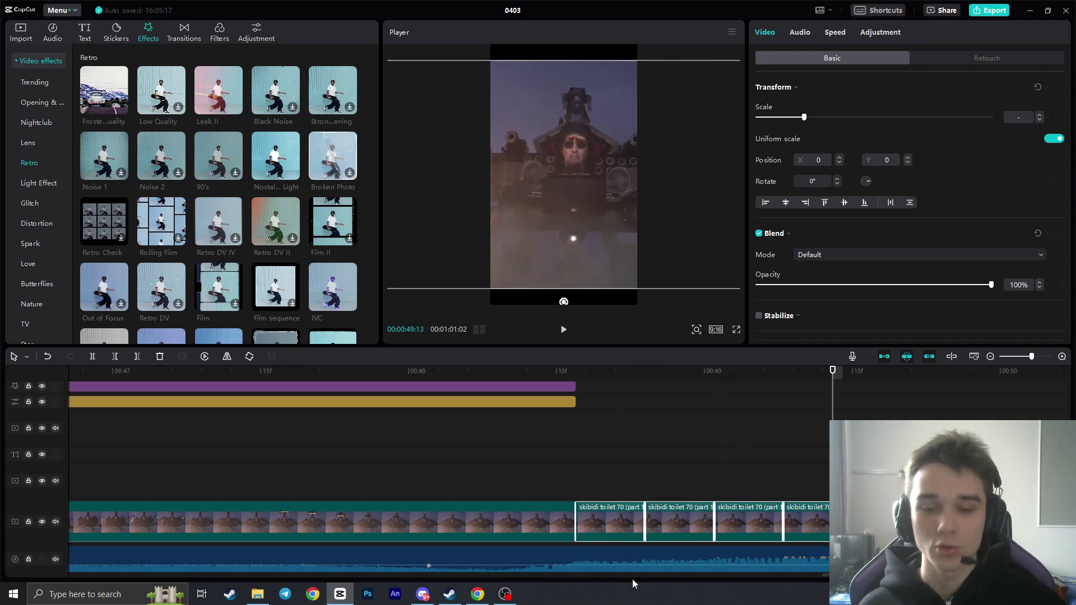
scroll(479, 433, "right", 5)
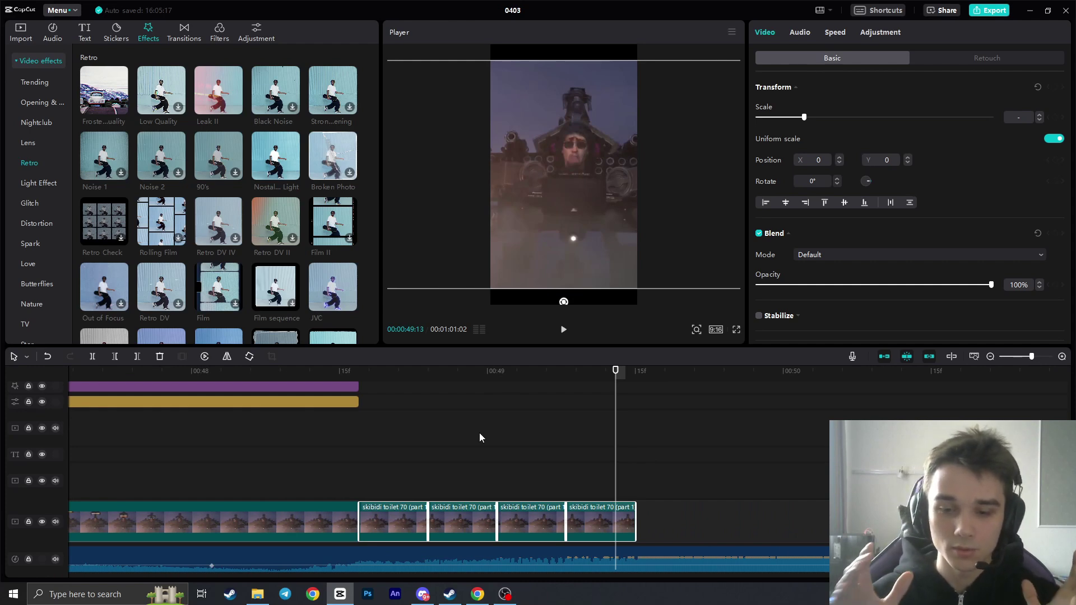
left_click(638, 371)
scroll(587, 460, "down", 1)
scroll(587, 461, "down", 4)
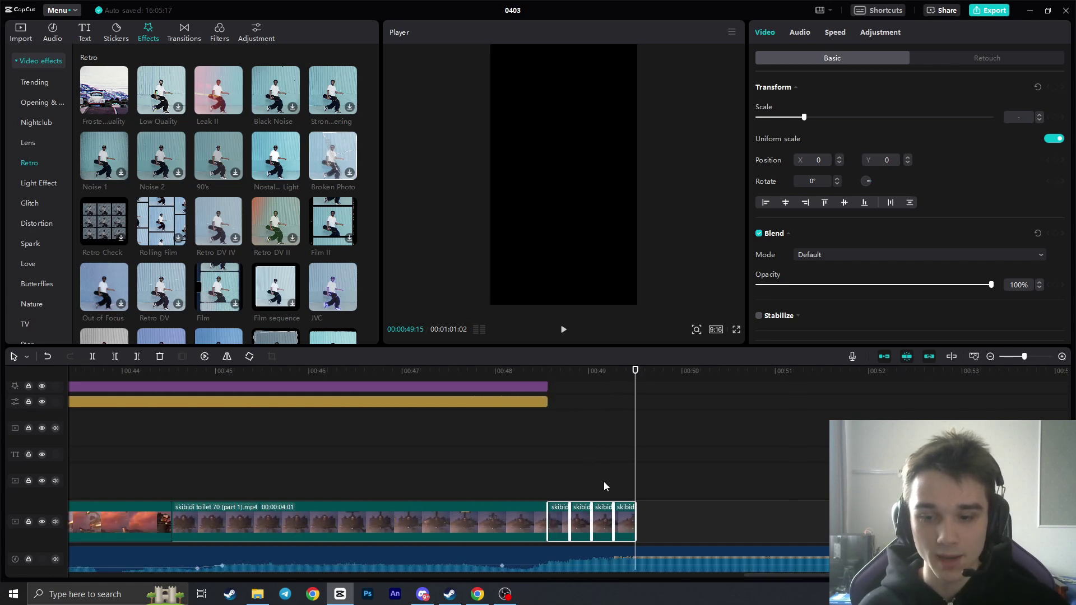
- Preview the earlier footage around 19 seconds and select the clip right after the short zoomed pieces
scroll(387, 563, "left", 10)
scroll(388, 564, "left", 4)
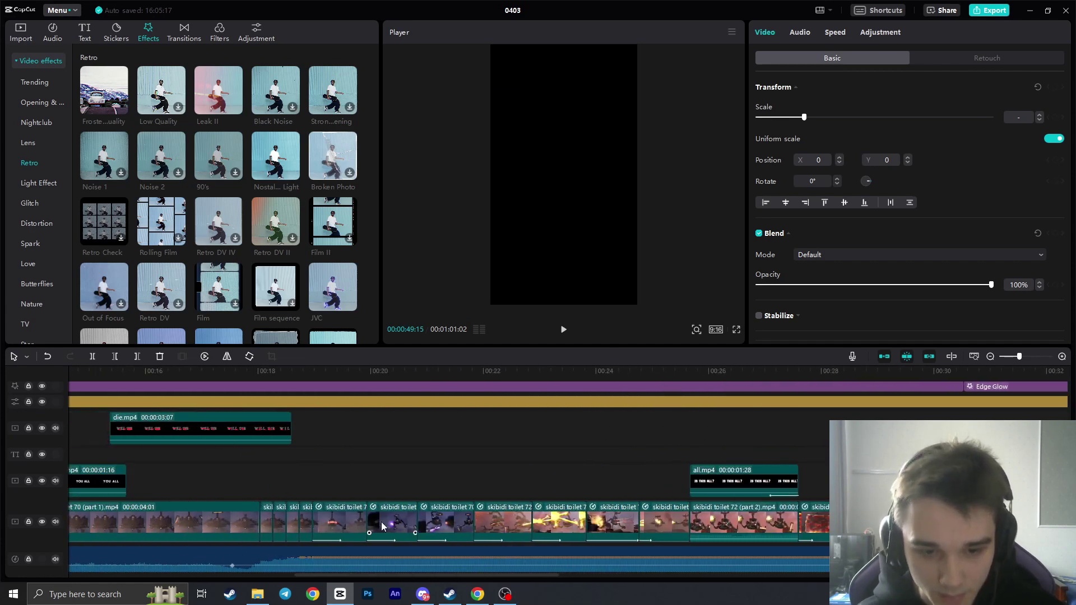
left_click(320, 371)
left_click(564, 329)
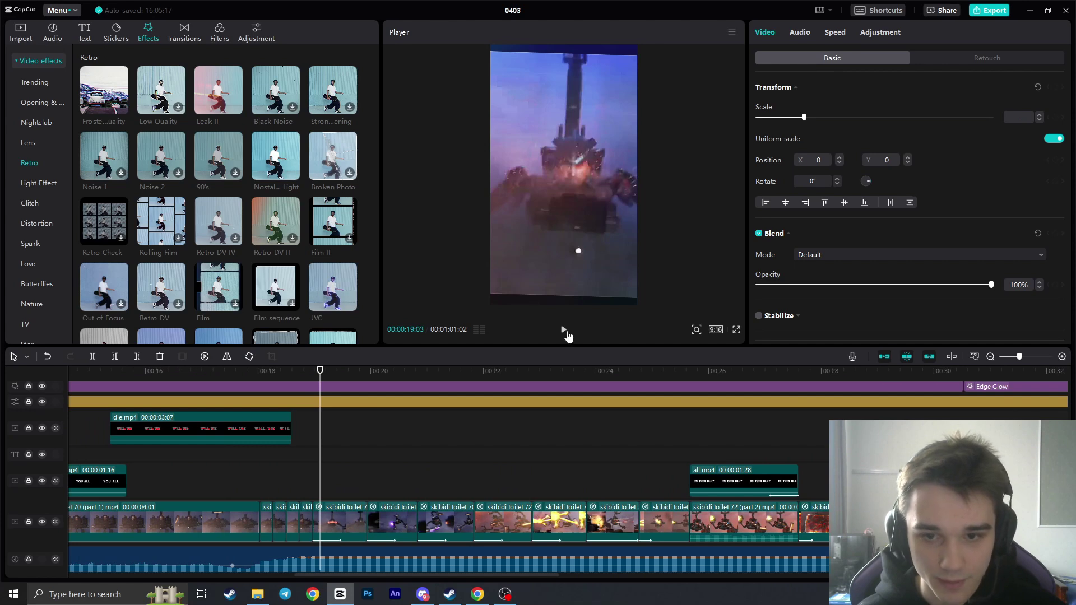
left_click(564, 329)
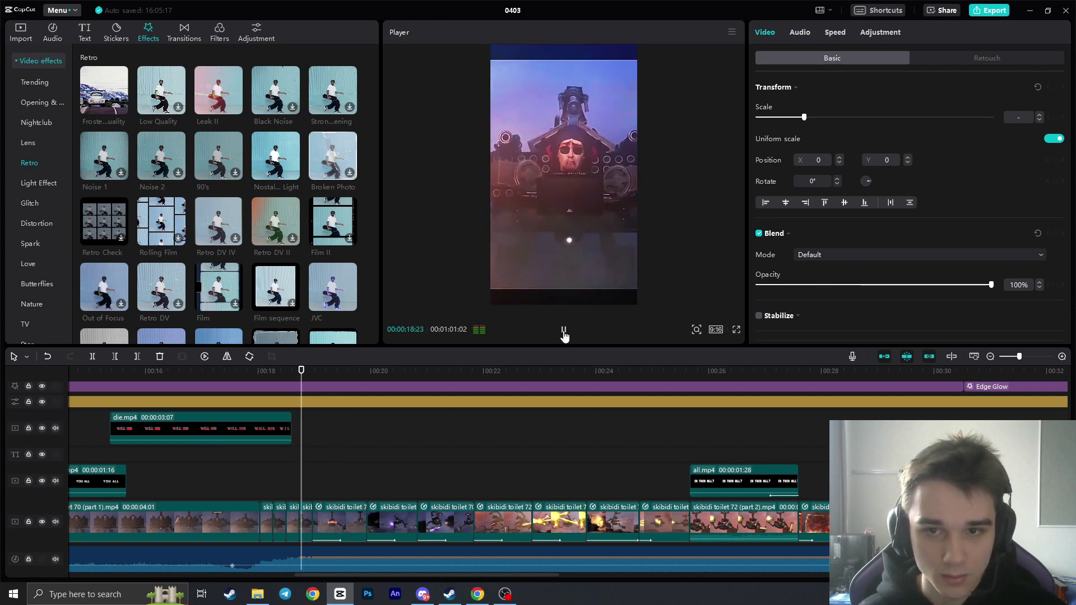
left_click(346, 524)
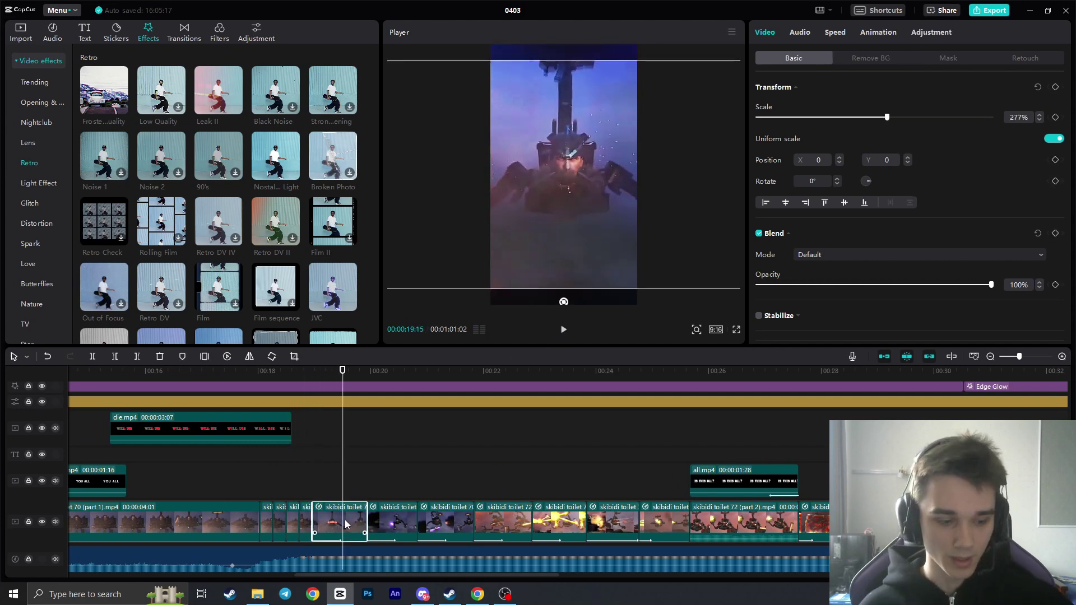
- Place a copy of the 277% scaled clip on the main track directly after the four short zoomed pieces
scroll(584, 544, "right", 10)
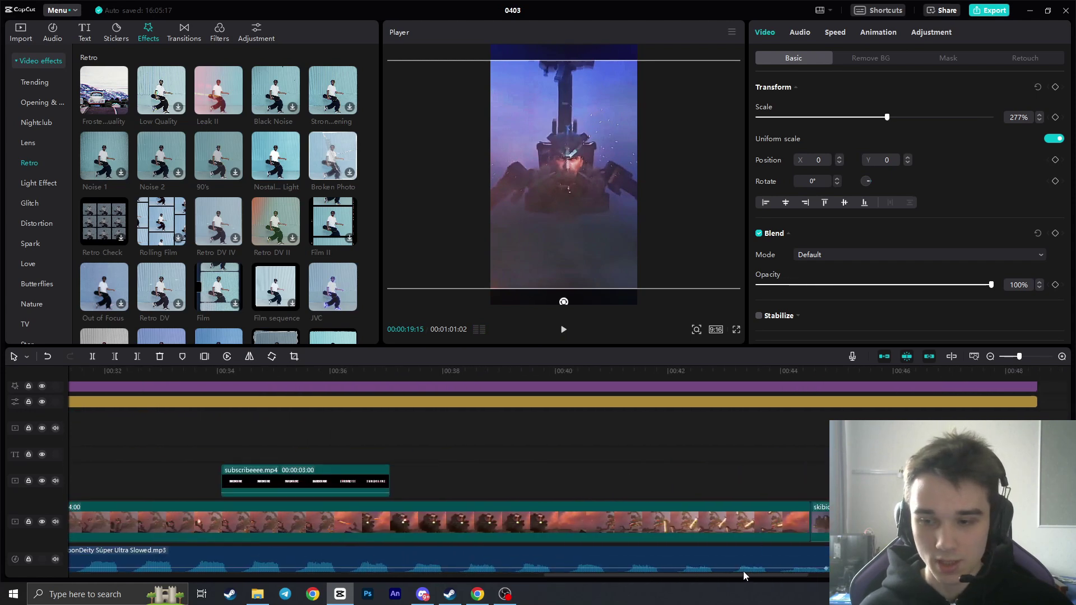
left_click_drag(446, 529, 470, 488)
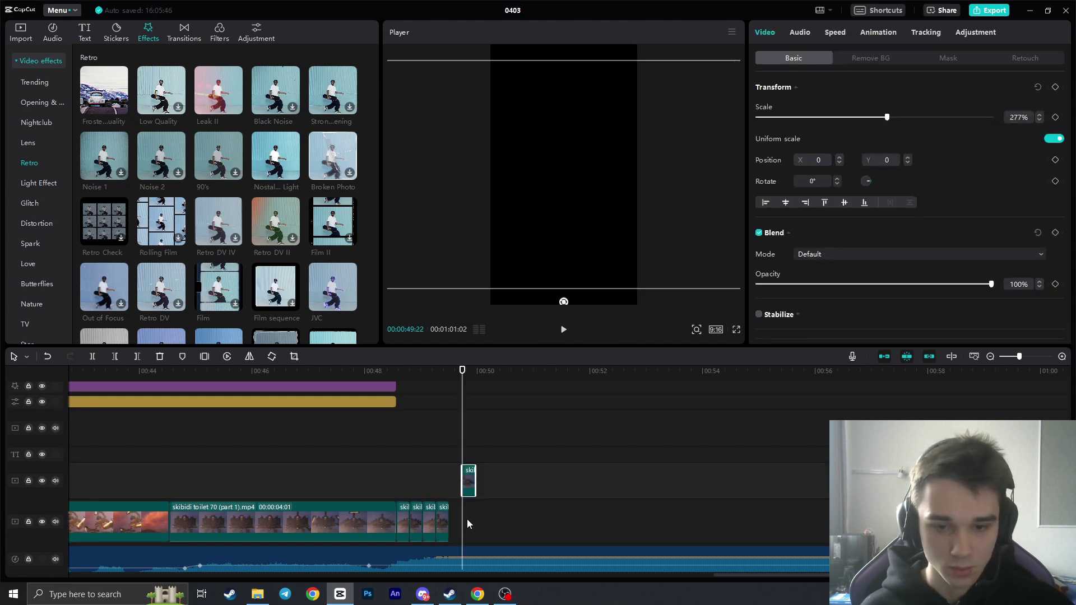
left_click(475, 379)
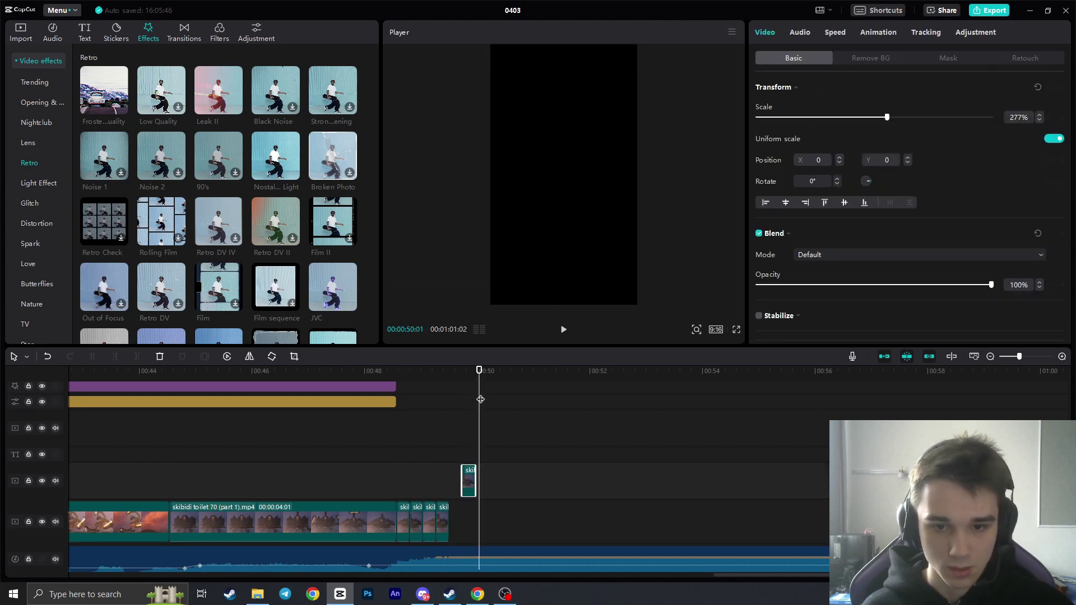
left_click_drag(475, 473, 455, 521)
scroll(448, 487, "up", 3)
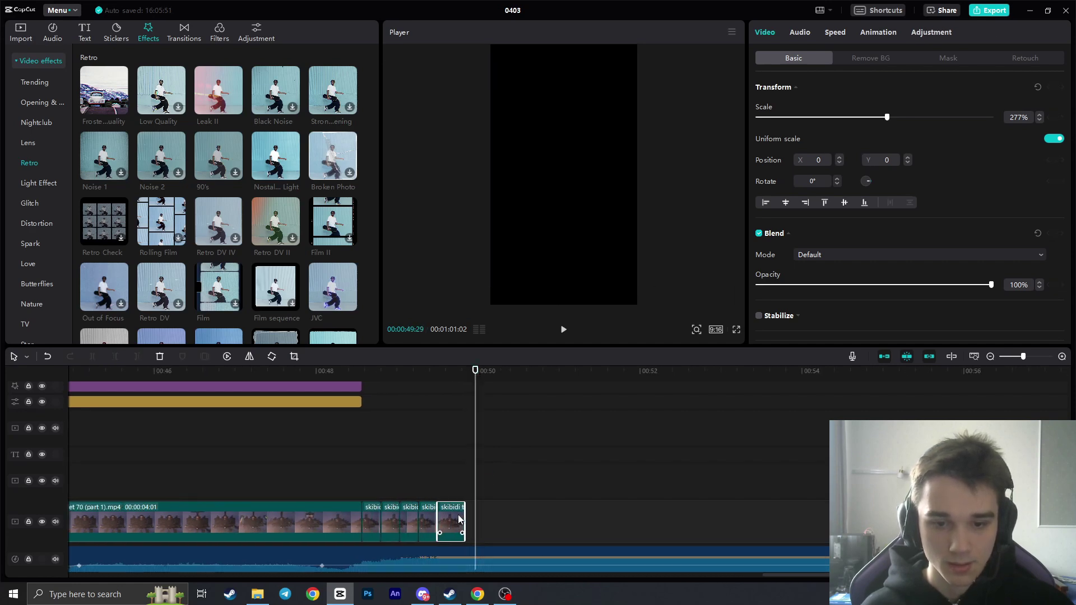
- Play back the clip added after the short pieces and extend it until it lasts 2.9 s
left_click(409, 377)
left_click(563, 330)
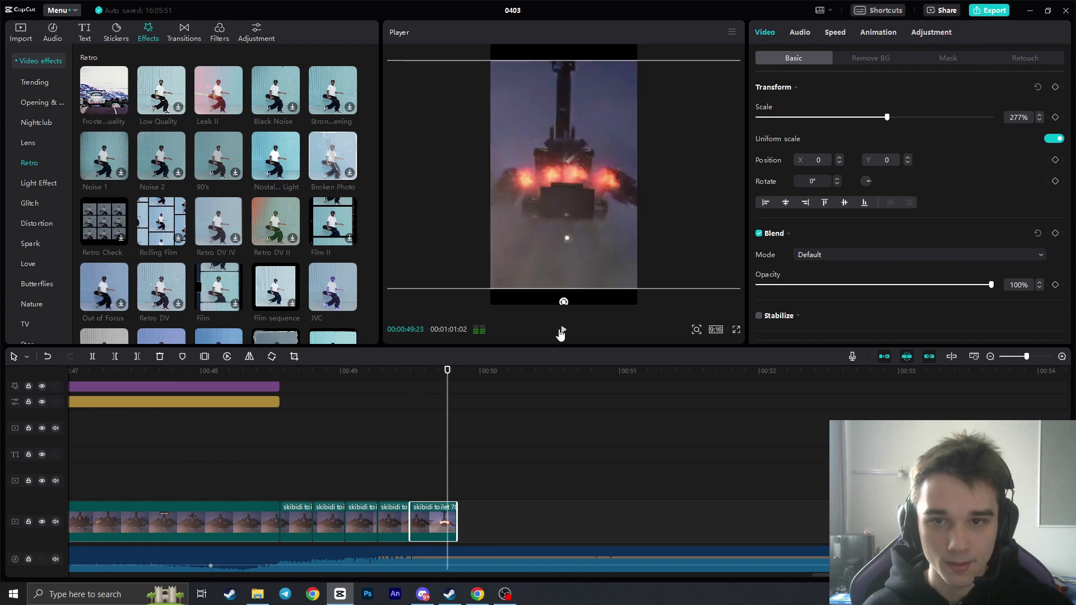
left_click_drag(458, 511, 480, 511)
left_click(564, 330)
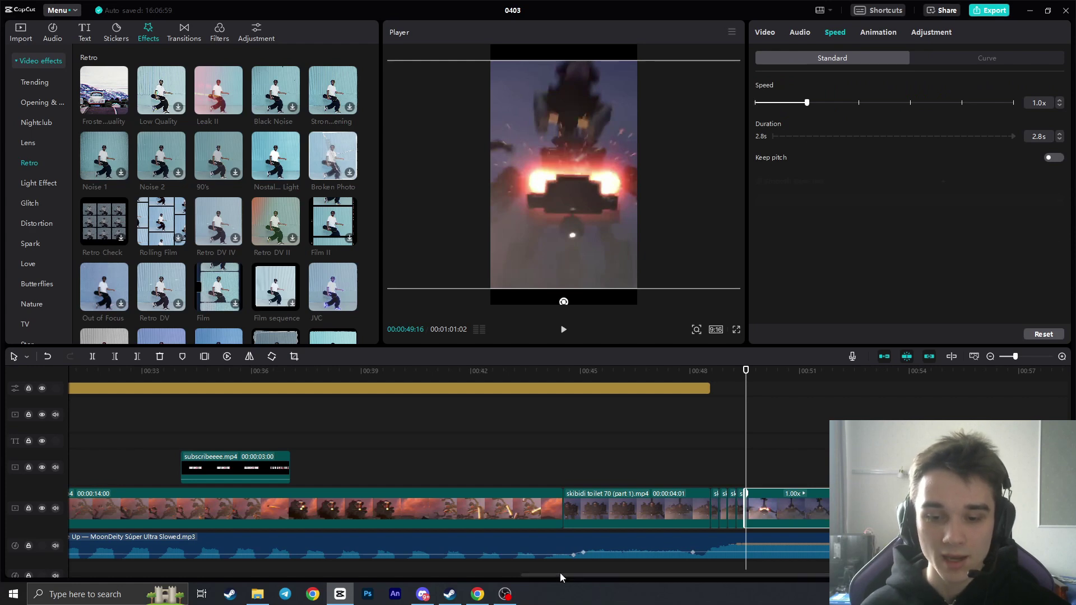
left_click_drag(560, 577, 699, 558)
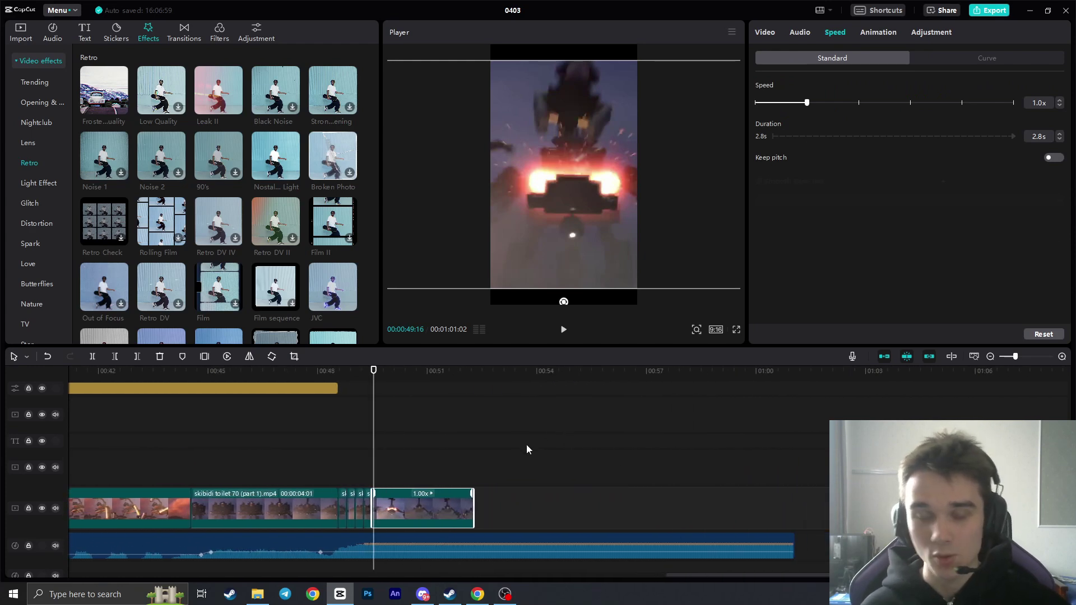
scroll(460, 491, "up", 2)
mouse_move(513, 509)
left_mouse_down()
mouse_move(567, 512)
mouse_move(490, 511)
mouse_move(518, 511)
left_mouse_up()
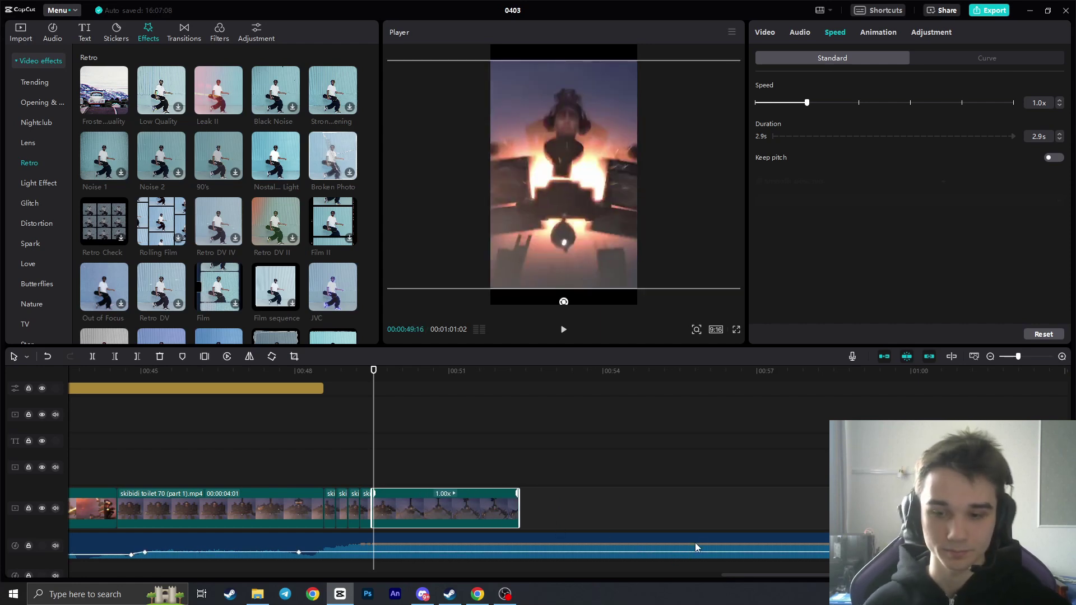
- Copy the finished clip near 19 seconds and put it after the four short zoomed pieces in place of the long clip
left_click_drag(740, 574, 330, 566)
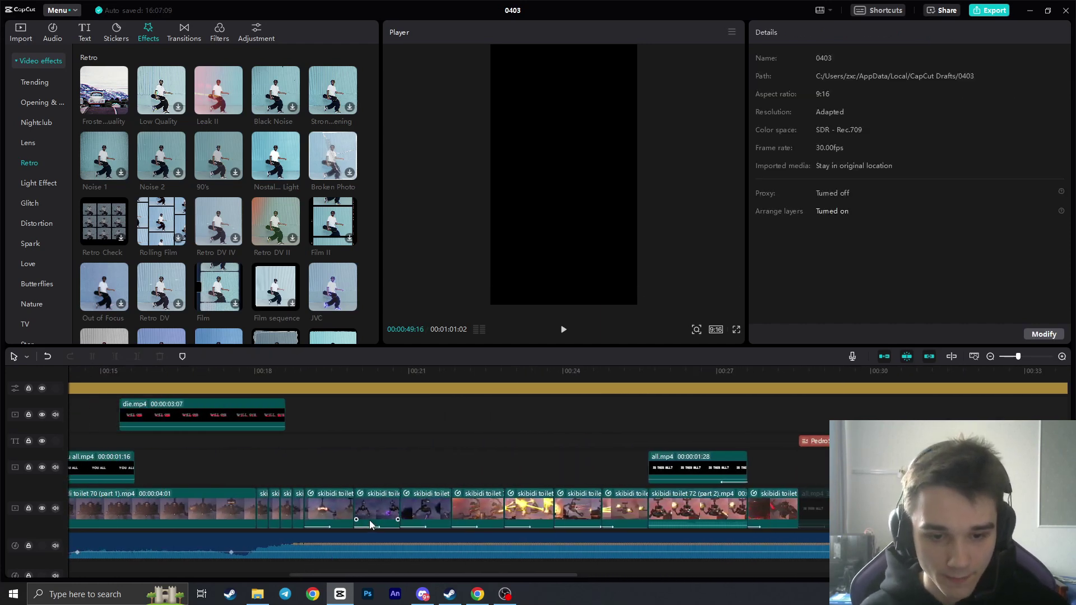
left_click(329, 510)
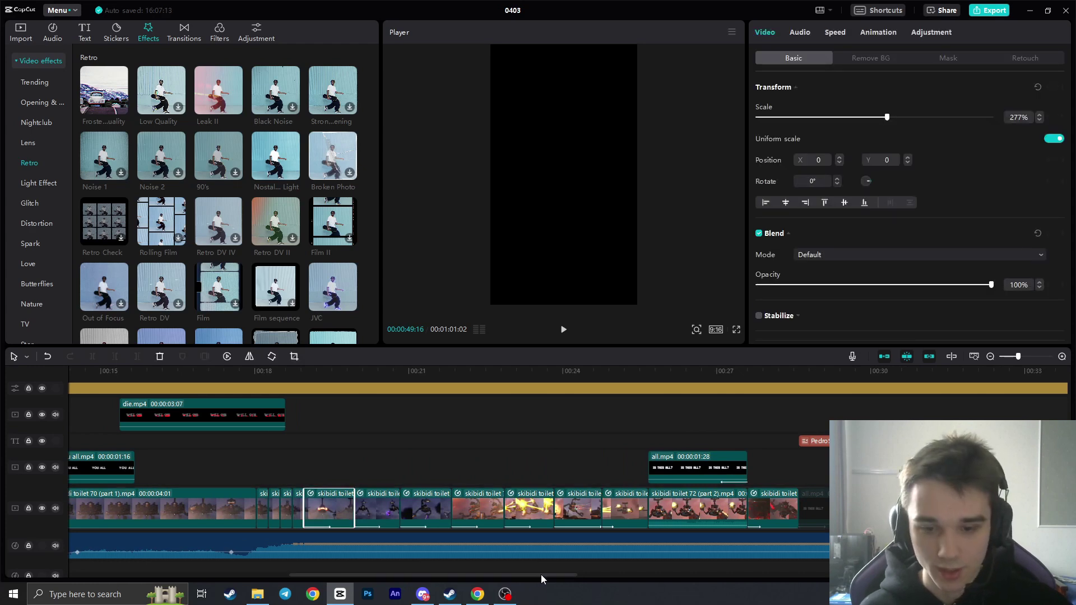
left_click_drag(541, 579, 839, 579)
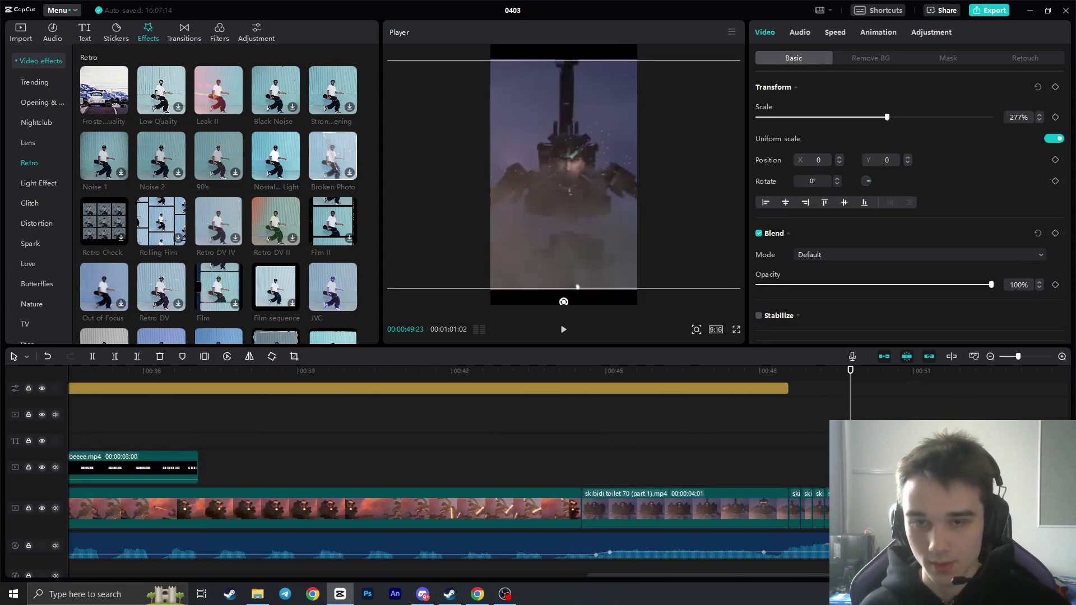
scroll(658, 482, "down", 3)
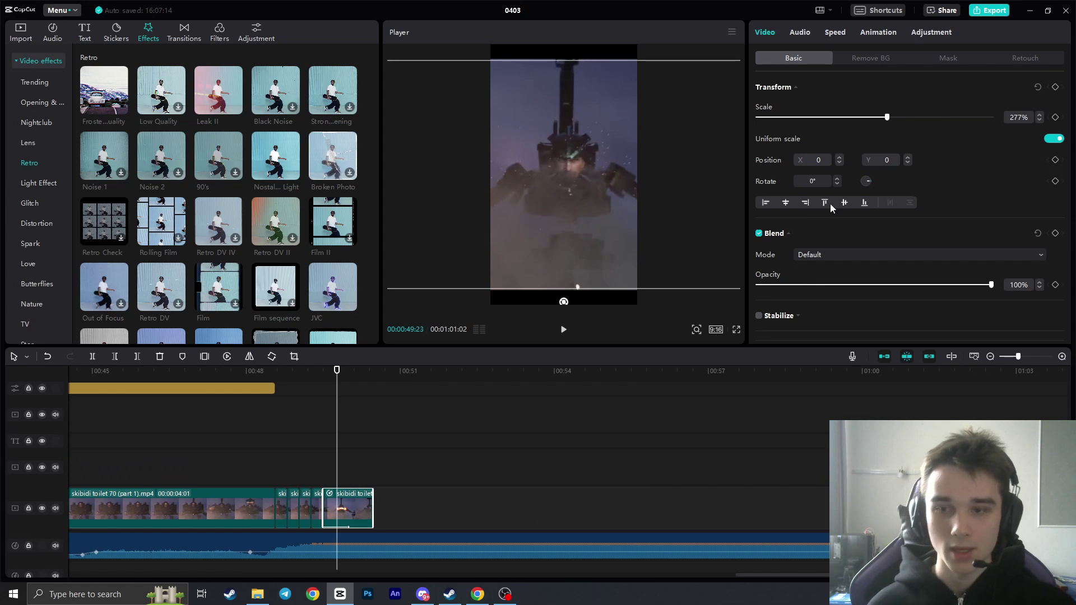
- Give the pasted clip a Custom speed curve with fast ends and a slow dip just past the middle
left_click(835, 33)
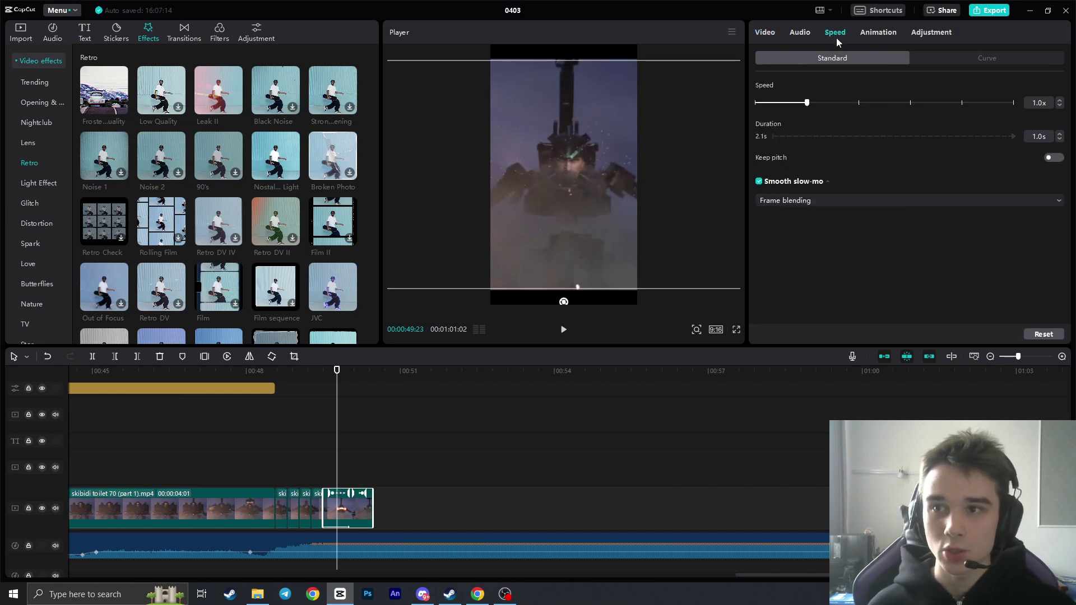
left_click(933, 57)
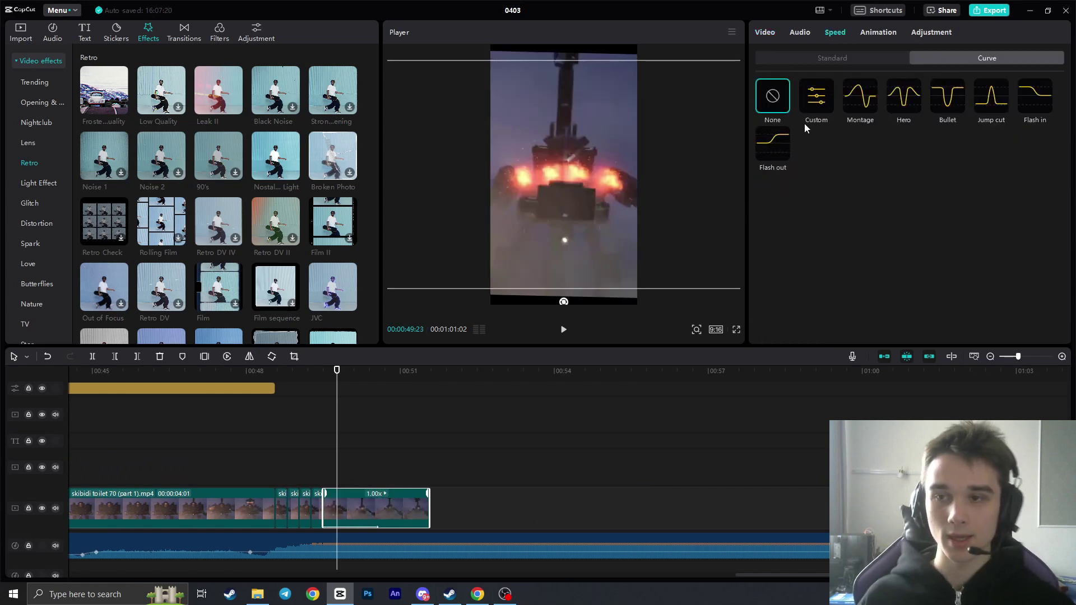
left_click(818, 119)
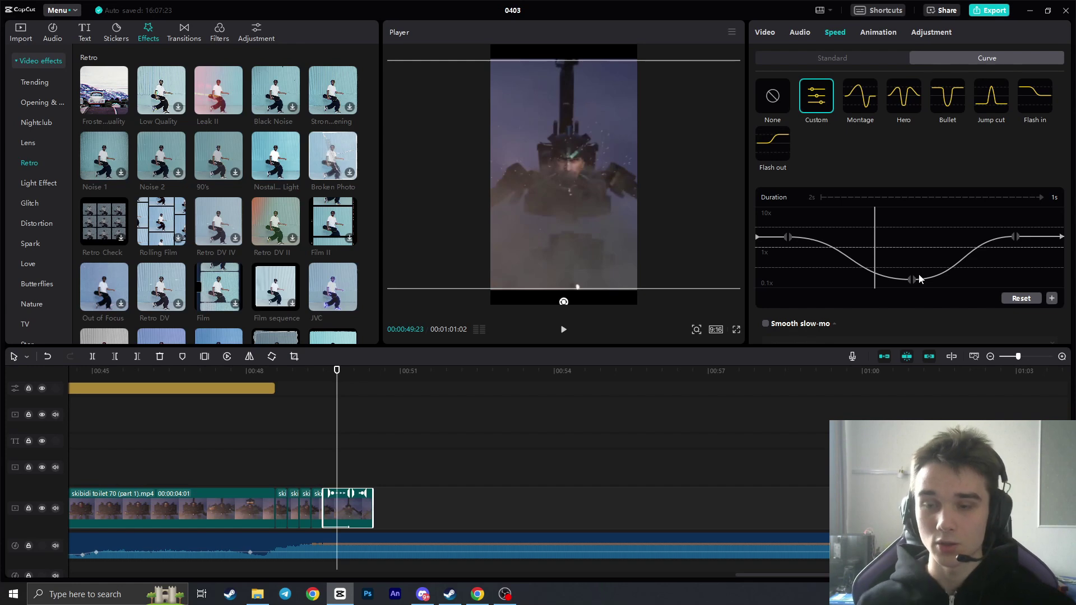
left_click(796, 253)
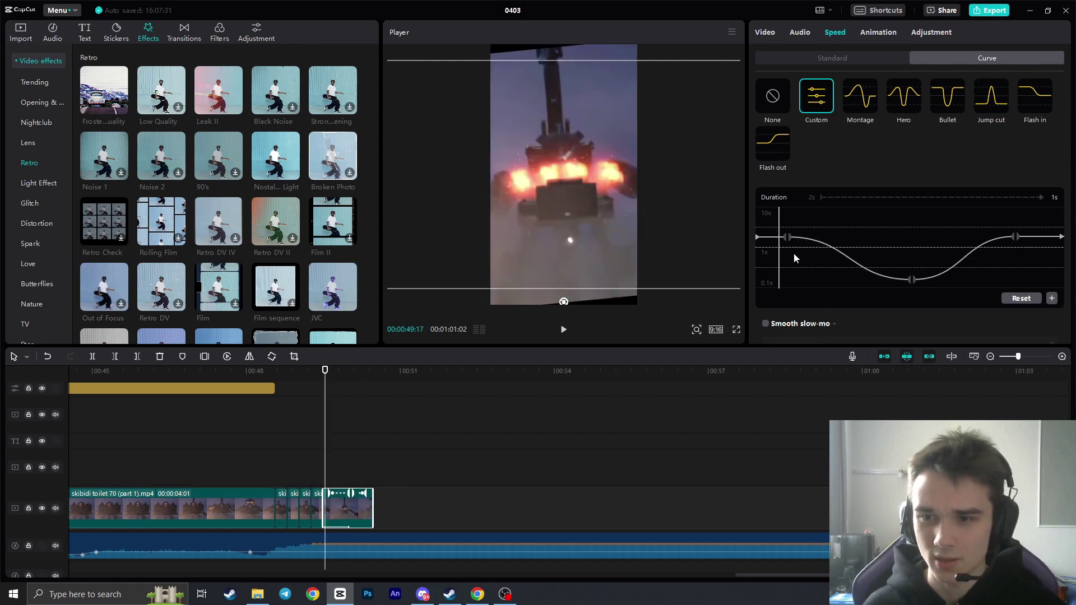
- Enable Smooth slow-mo on the clip and set its method to Optical flow
scroll(775, 326, "down", 1)
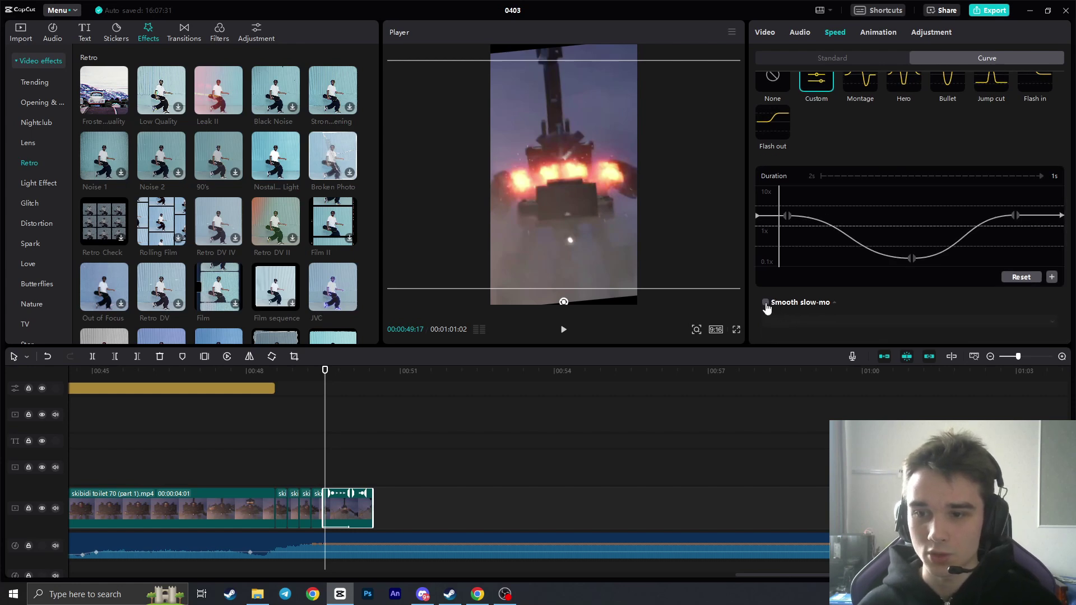
left_click(765, 305)
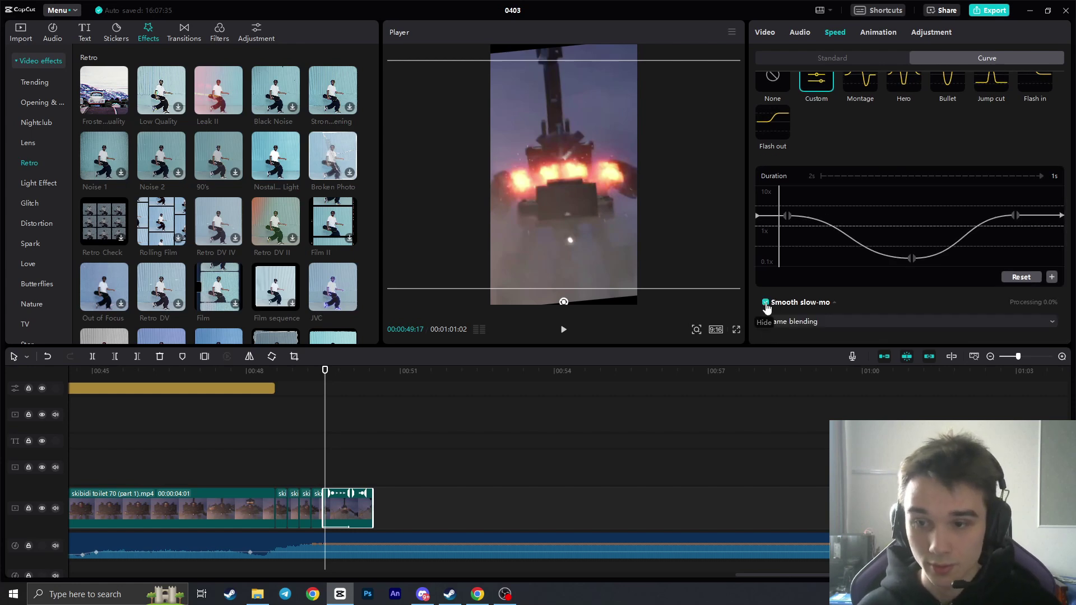
left_click(822, 324)
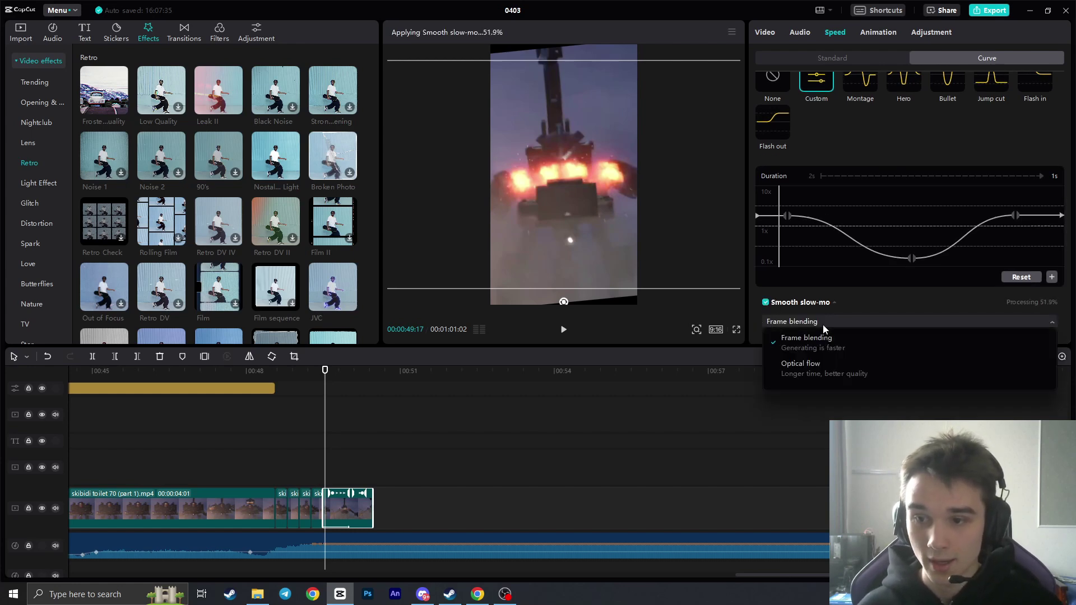
left_click(815, 372)
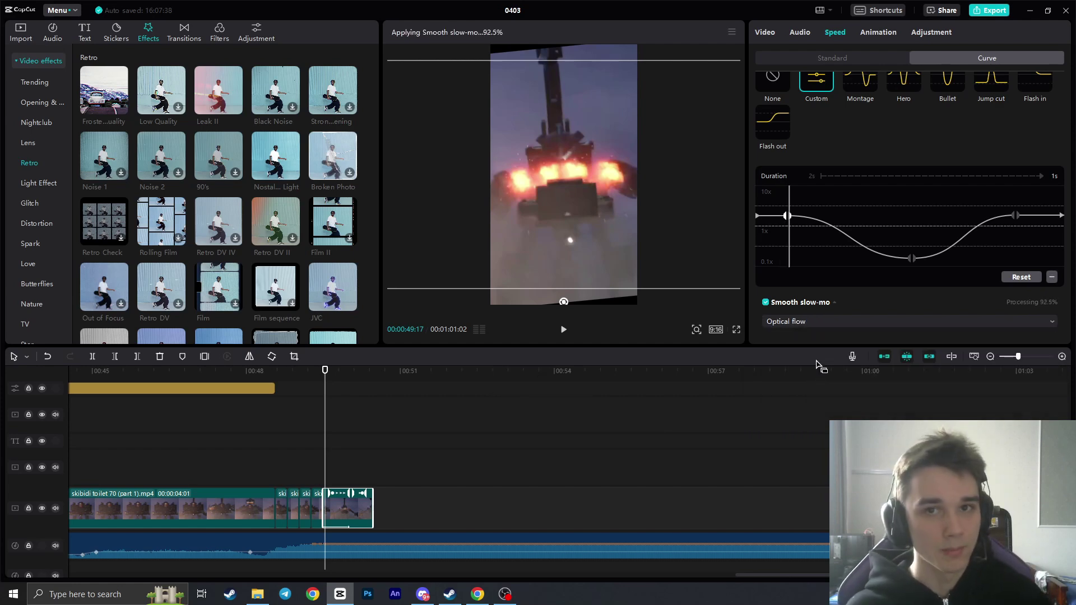
- Play back the speed-ramped clip in short stretches and compare the motion with its speed curve
left_click(298, 371)
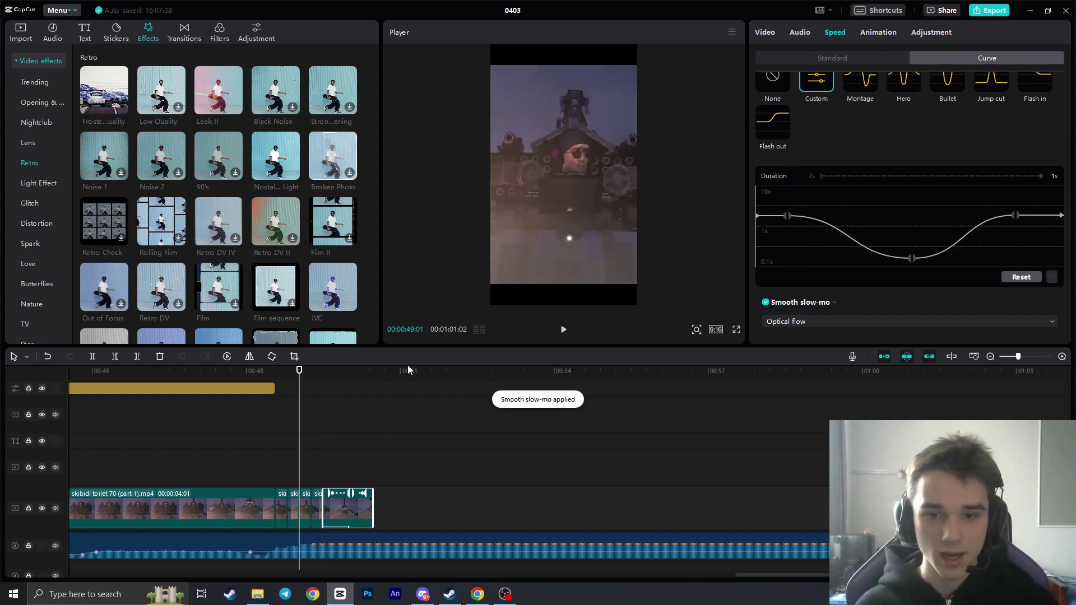
left_click(330, 375)
left_click_drag(330, 377, 317, 380)
left_click(562, 330)
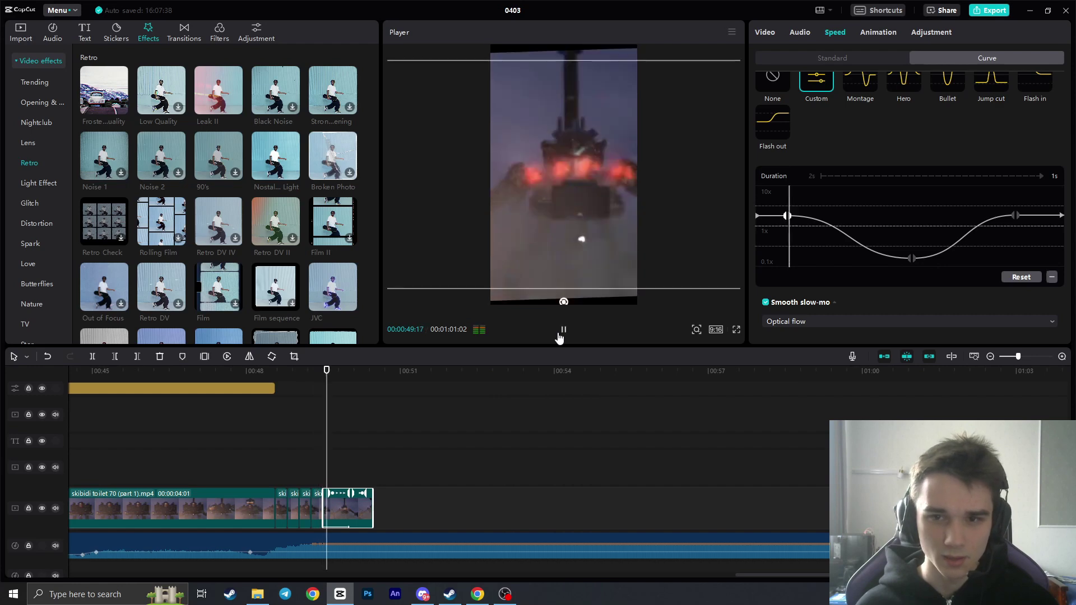
left_click(563, 329)
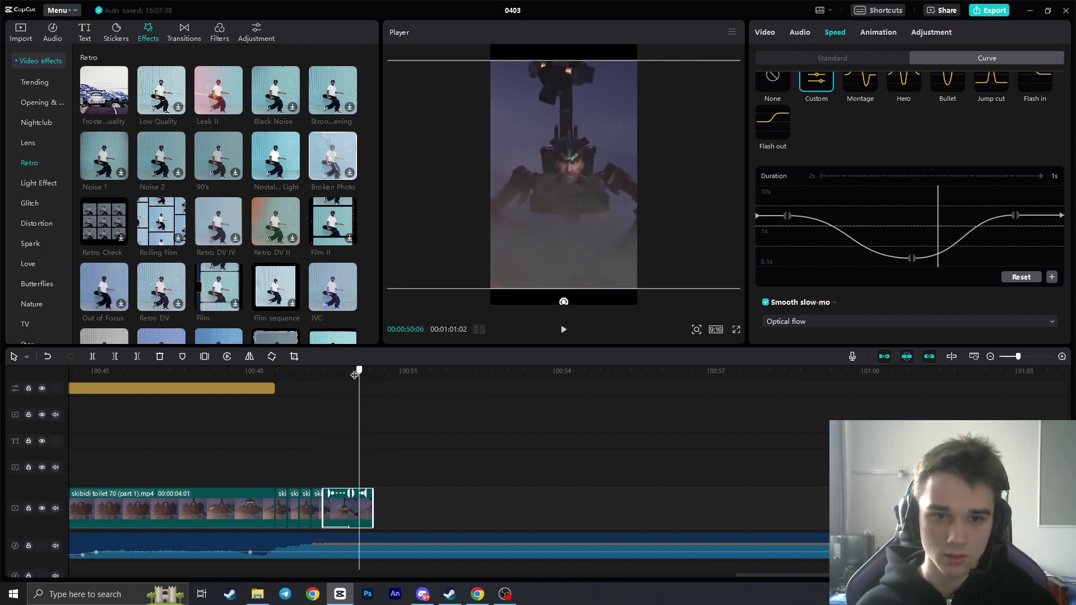
left_click(560, 333)
left_click(563, 332)
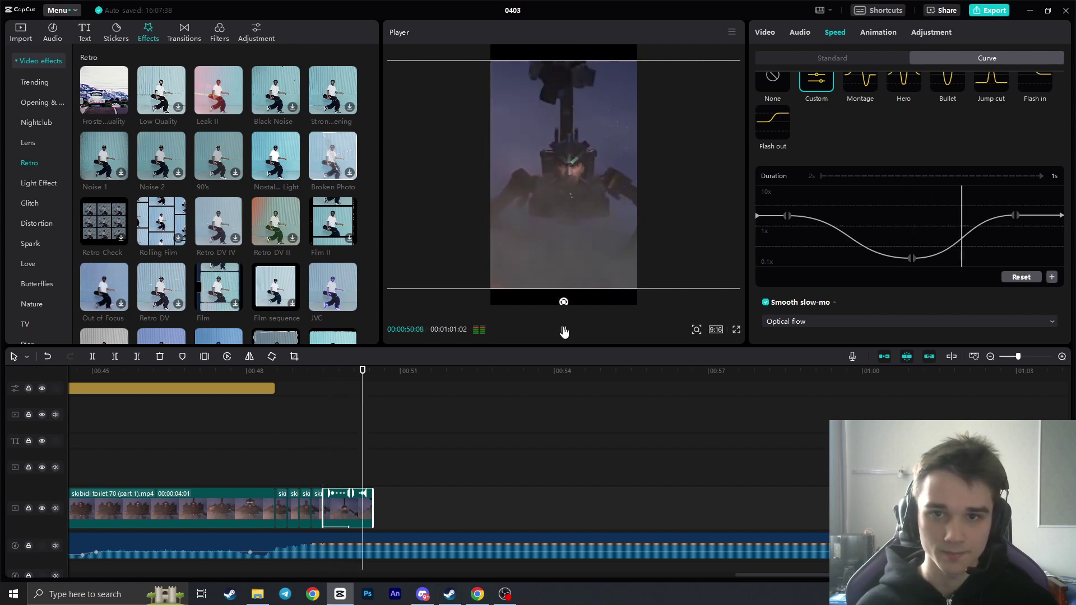
left_click(563, 332)
left_click(563, 332)
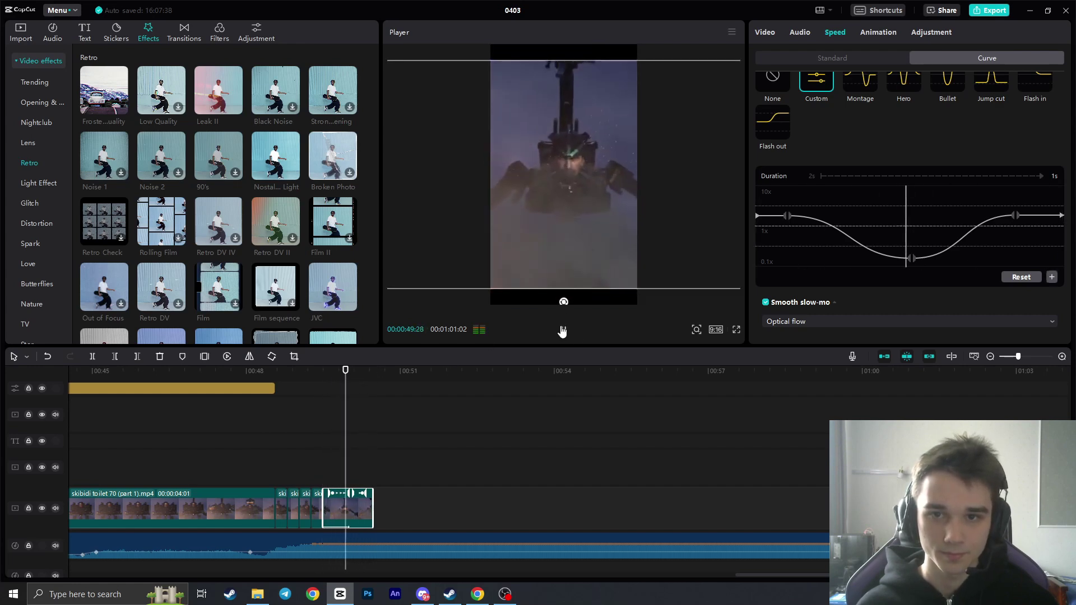
left_click(563, 331)
scroll(893, 230, "up", 1)
scroll(894, 231, "up", 1)
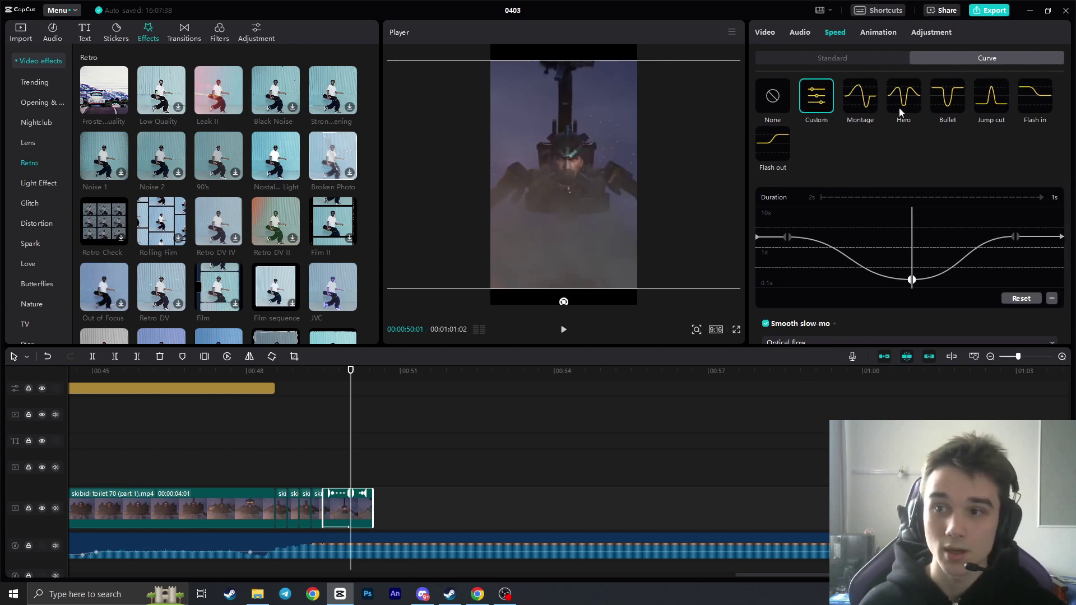
scroll(812, 243, "down", 2)
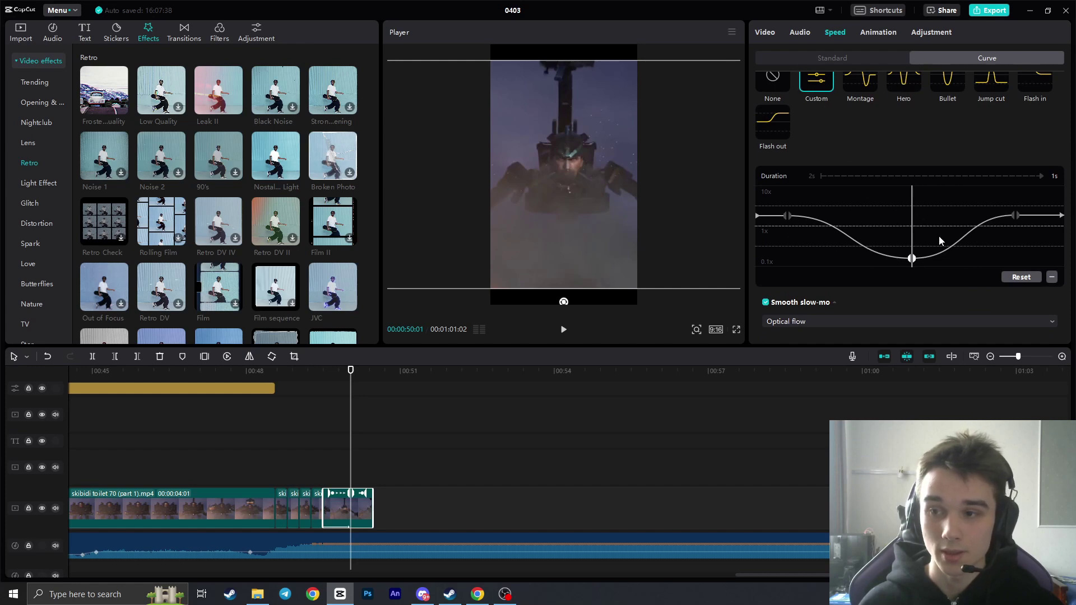
- Replay the clip from its start at 00:00:49:15 past its end to check the timing against the music
left_click(324, 371)
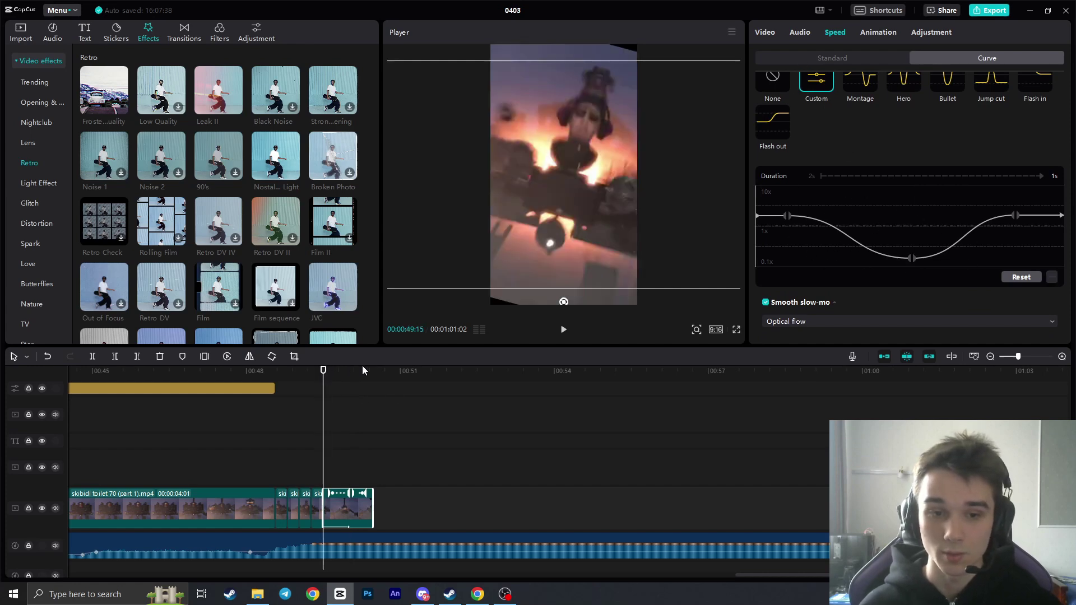
left_click(564, 331)
left_click(564, 331)
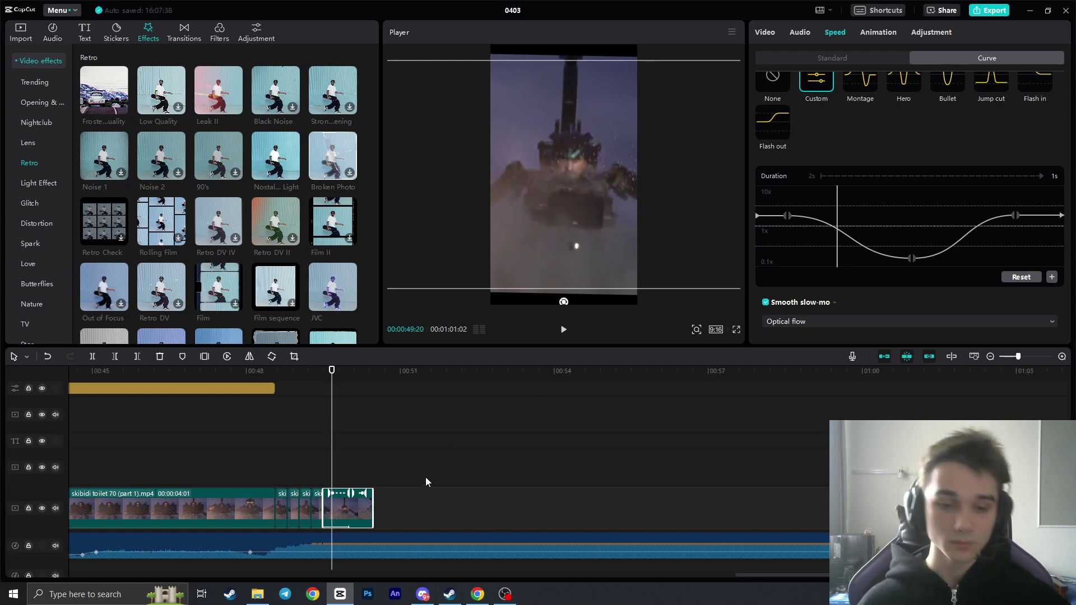
left_click(563, 331)
left_click(563, 331)
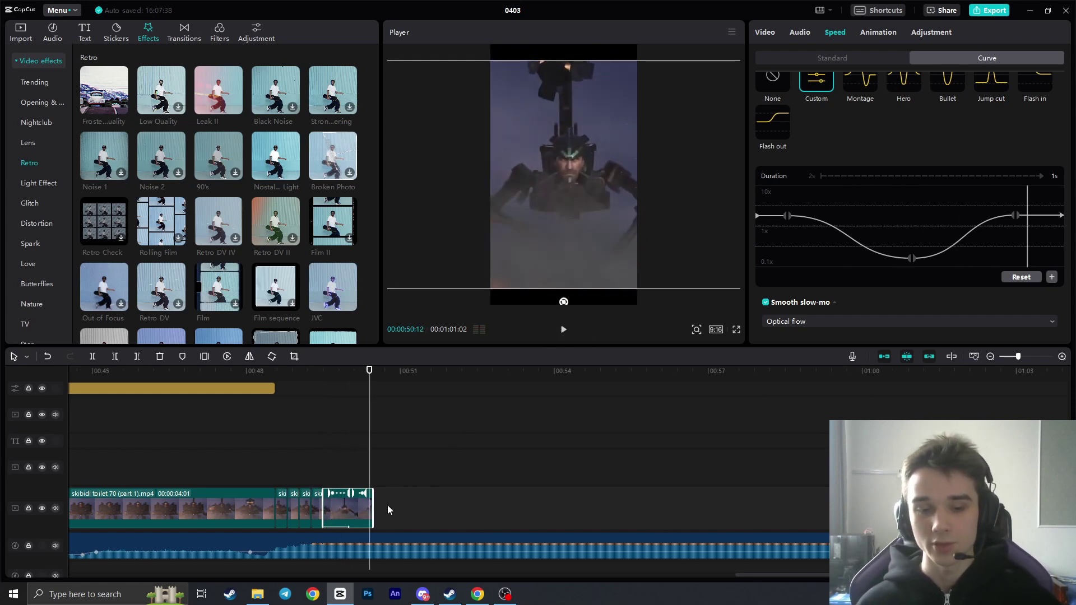
left_click(563, 330)
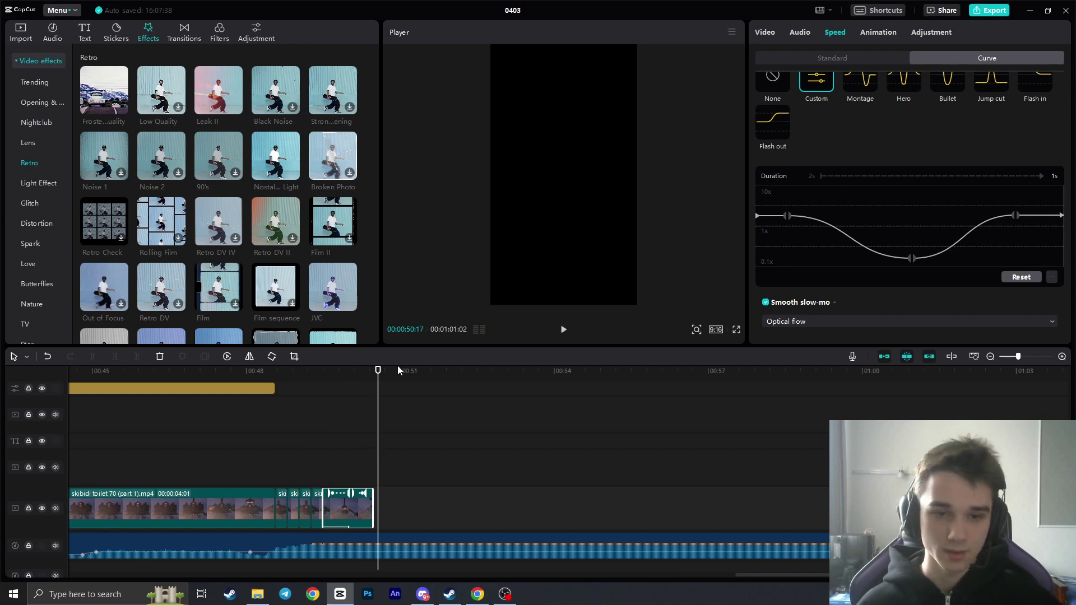
left_click(373, 373)
left_click(563, 330)
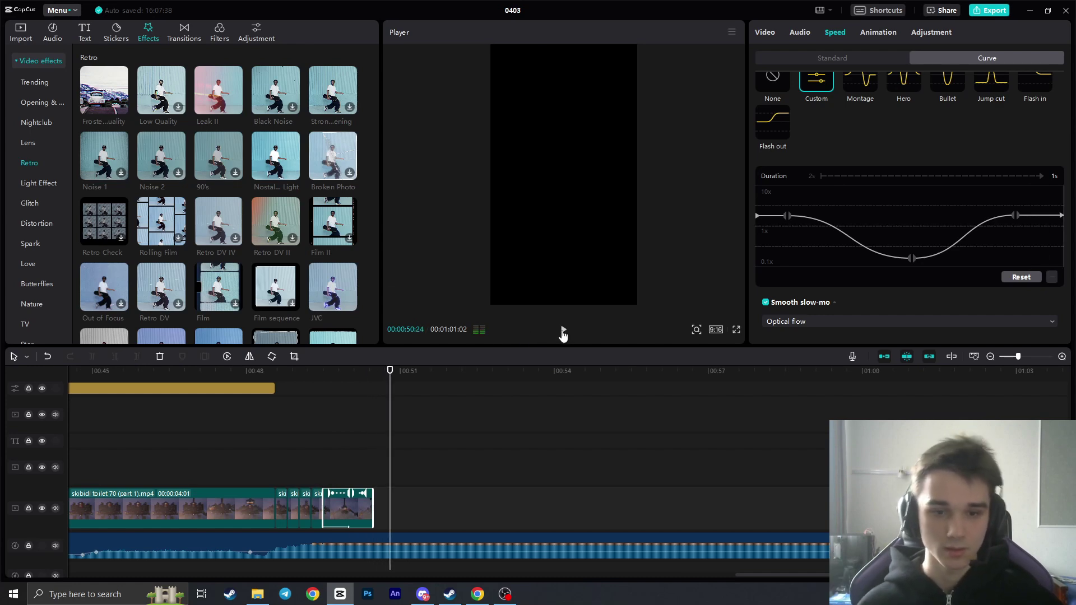
- Play back the earlier finished montage up to 00:00:24:12 to examine how its speed-ramped clips follow each other
left_click_drag(743, 576, 375, 553)
left_click(334, 370)
left_click(564, 330)
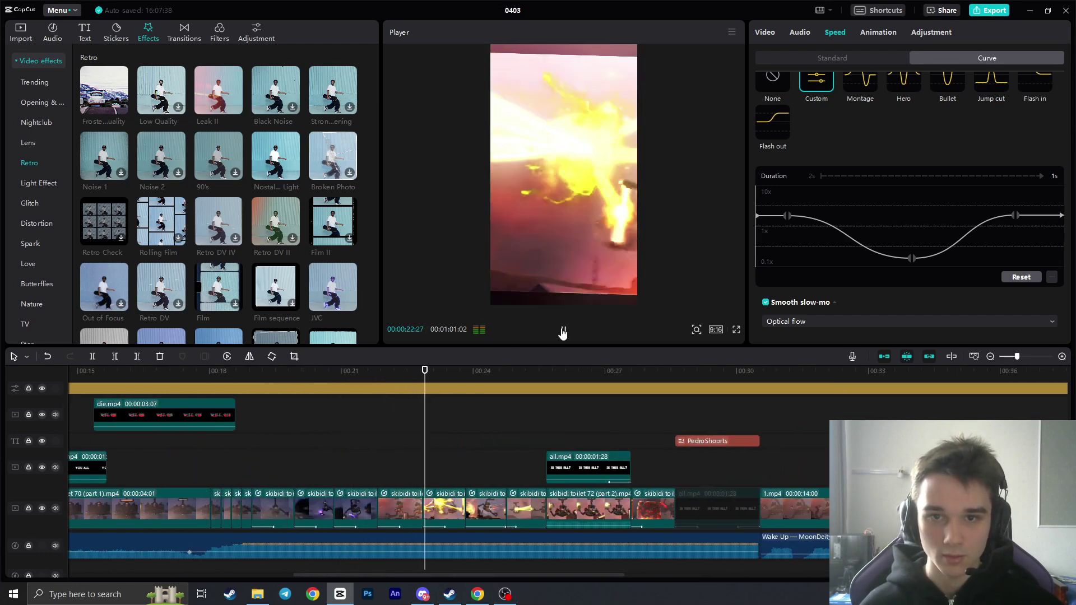
left_click(563, 330)
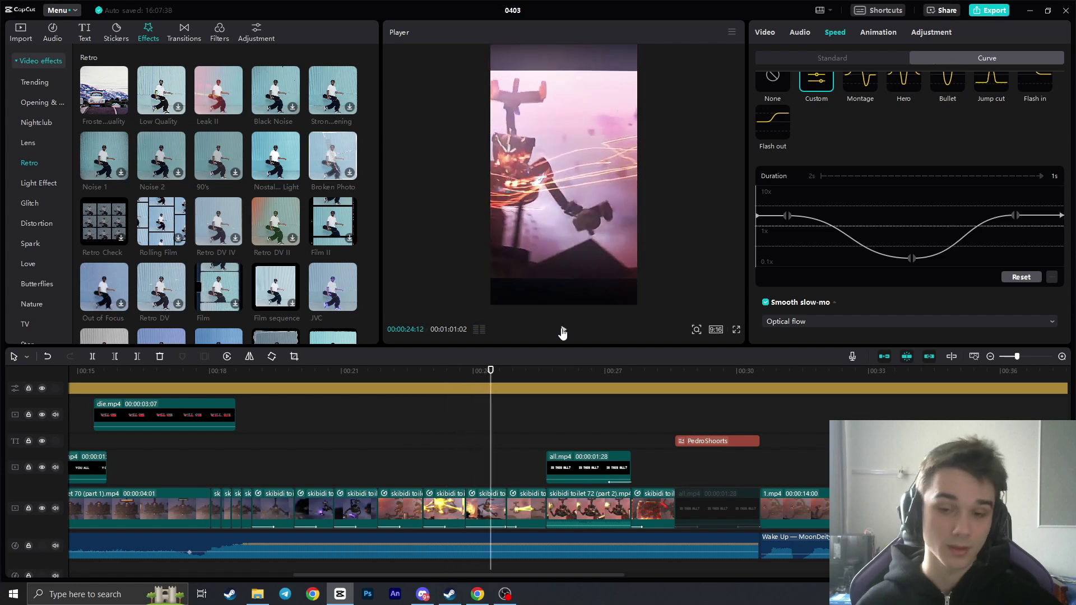
scroll(560, 574, "up", 2)
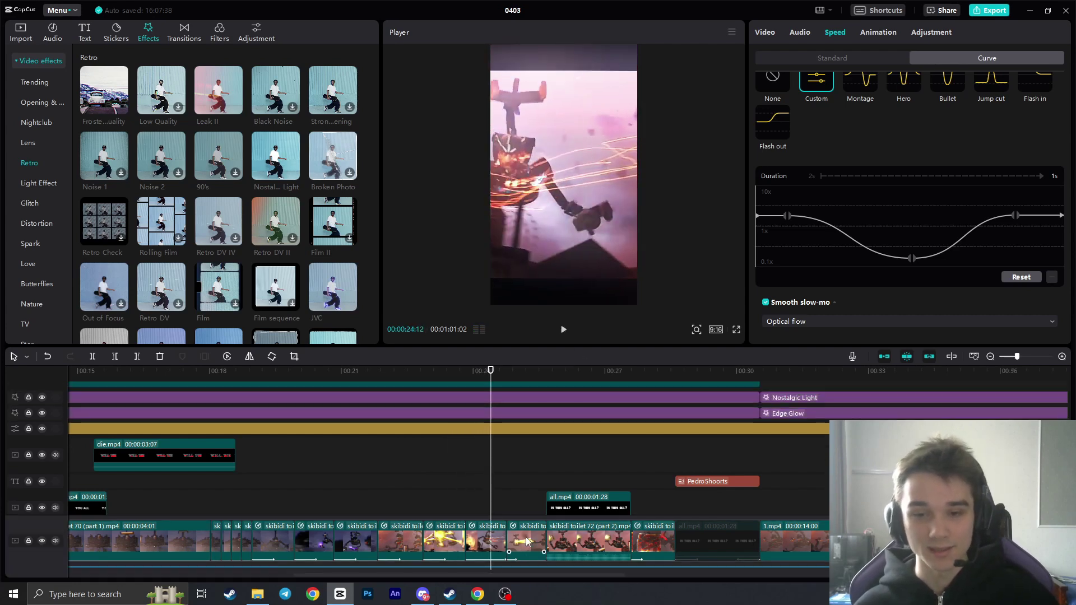
- Look over the whole project timeline and scrub through the frames at 00:00:46:07, 00:00:30:16, 00:00:14:08 and 00:00:13:14 to review the edit
left_click_drag(535, 575, 394, 569)
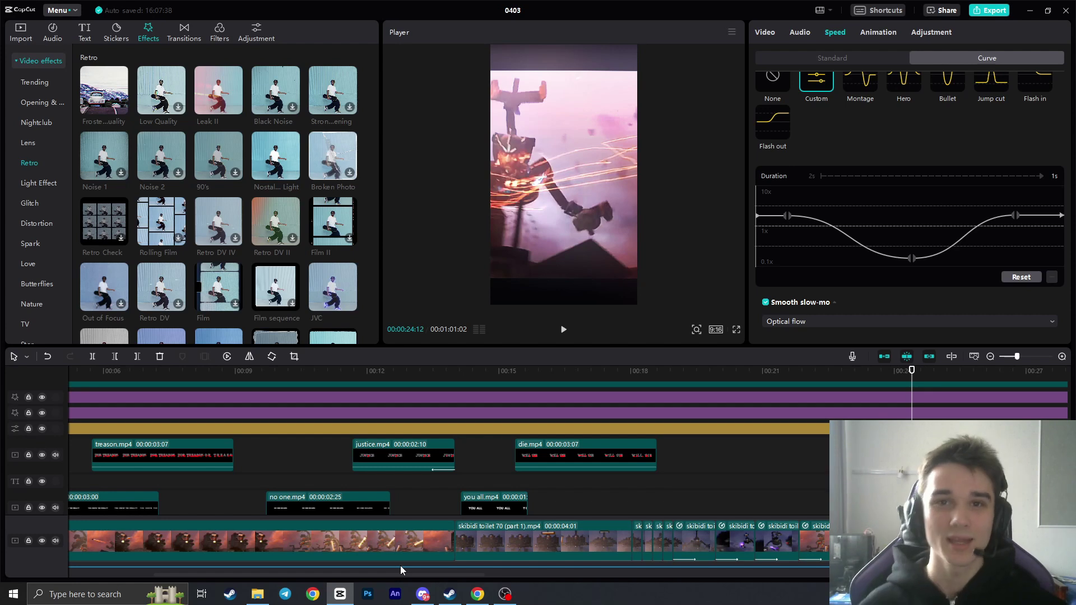
left_click_drag(452, 576, 358, 513)
scroll(358, 513, "down", 3)
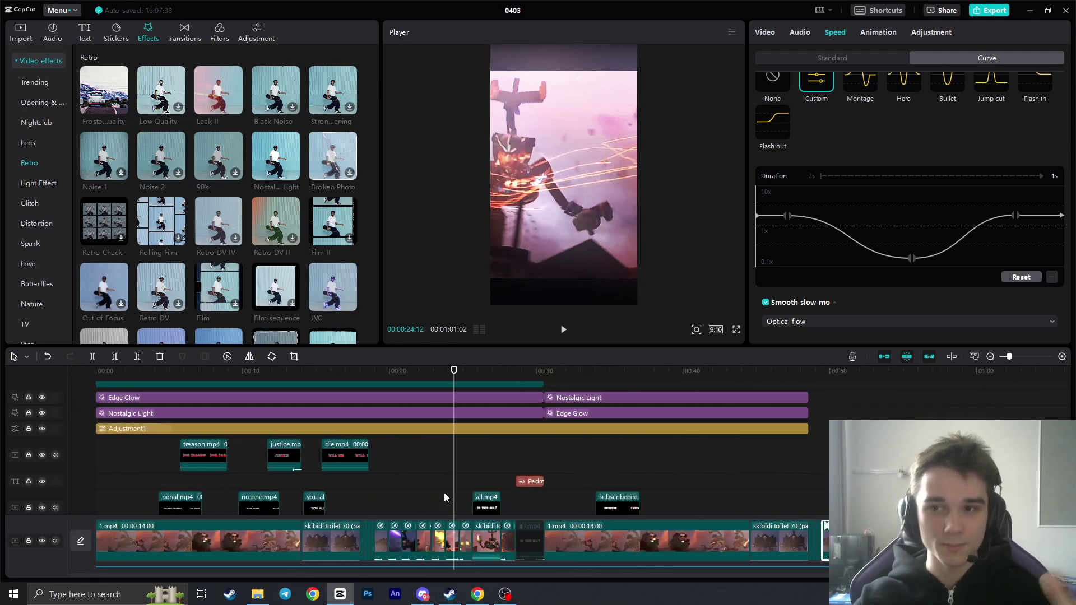
scroll(431, 458, "down", 2)
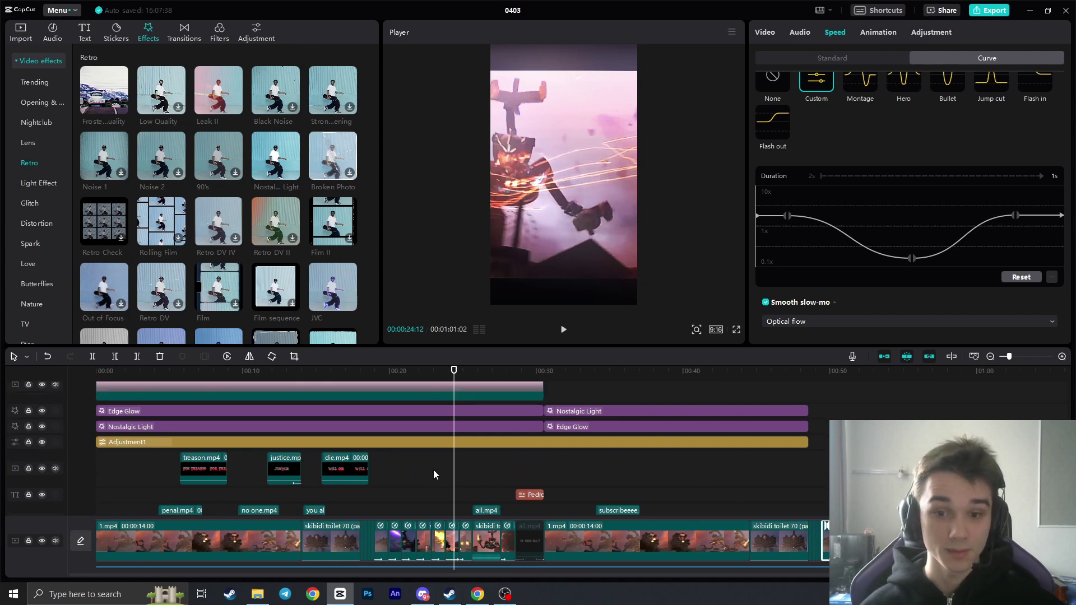
left_click_drag(585, 368, 774, 391)
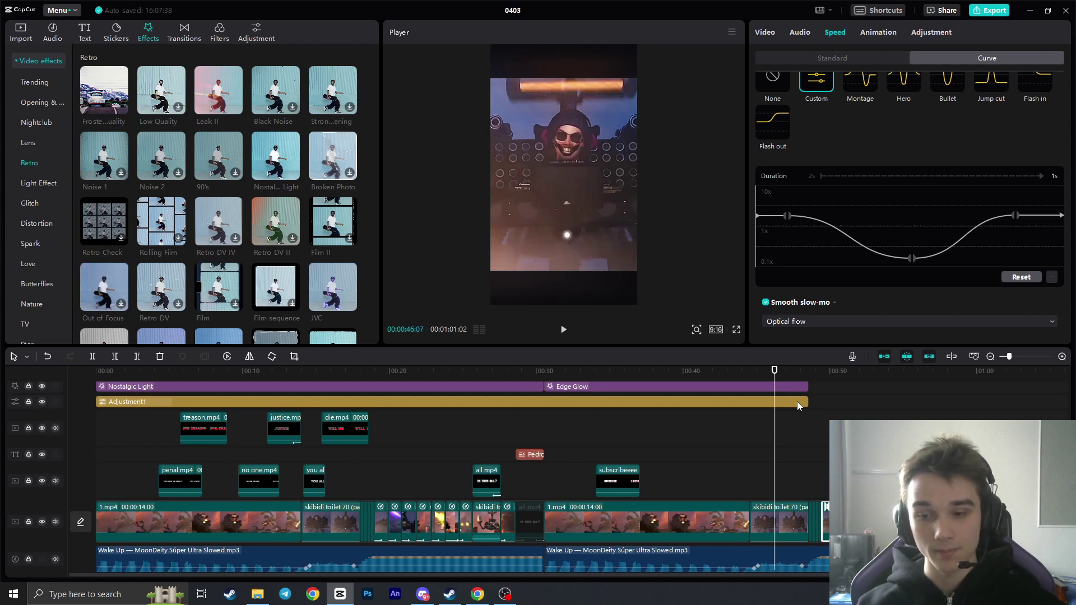
left_click_drag(569, 371, 542, 382)
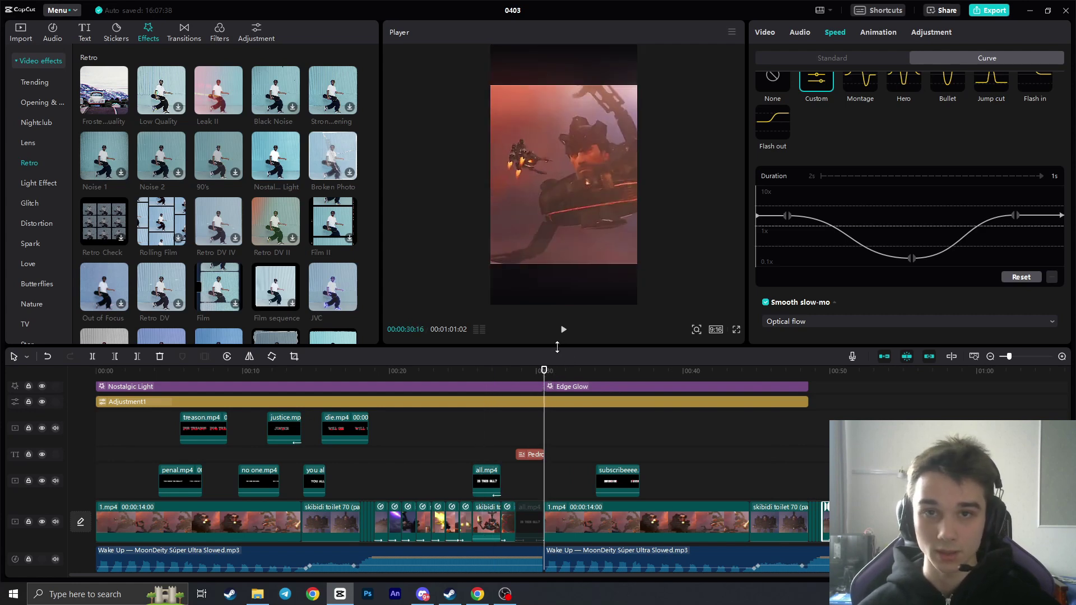
left_click_drag(542, 368, 307, 405)
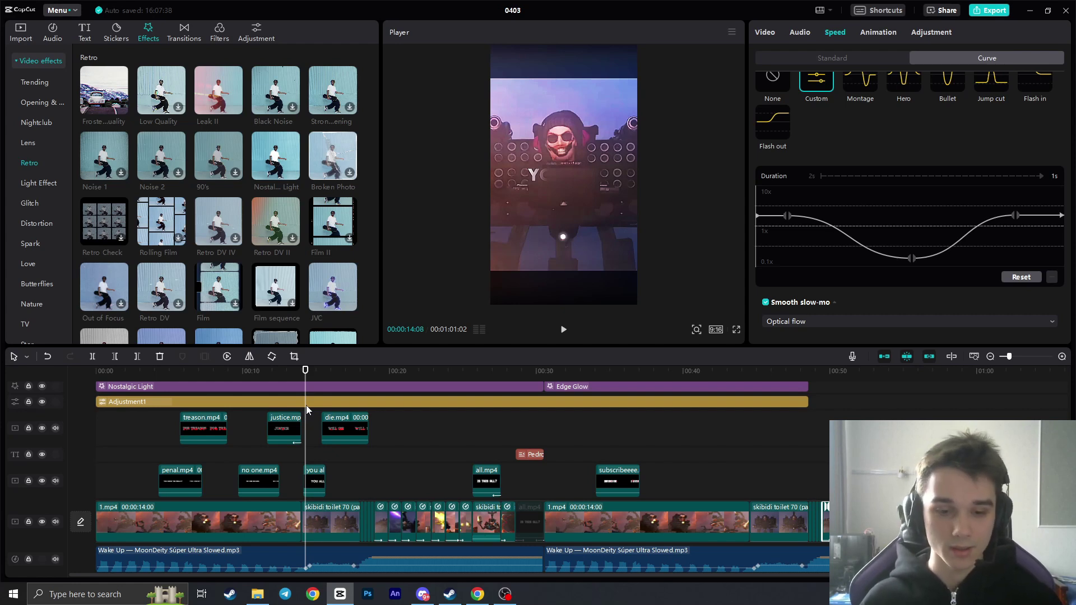
left_click_drag(306, 405, 293, 406)
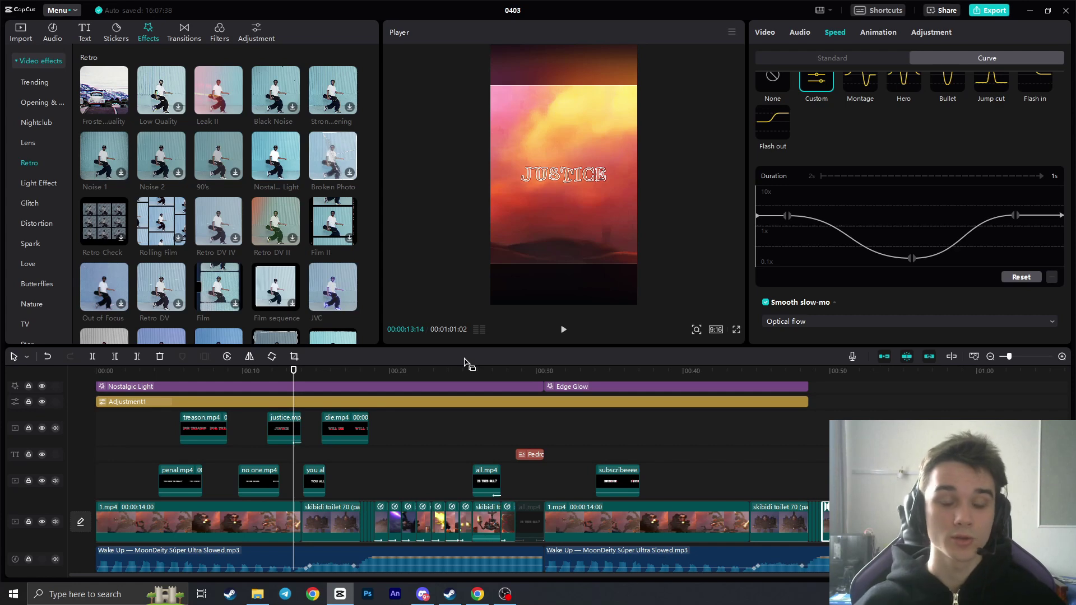